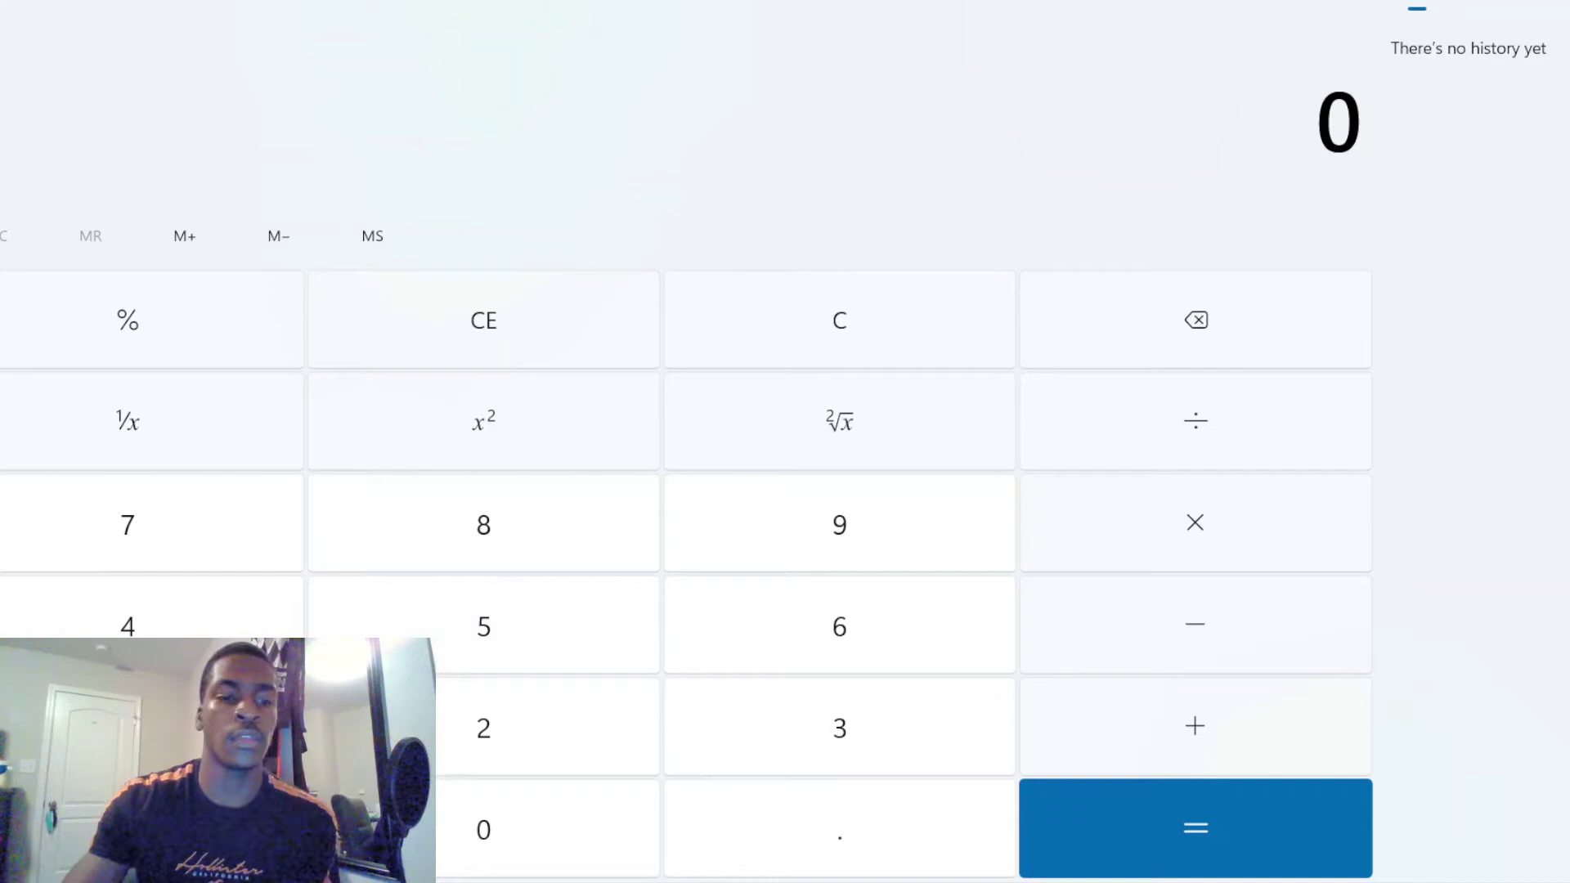
Step: Calculate 1.0253 multiplied by 1000
type("1")
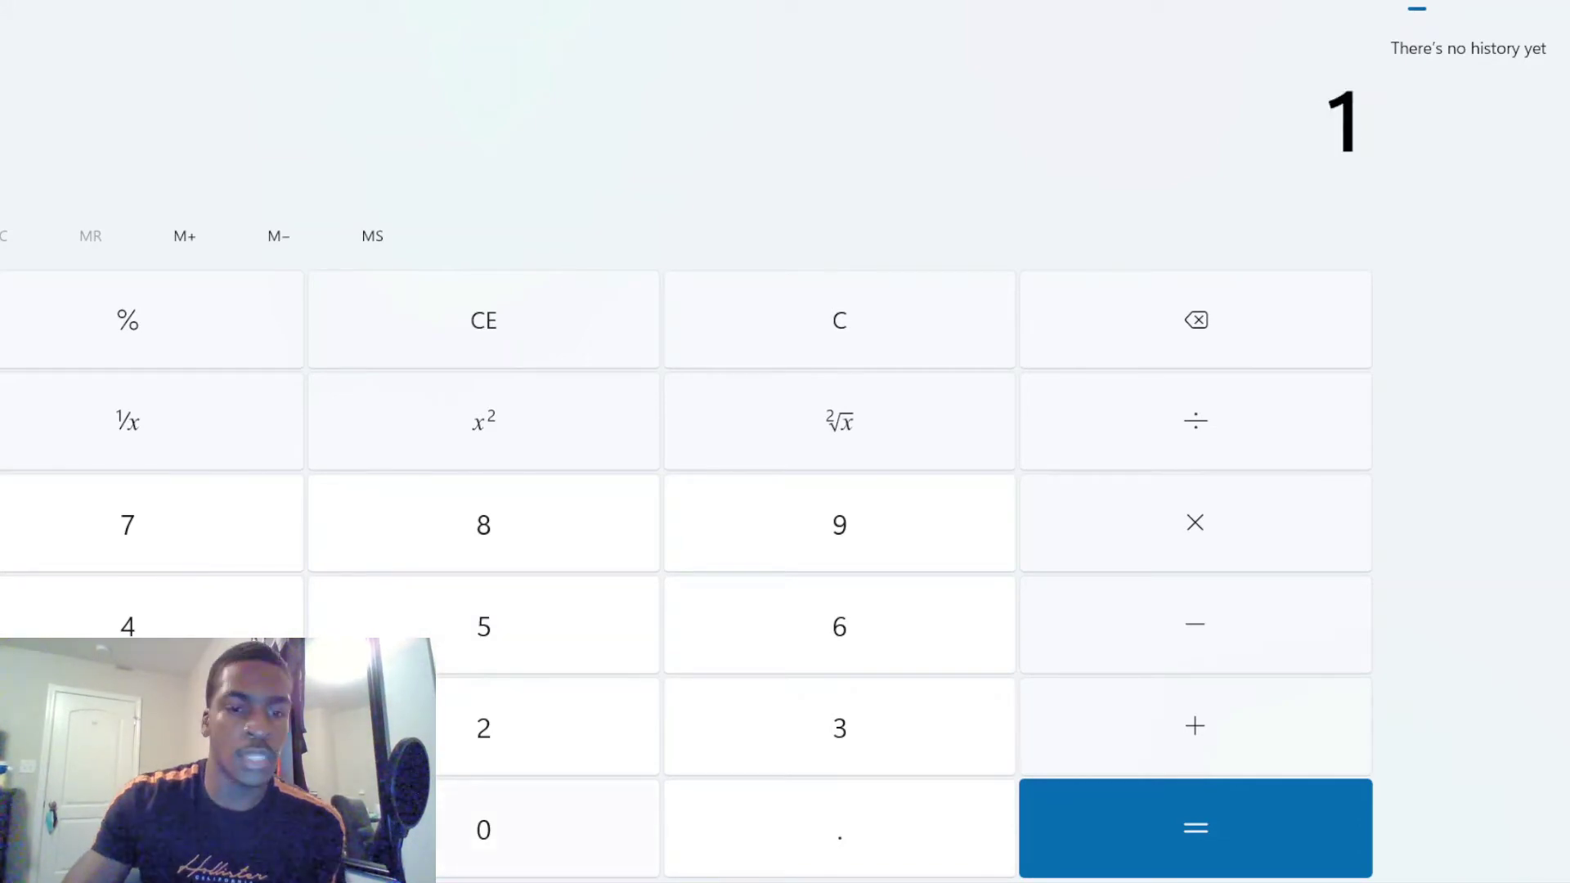
type(".02")
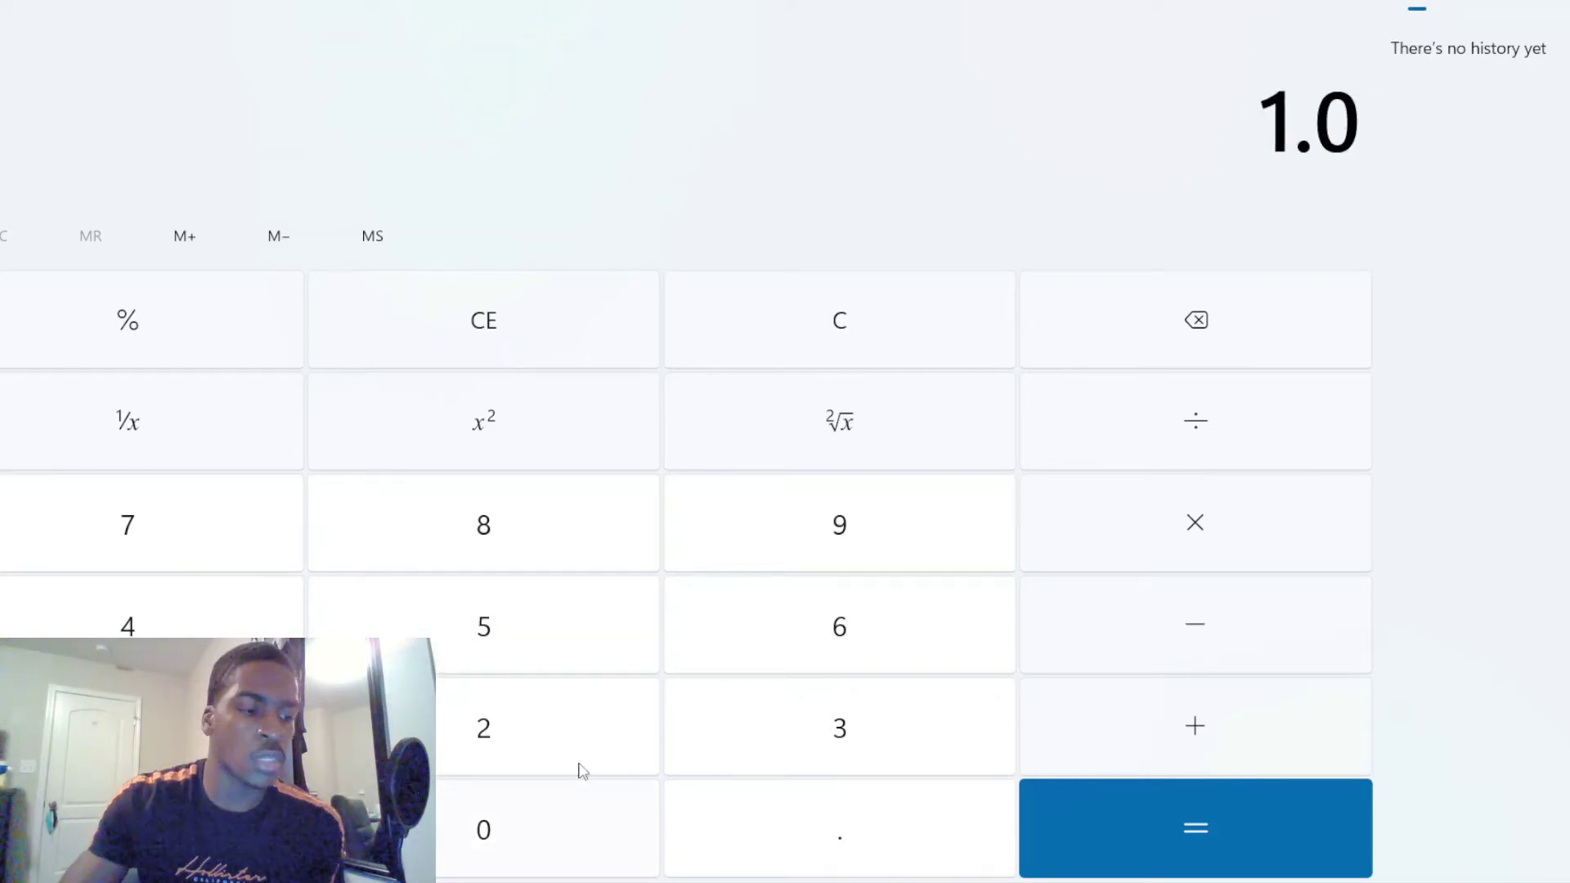
left_click(579, 736)
left_click(571, 667)
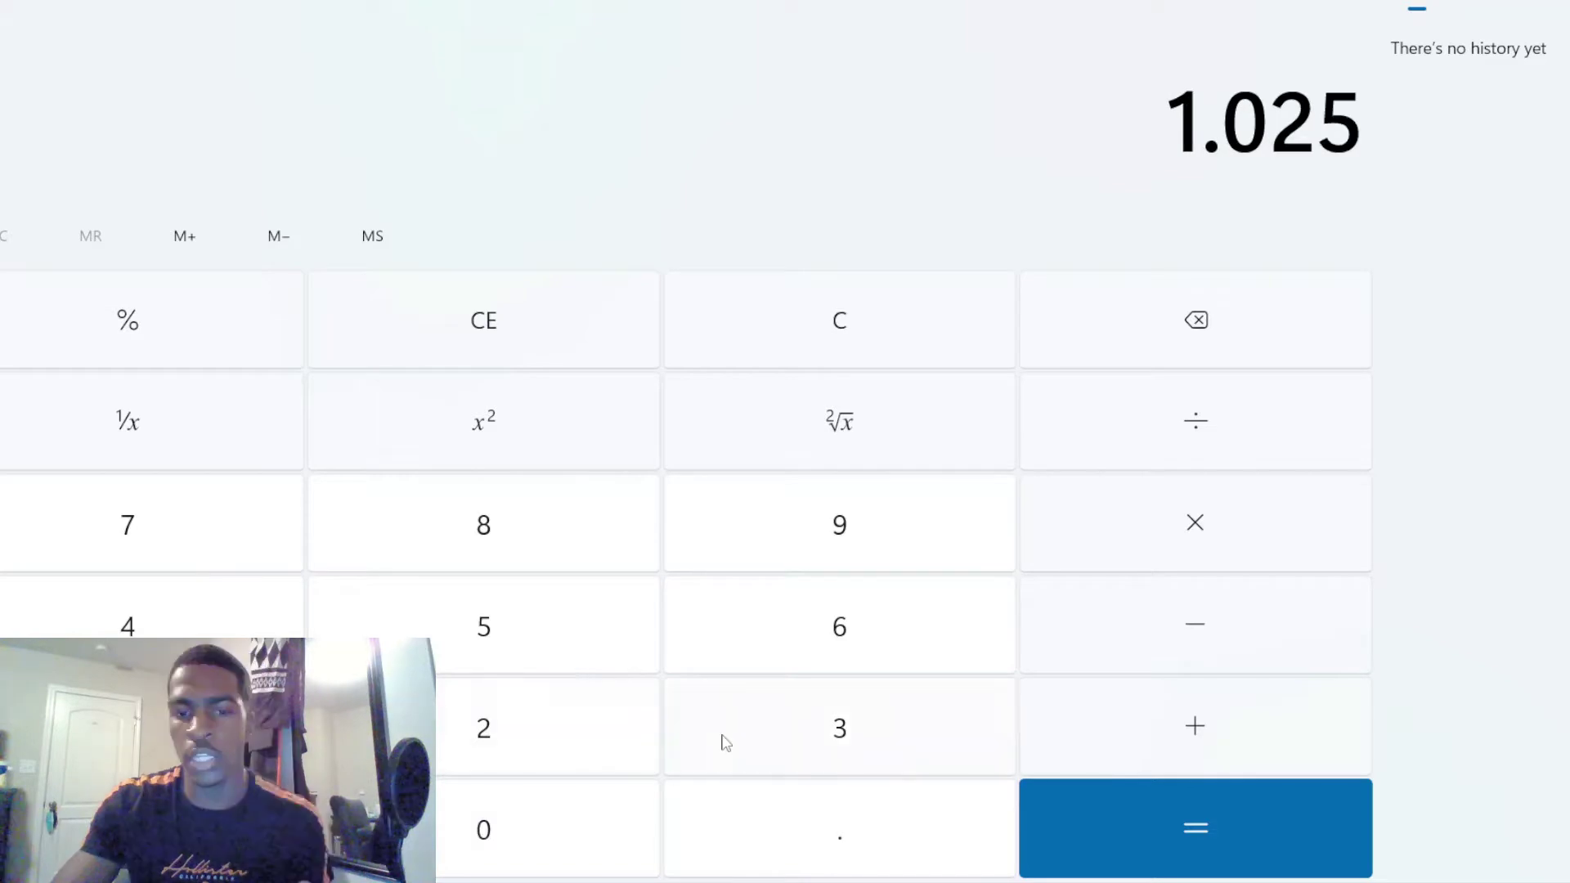
left_click(722, 739)
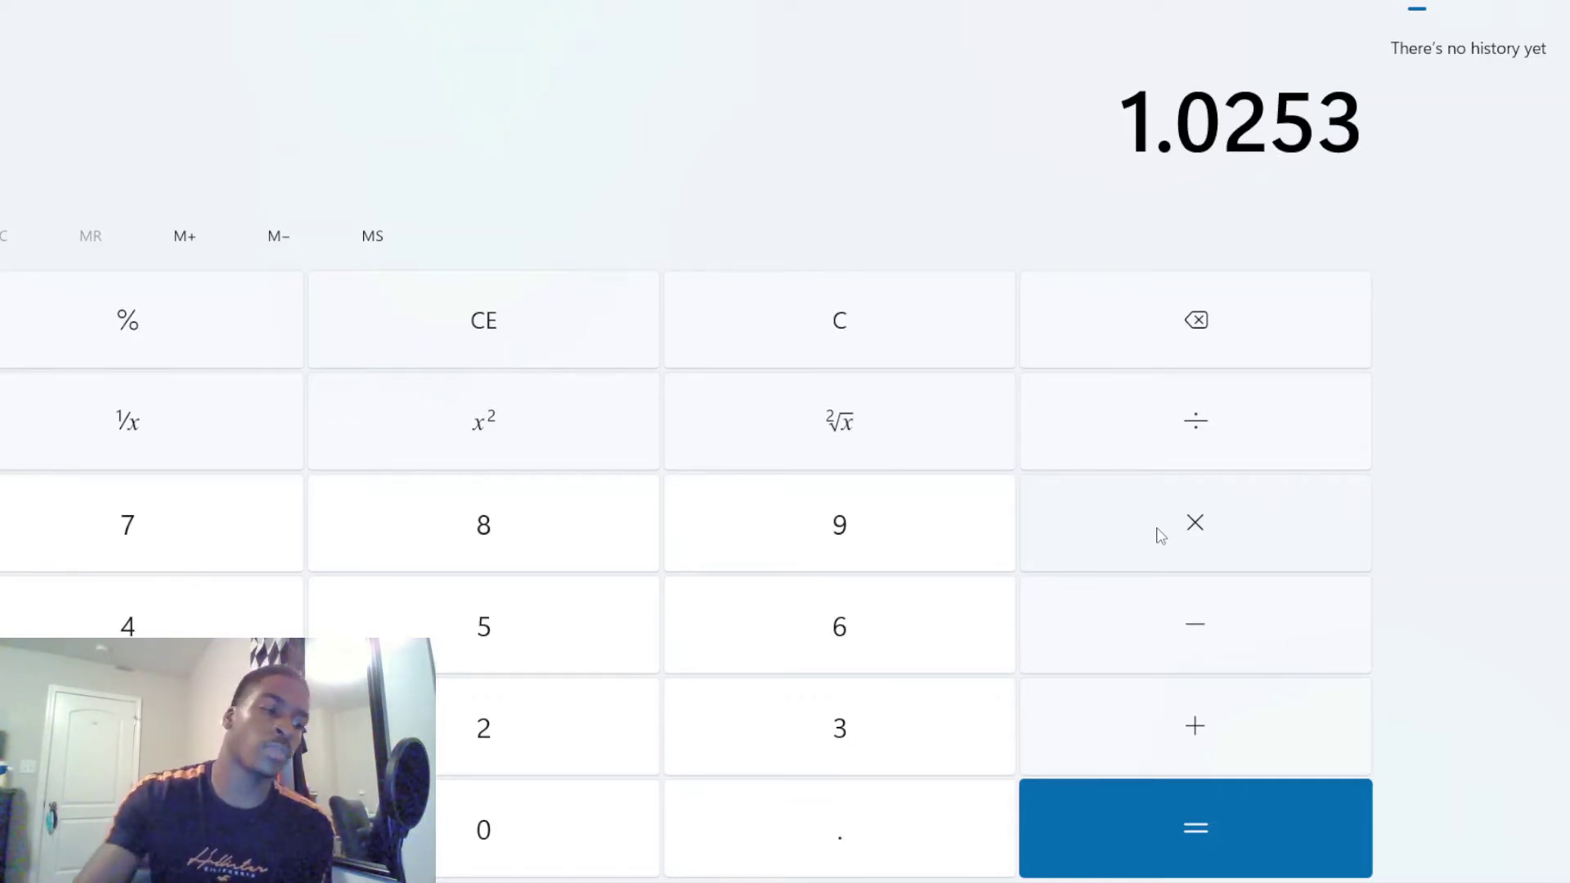
left_click(1129, 536)
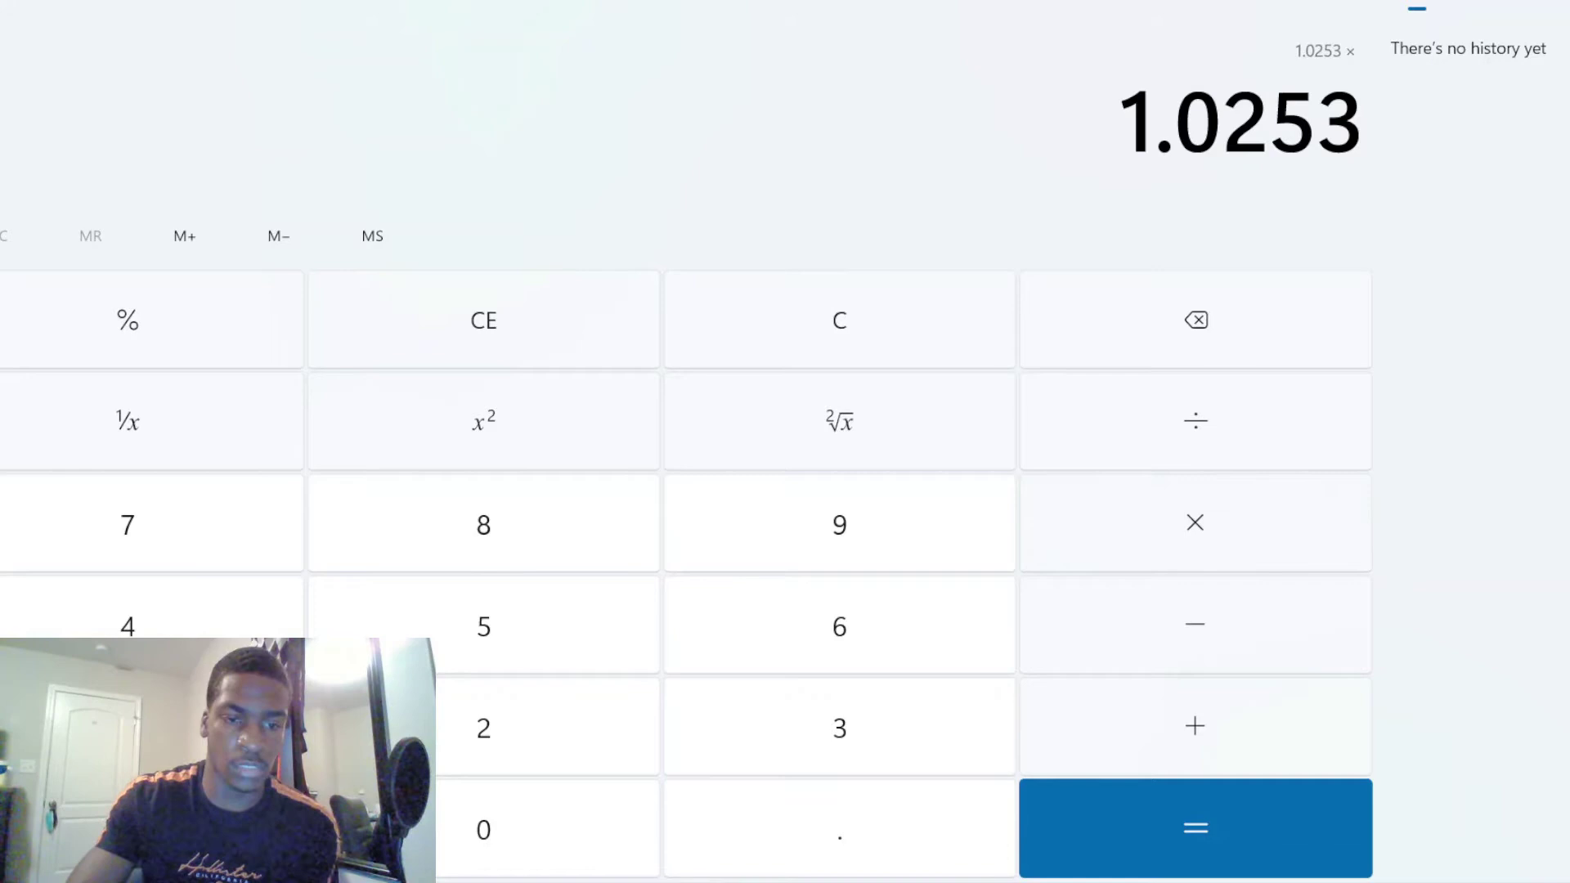
type("1000")
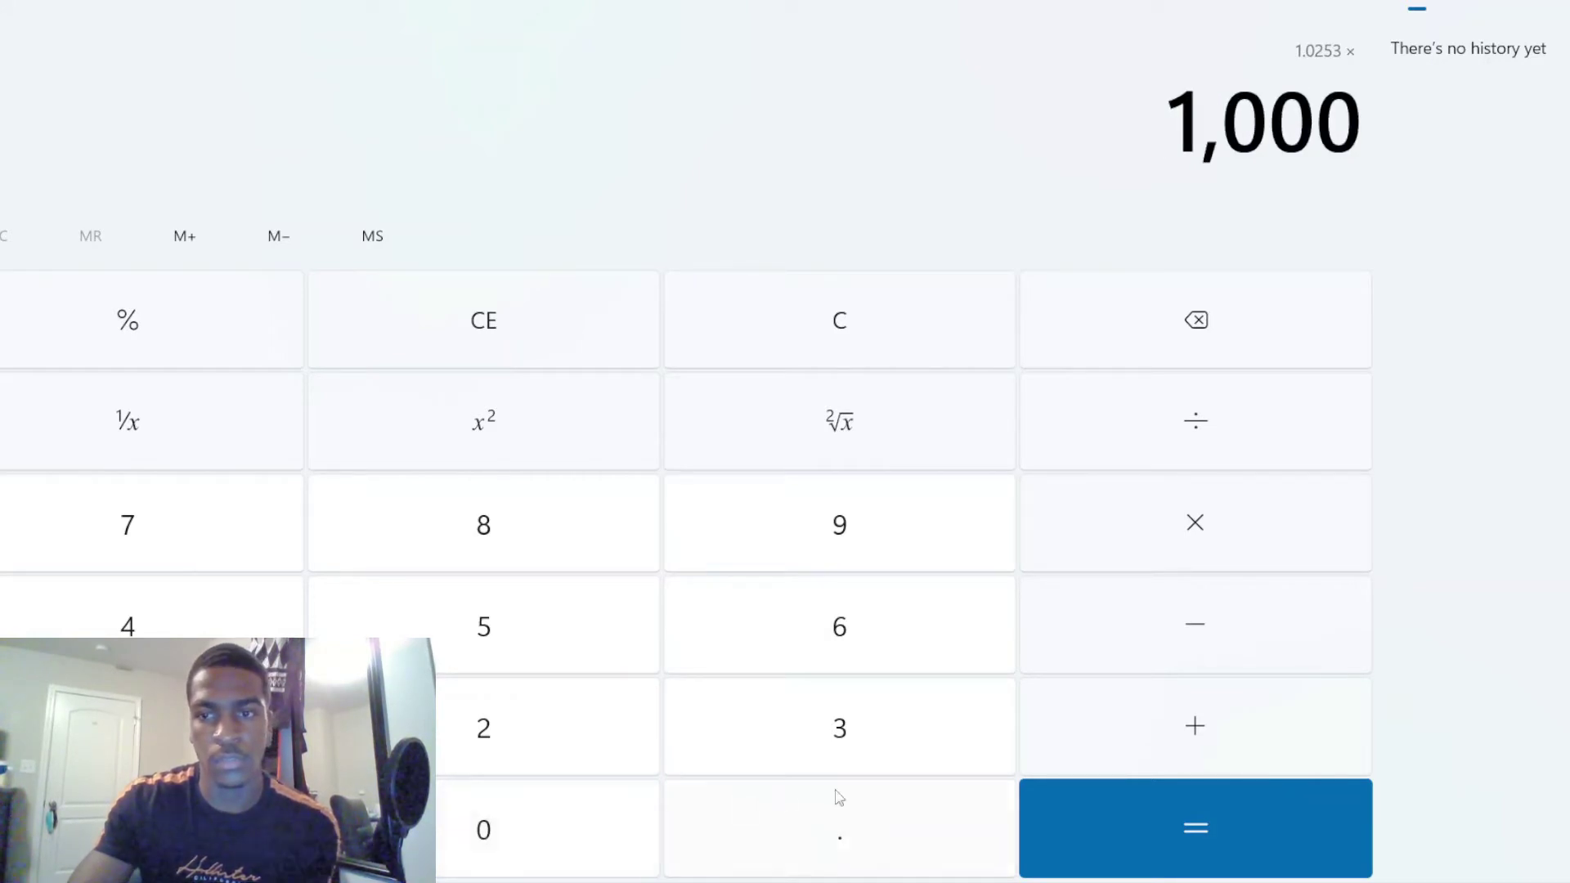
left_click(1111, 820)
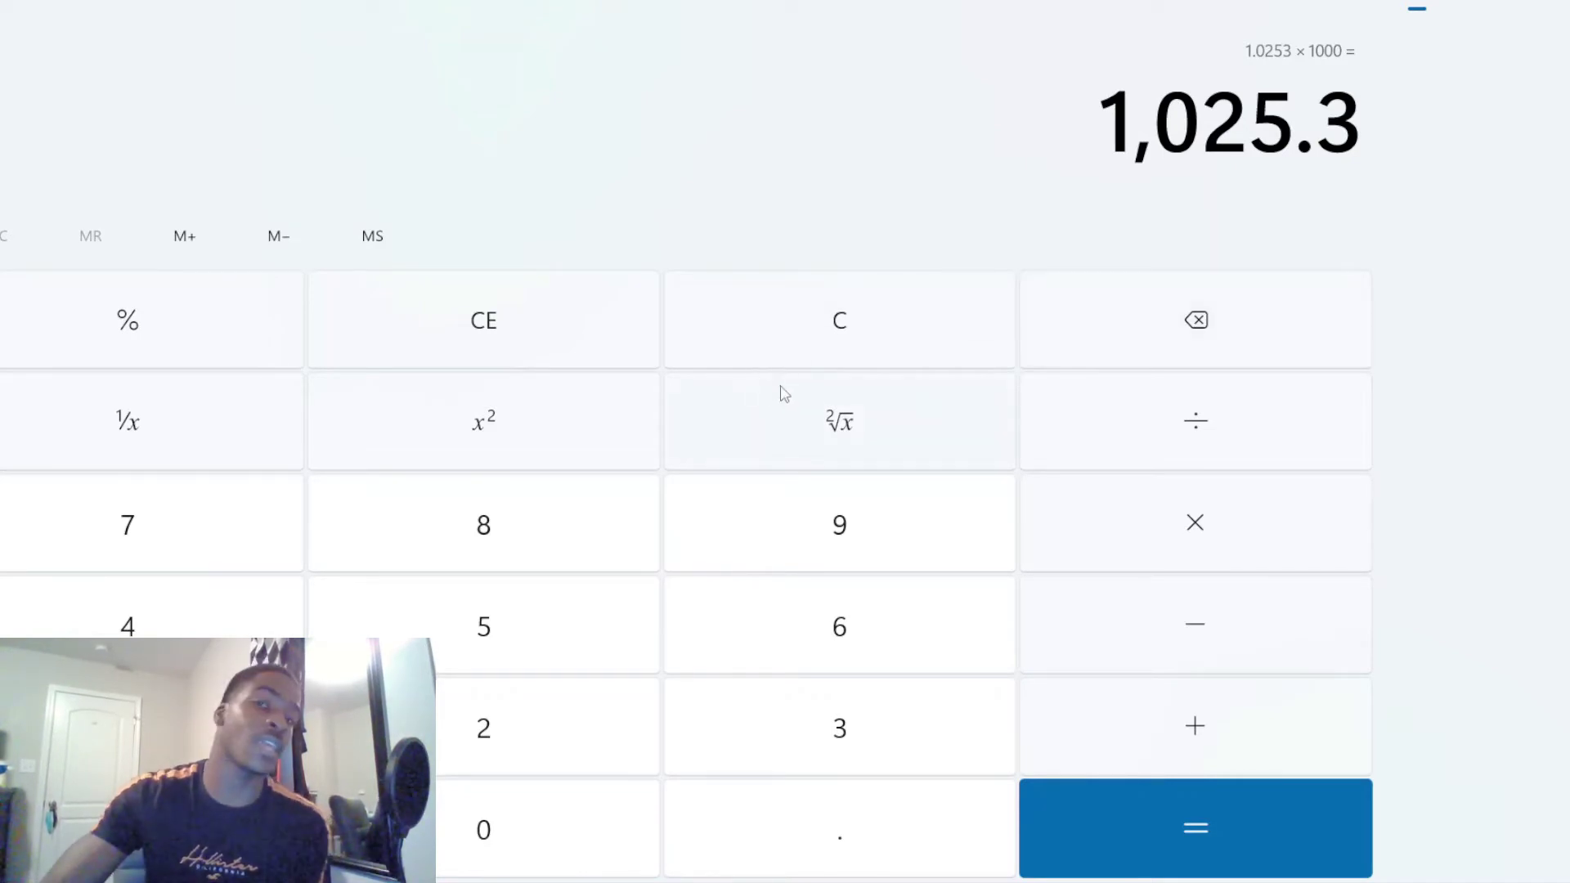
left_click(814, 331)
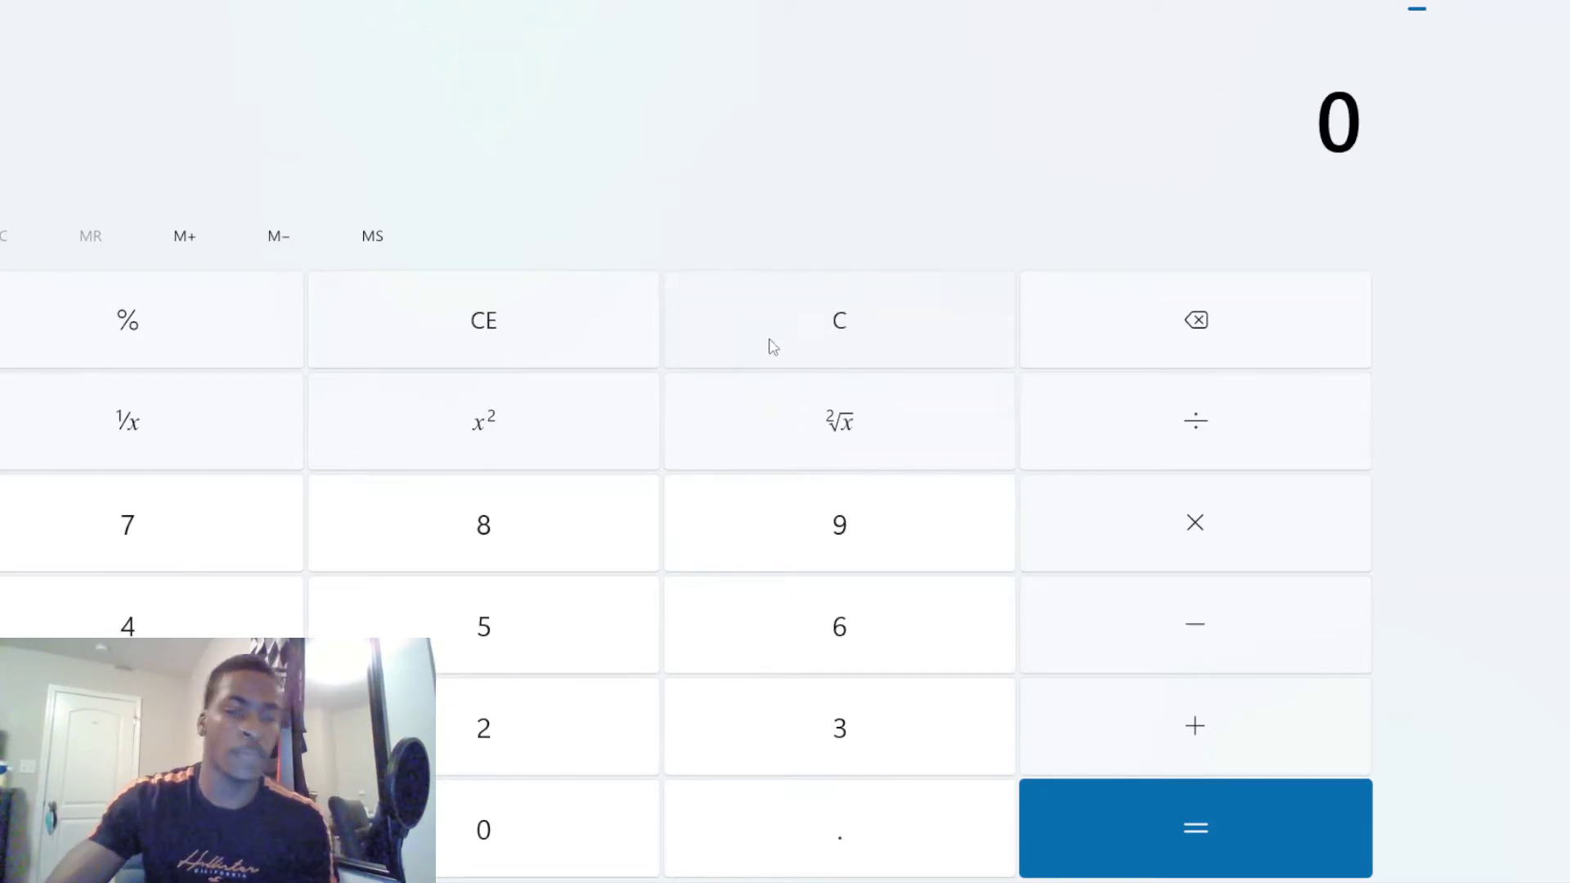
left_click(128, 728)
left_click(718, 797)
left_click(520, 742)
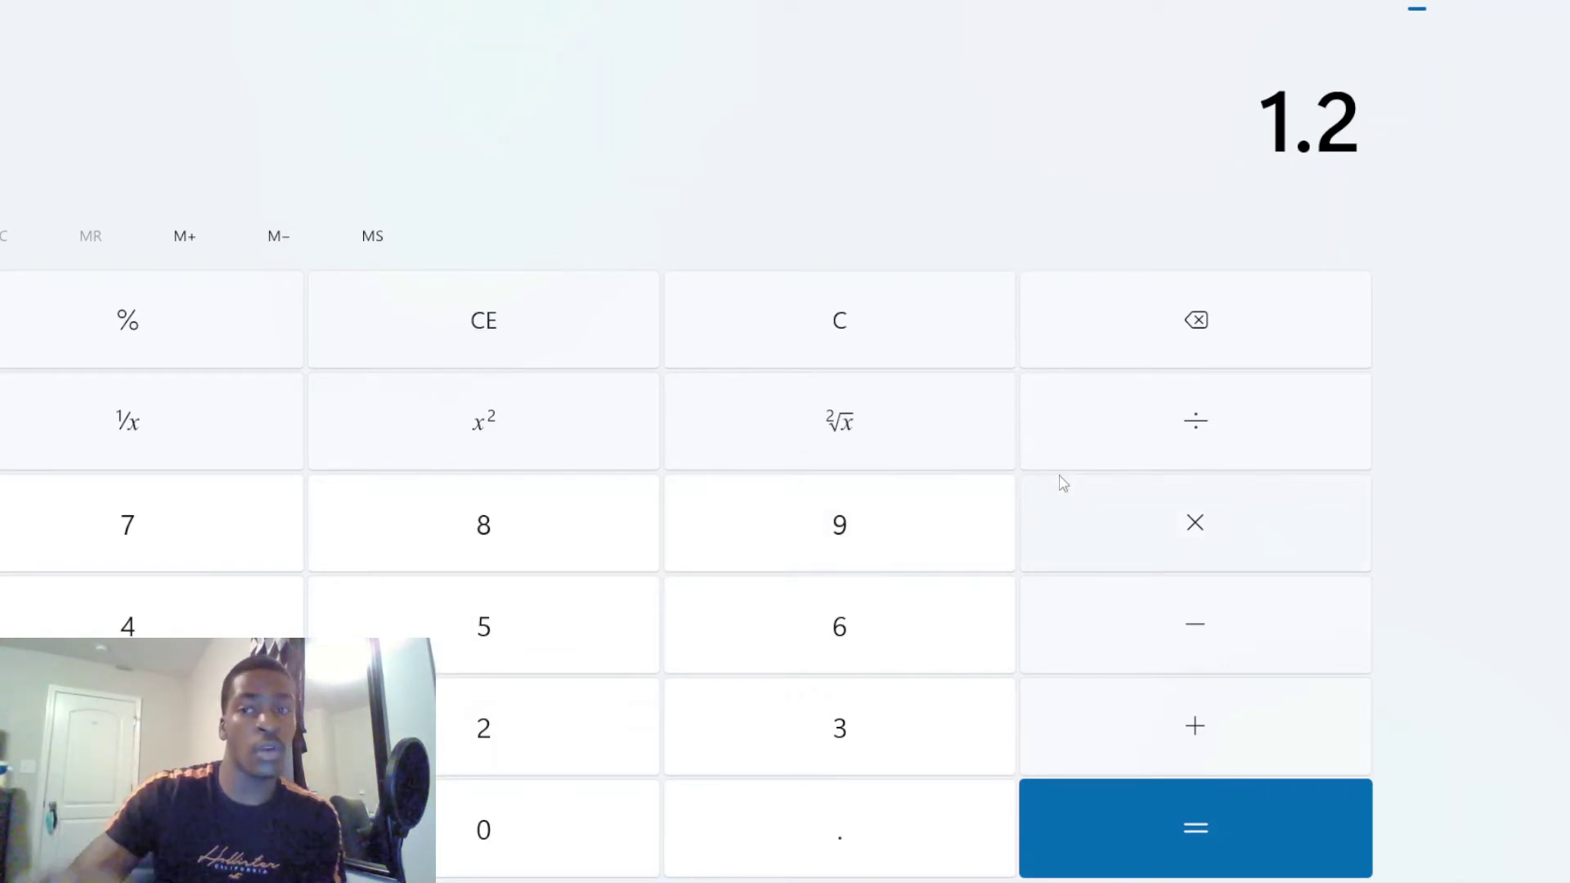
left_click(1006, 491)
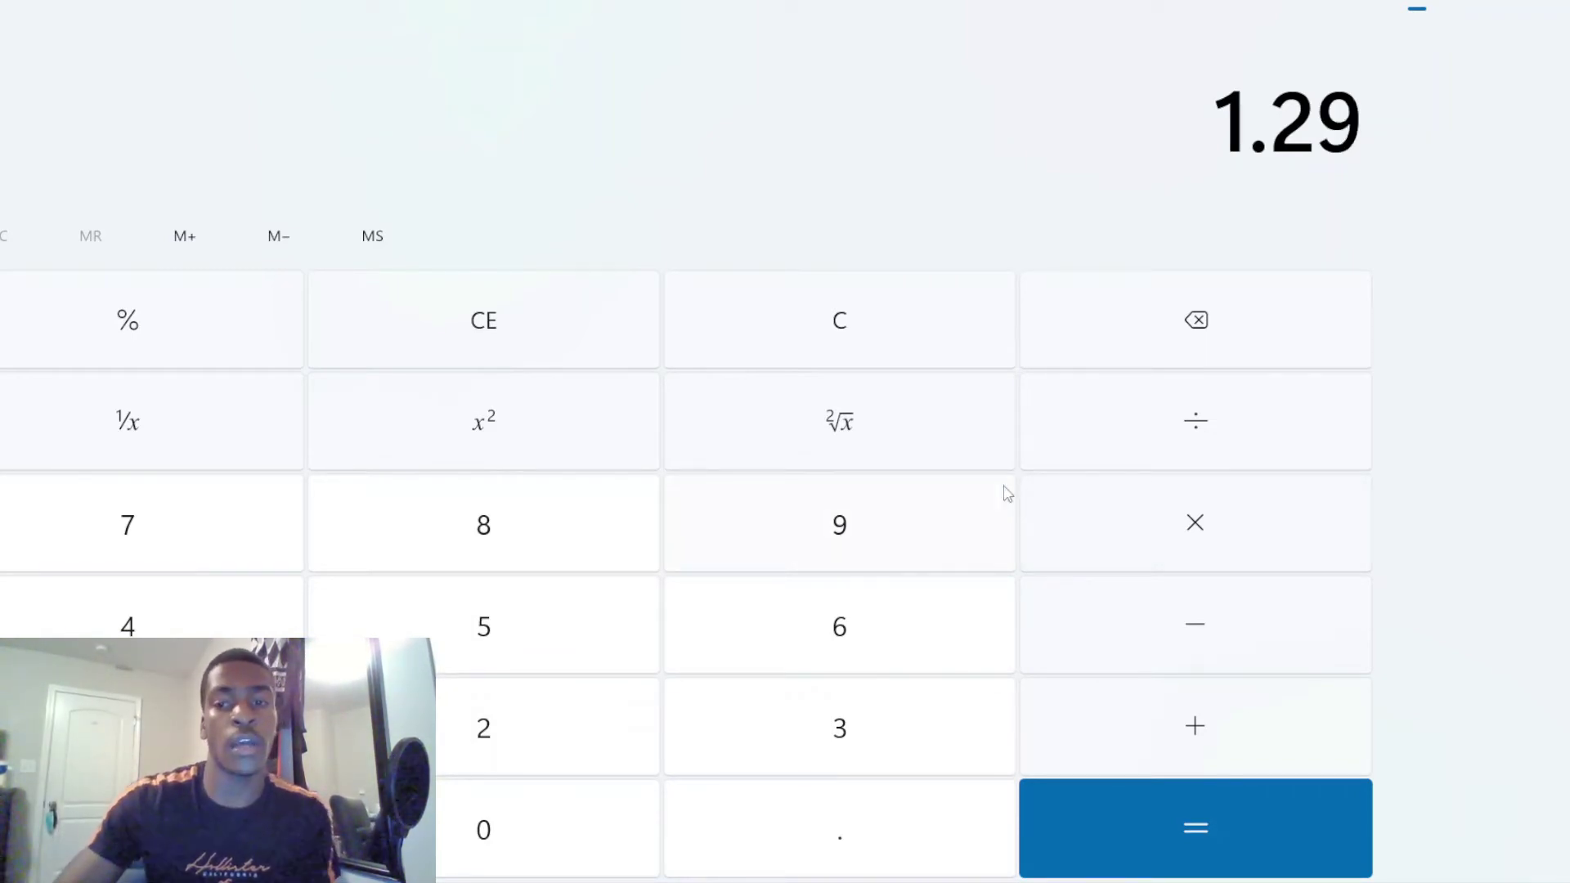
key("Escape")
Step: Calculate 1.2 multiplied by 1000
left_click(204, 728)
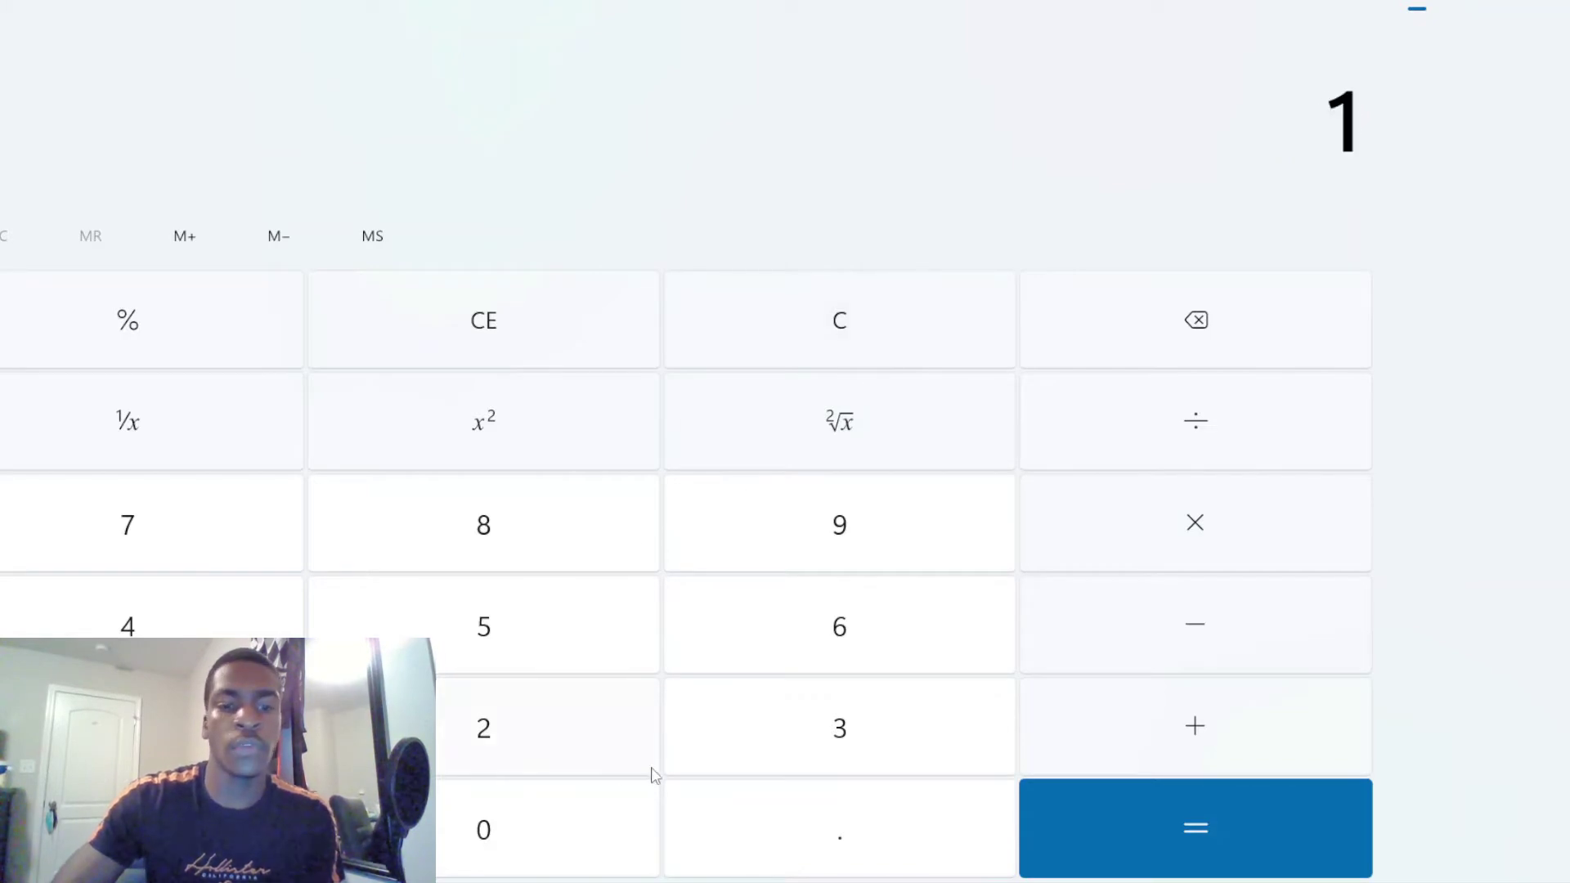
left_click(722, 813)
left_click(577, 741)
left_click(1191, 520)
key("1")
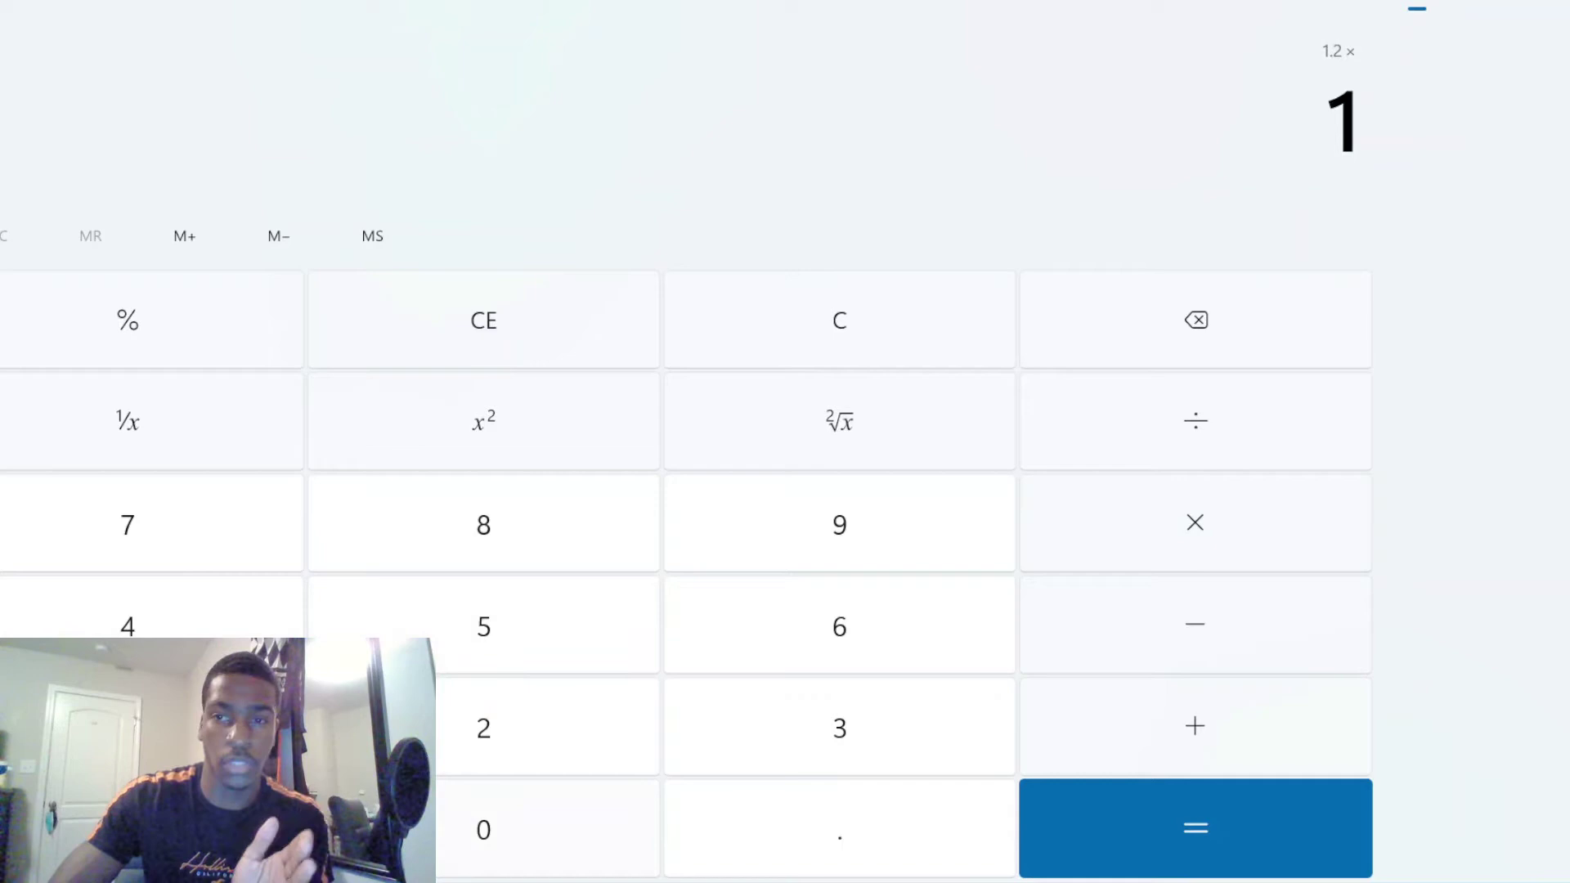
left_click(450, 824)
left_click(450, 825)
left_click(449, 824)
left_click(1124, 803)
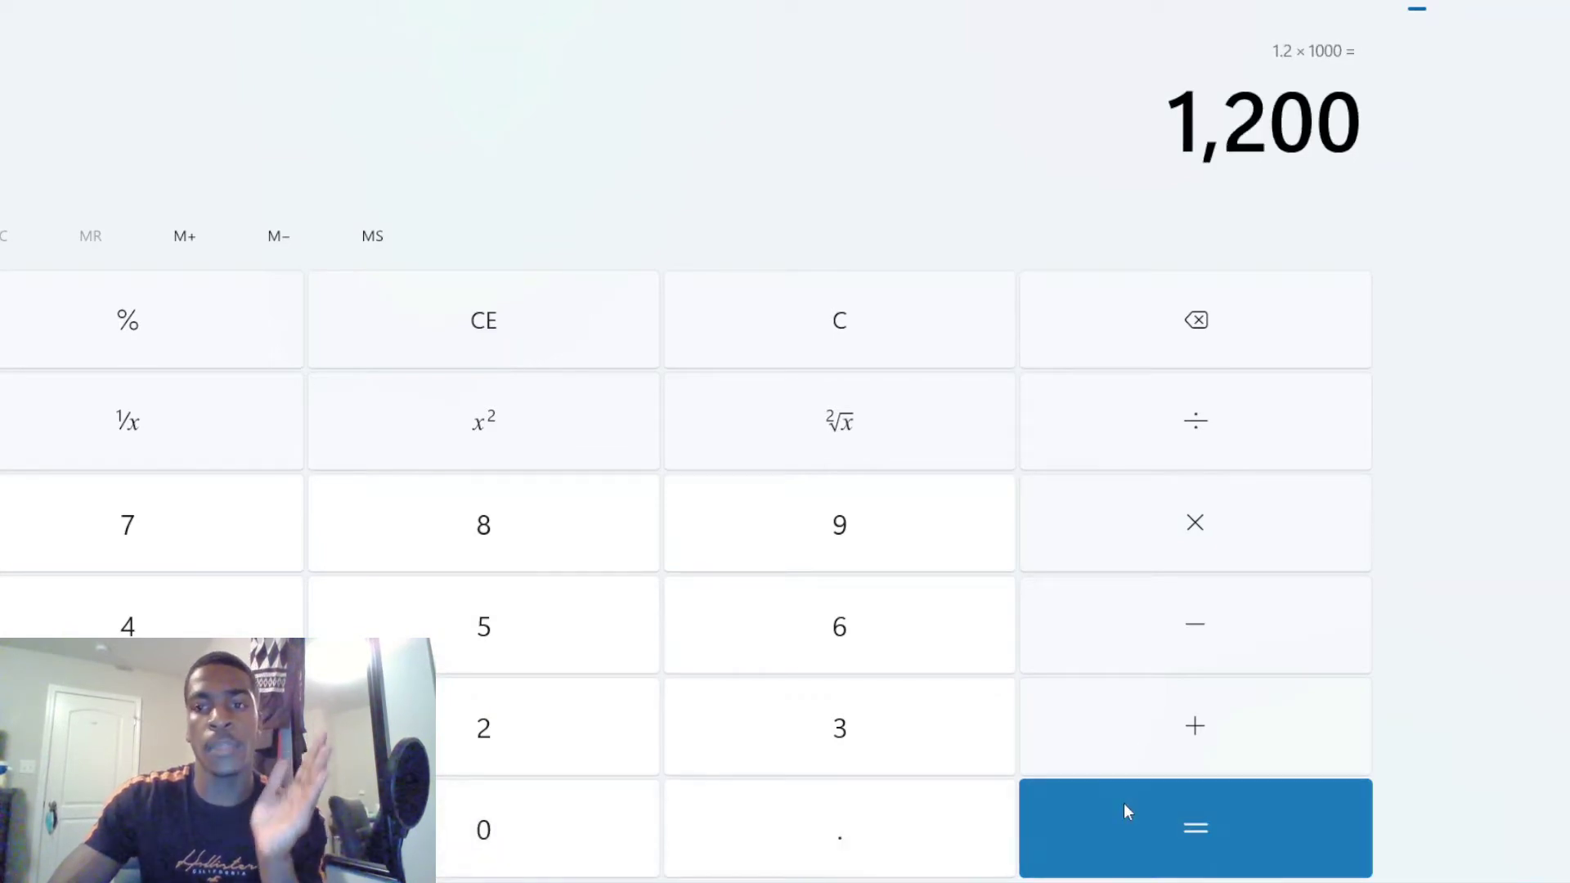
left_click(850, 365)
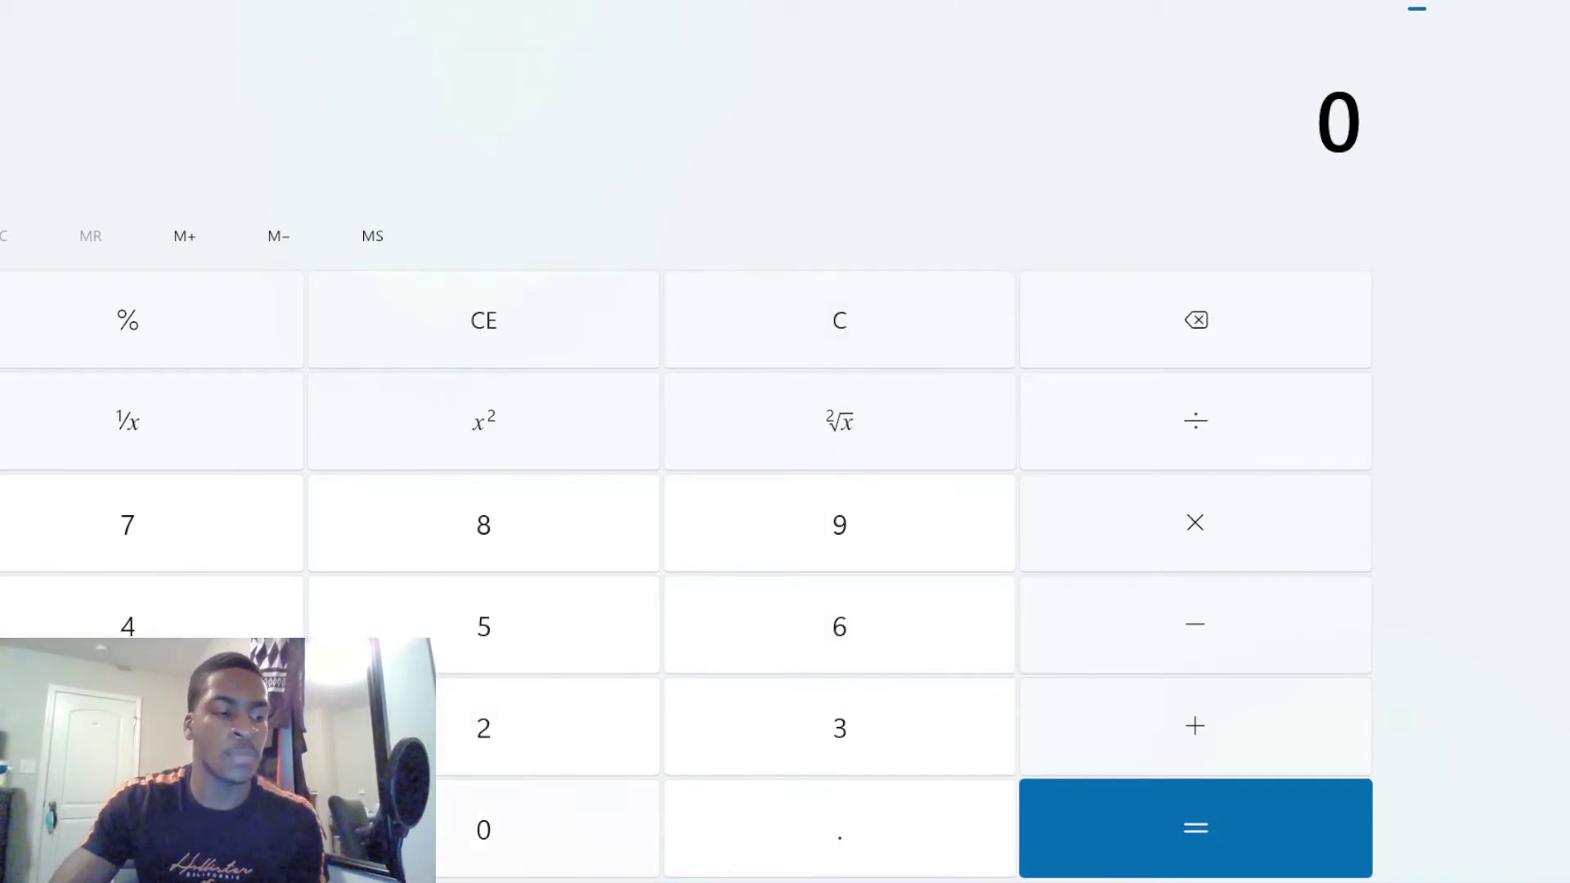
left_click(164, 728)
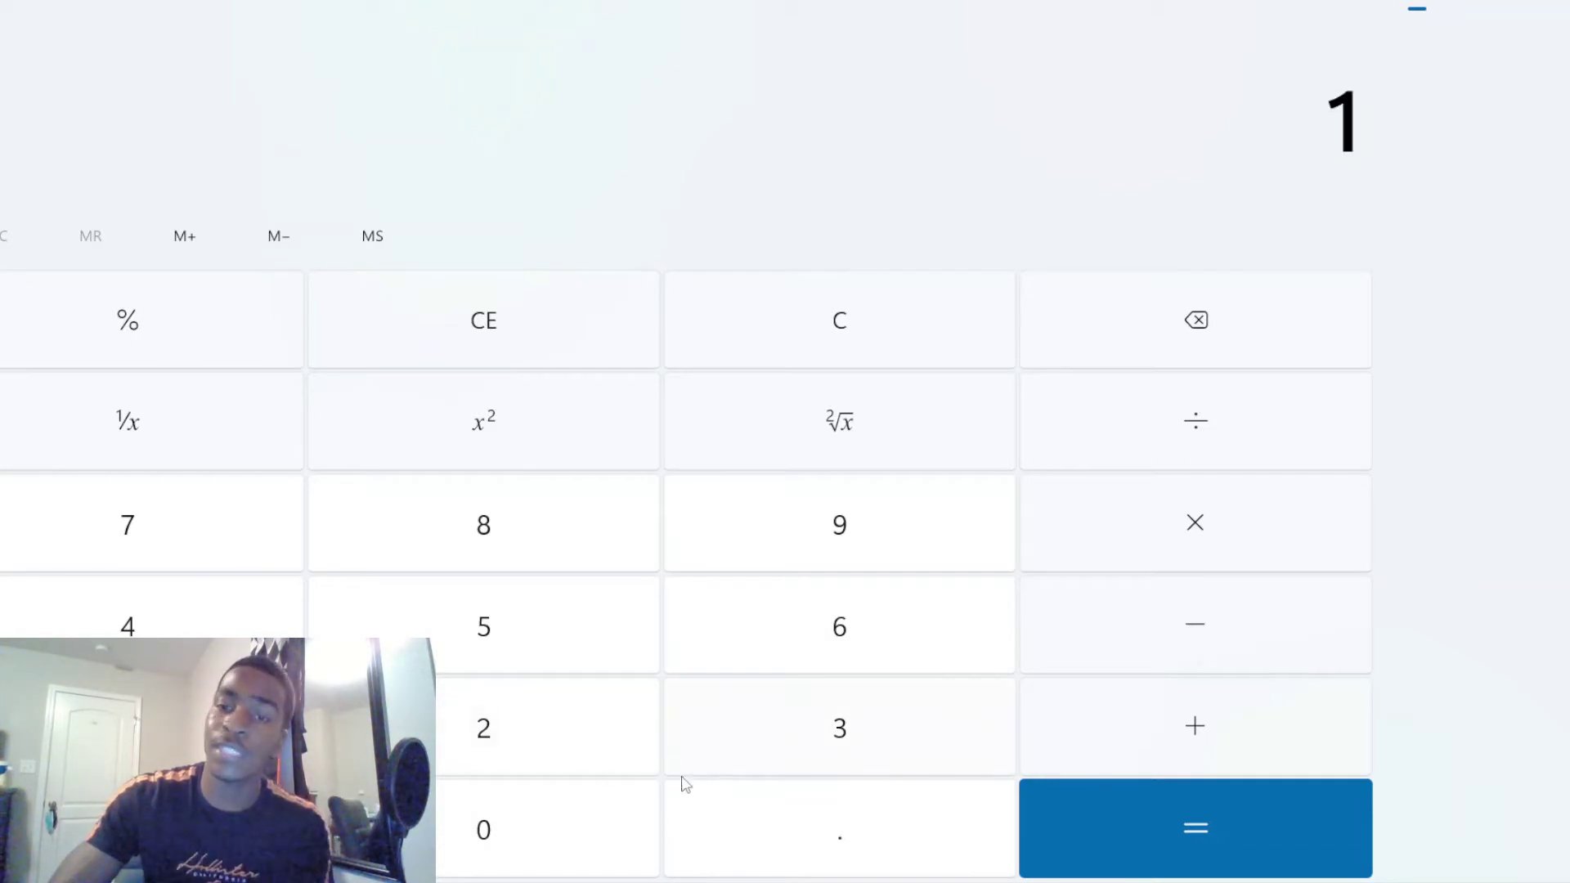
left_click(719, 812)
left_click(274, 619)
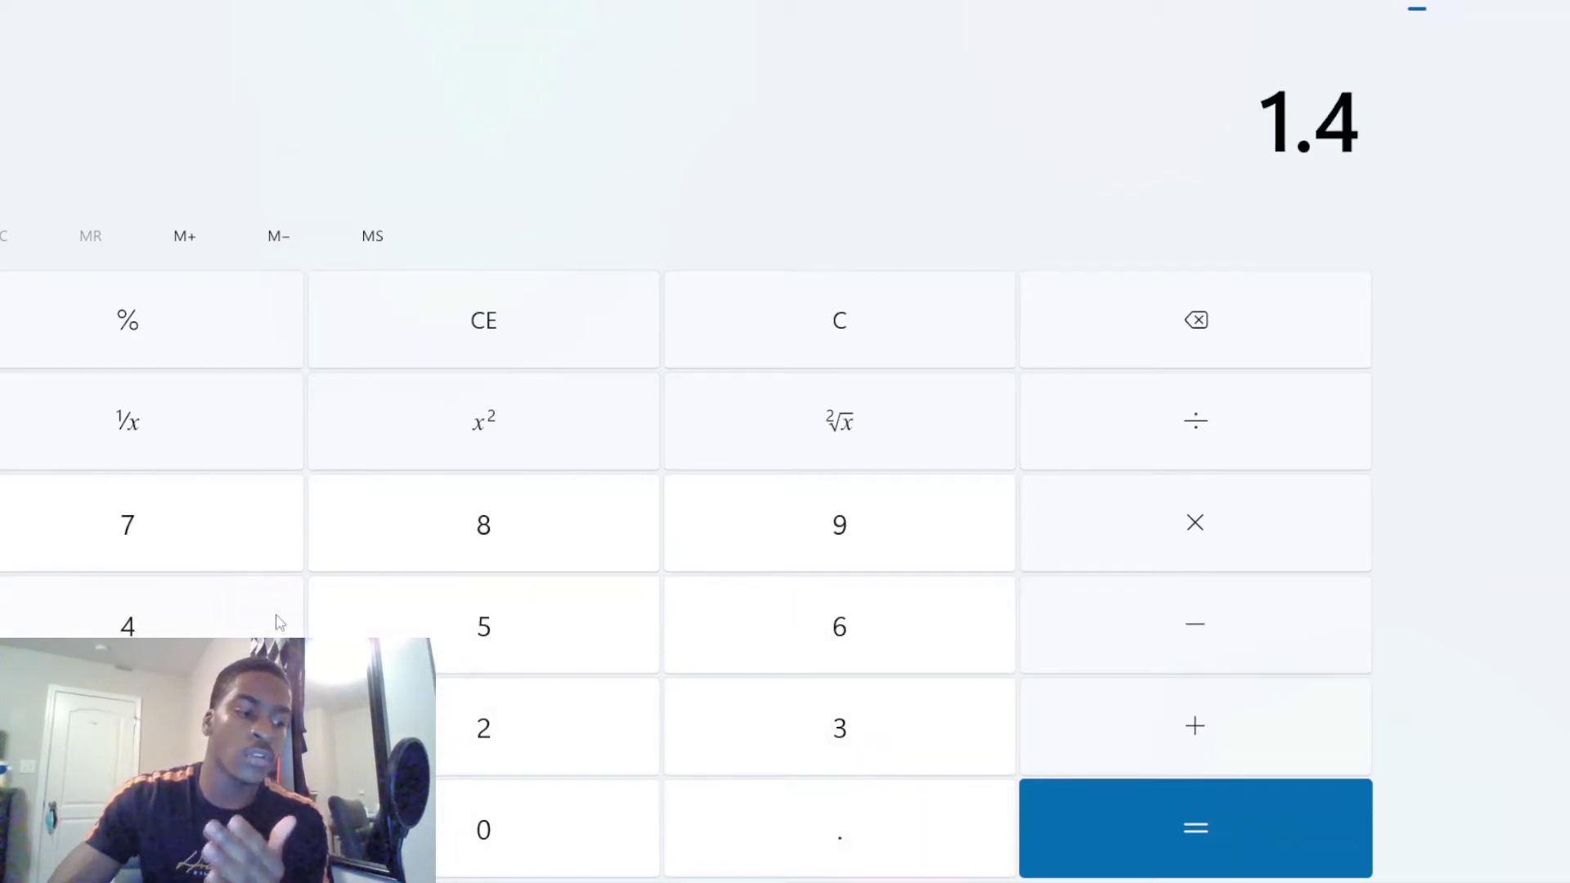
left_click(423, 622)
left_click(163, 654)
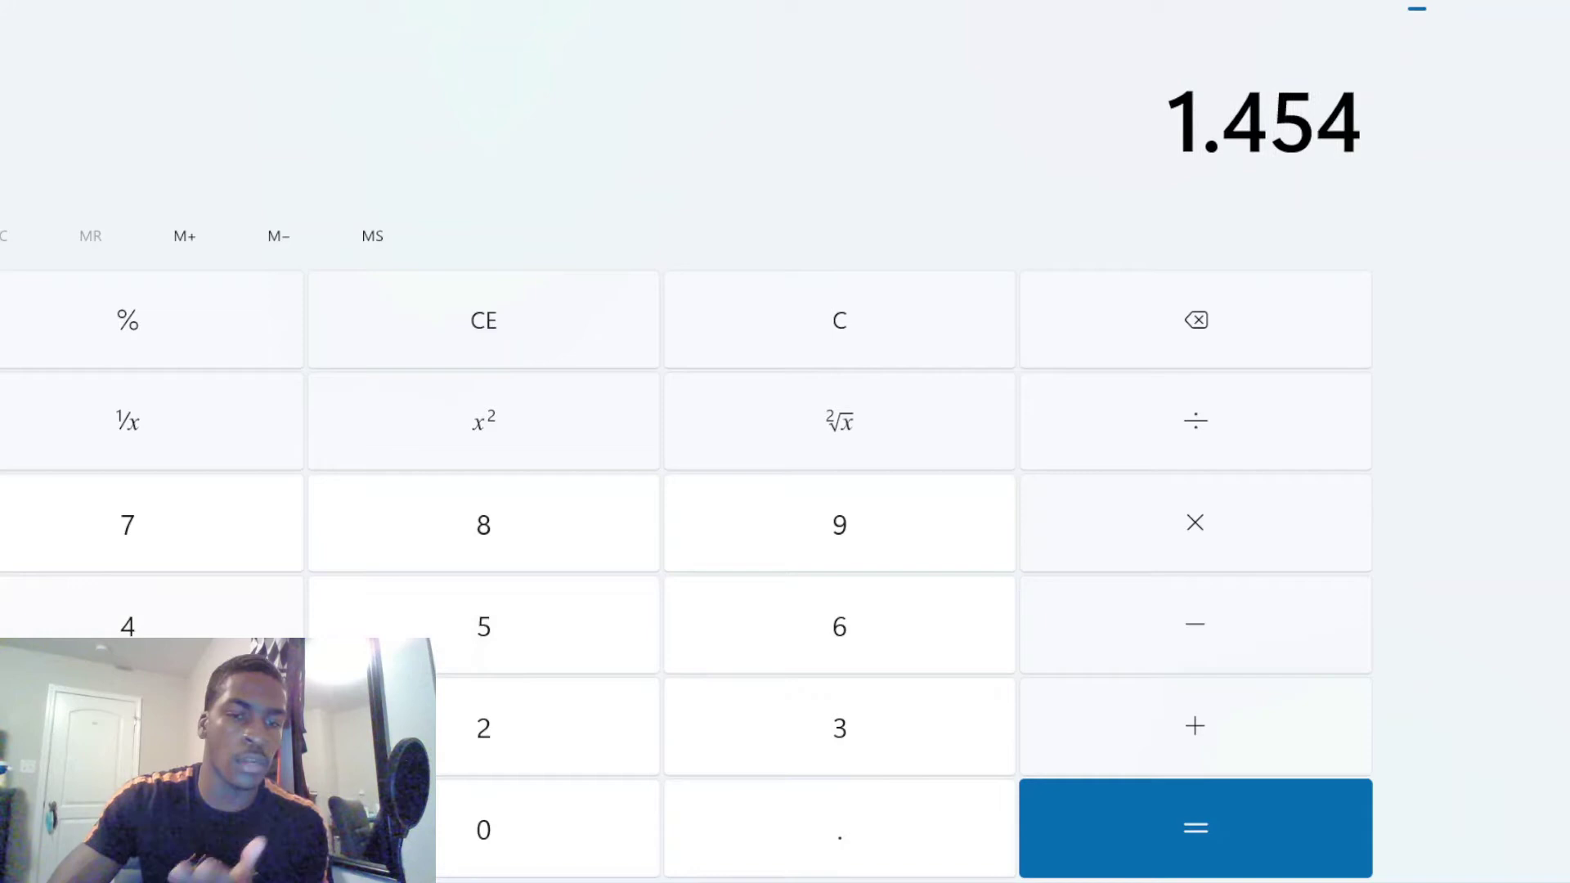
left_click(815, 544)
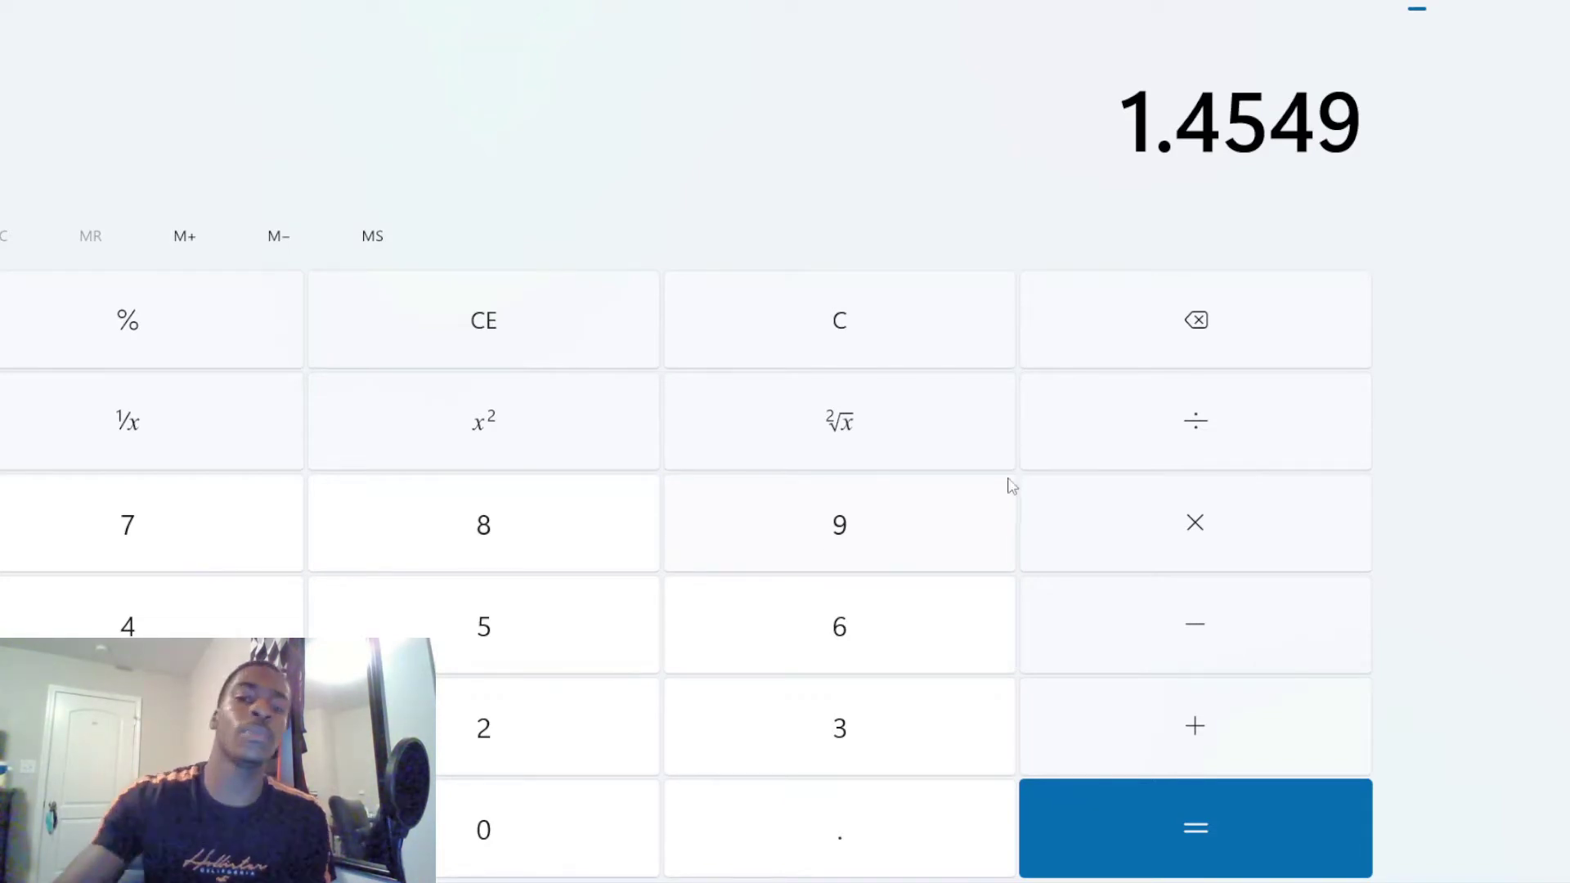
left_click(836, 345)
Step: Calculate 1 multiplied by 0.026
left_click(128, 728)
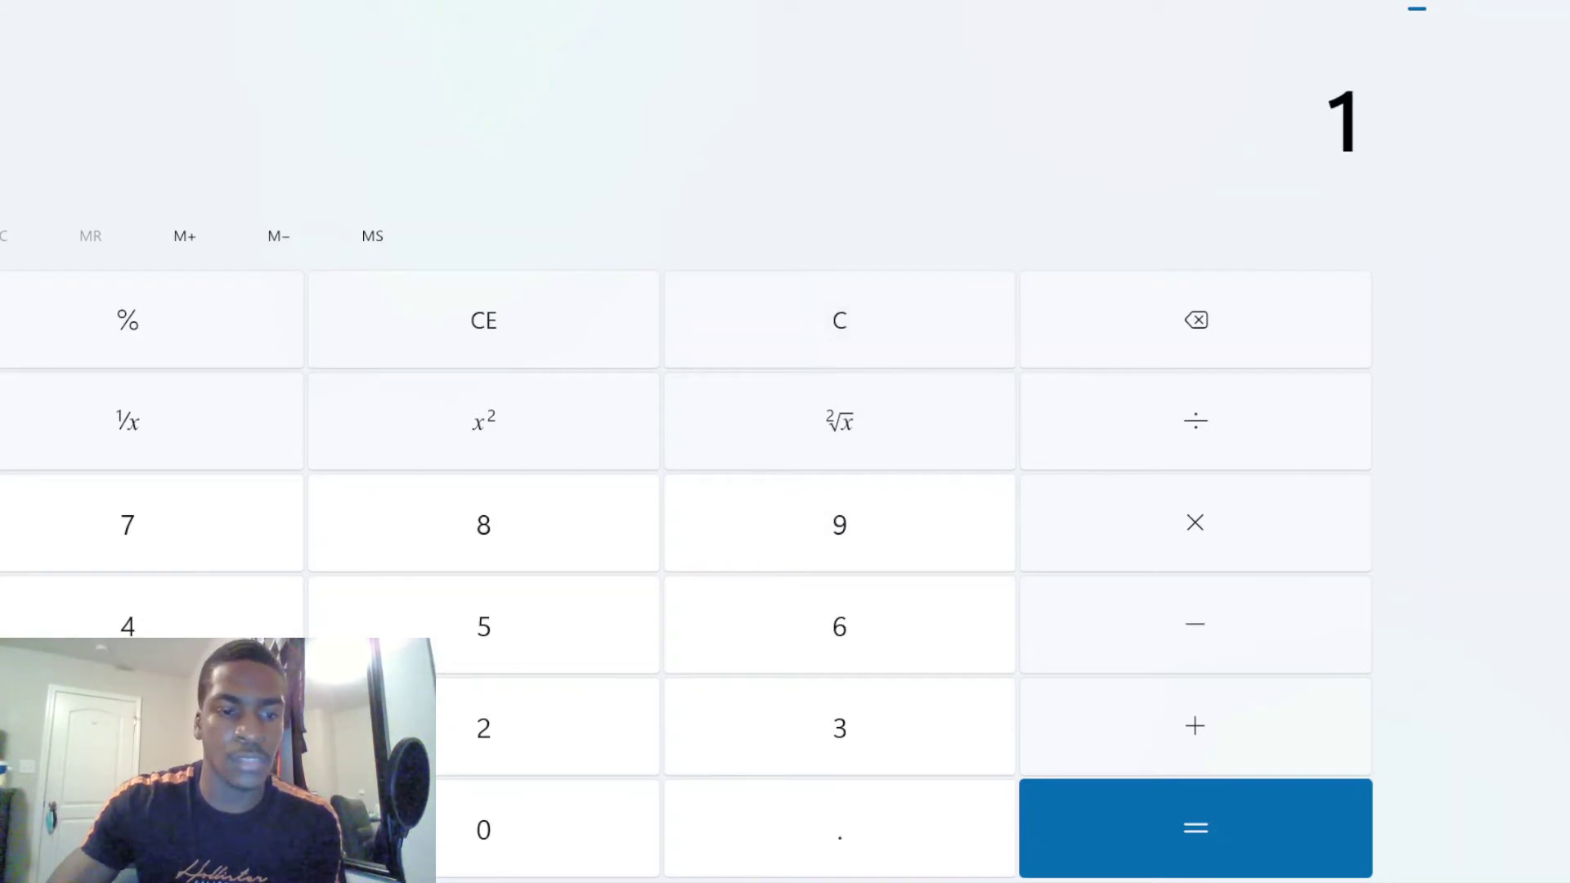
left_click(1178, 548)
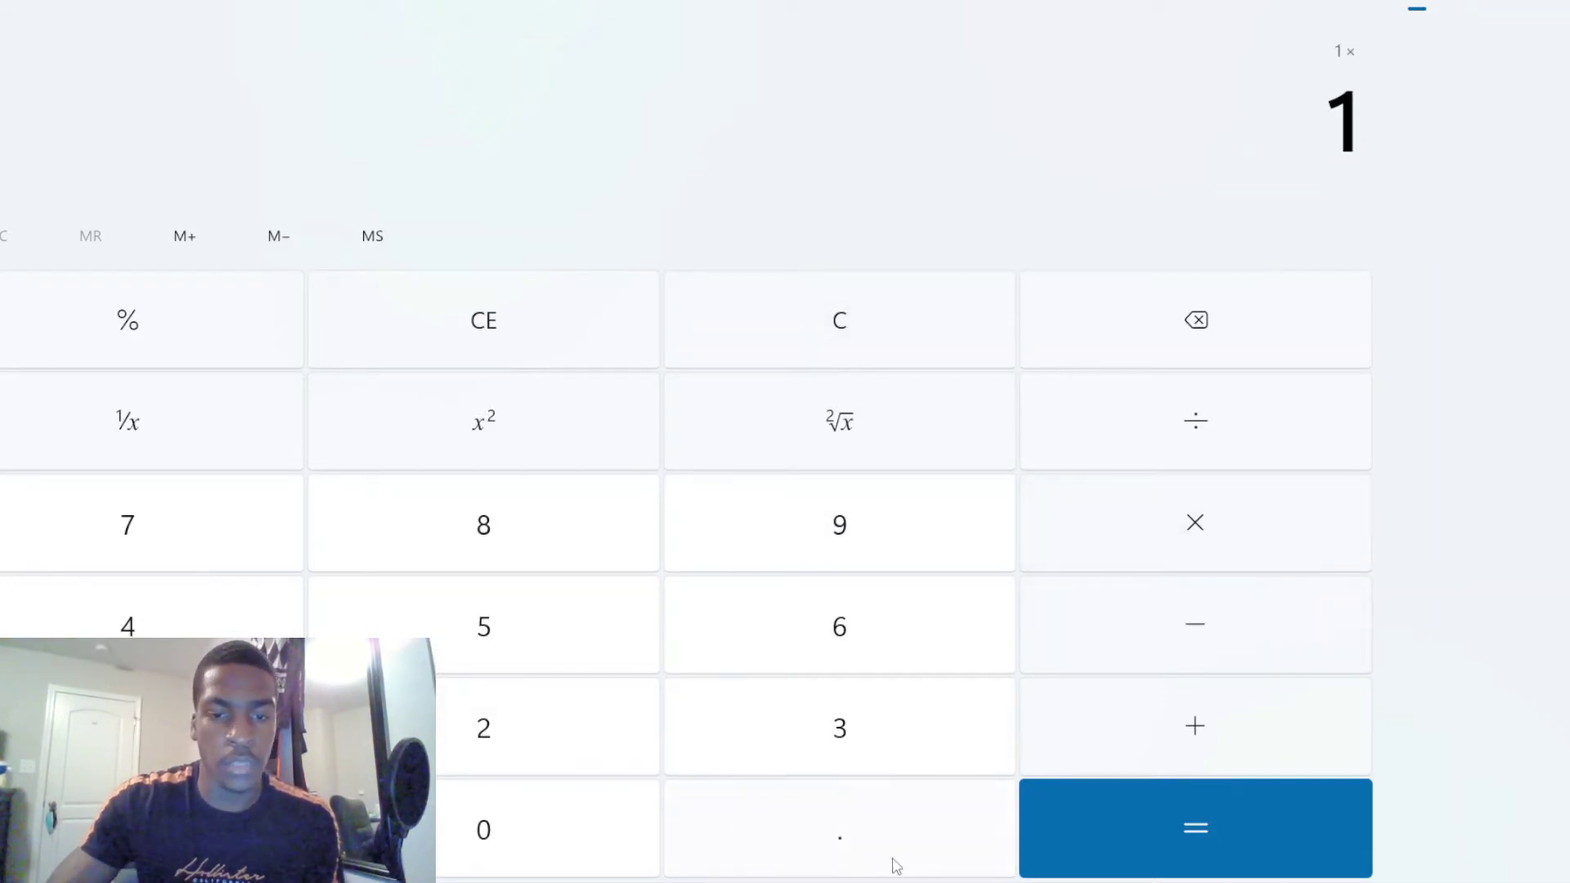
left_click(862, 843)
left_click(494, 828)
left_click(522, 747)
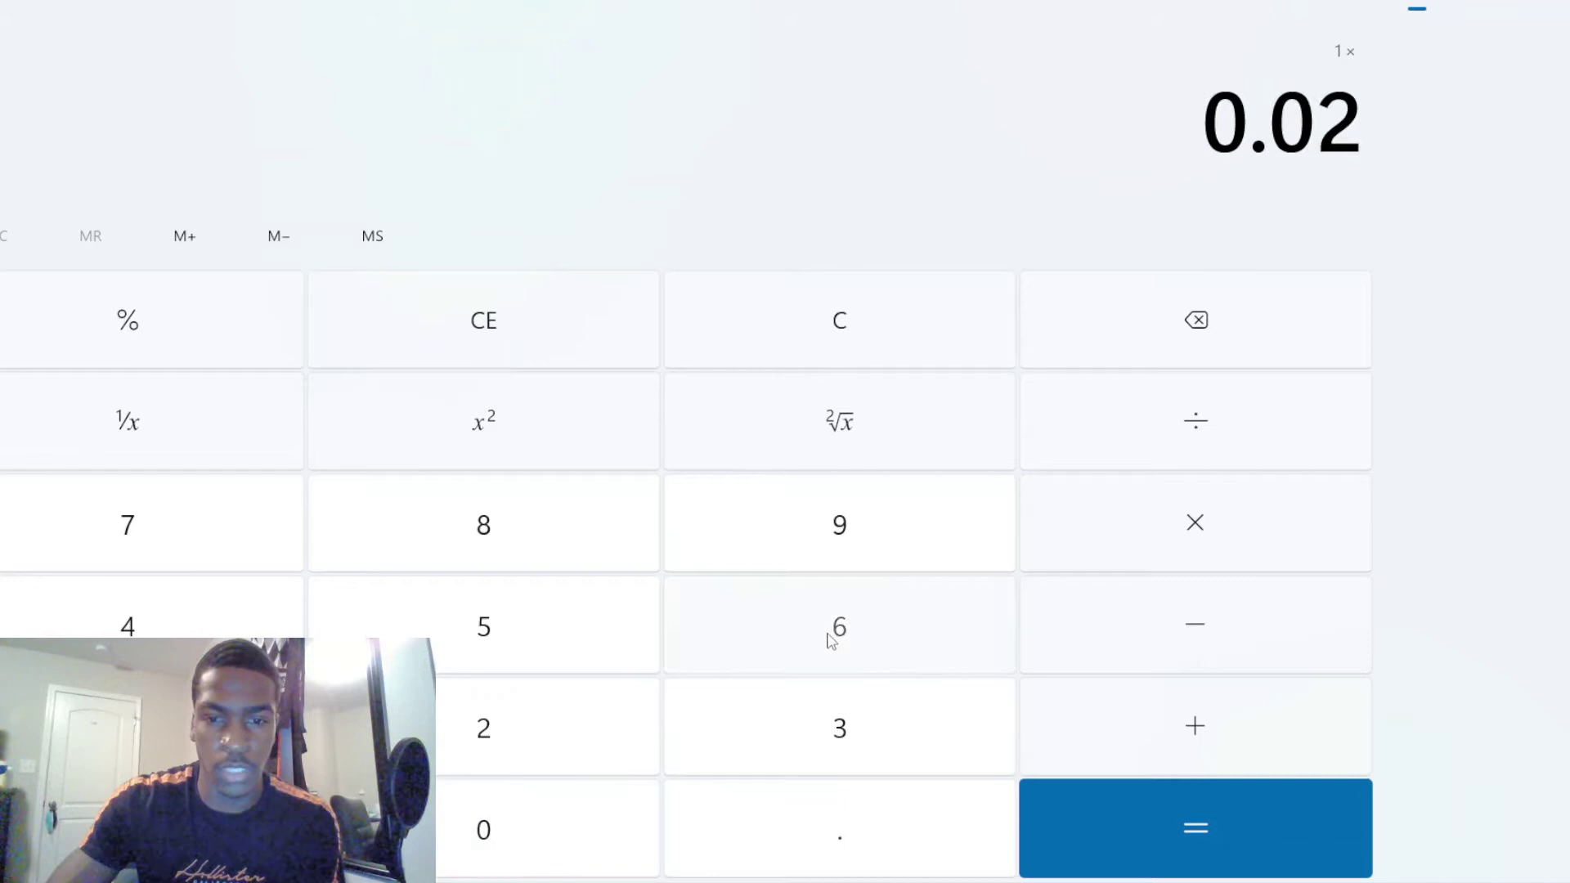
left_click(832, 631)
left_click(1104, 819)
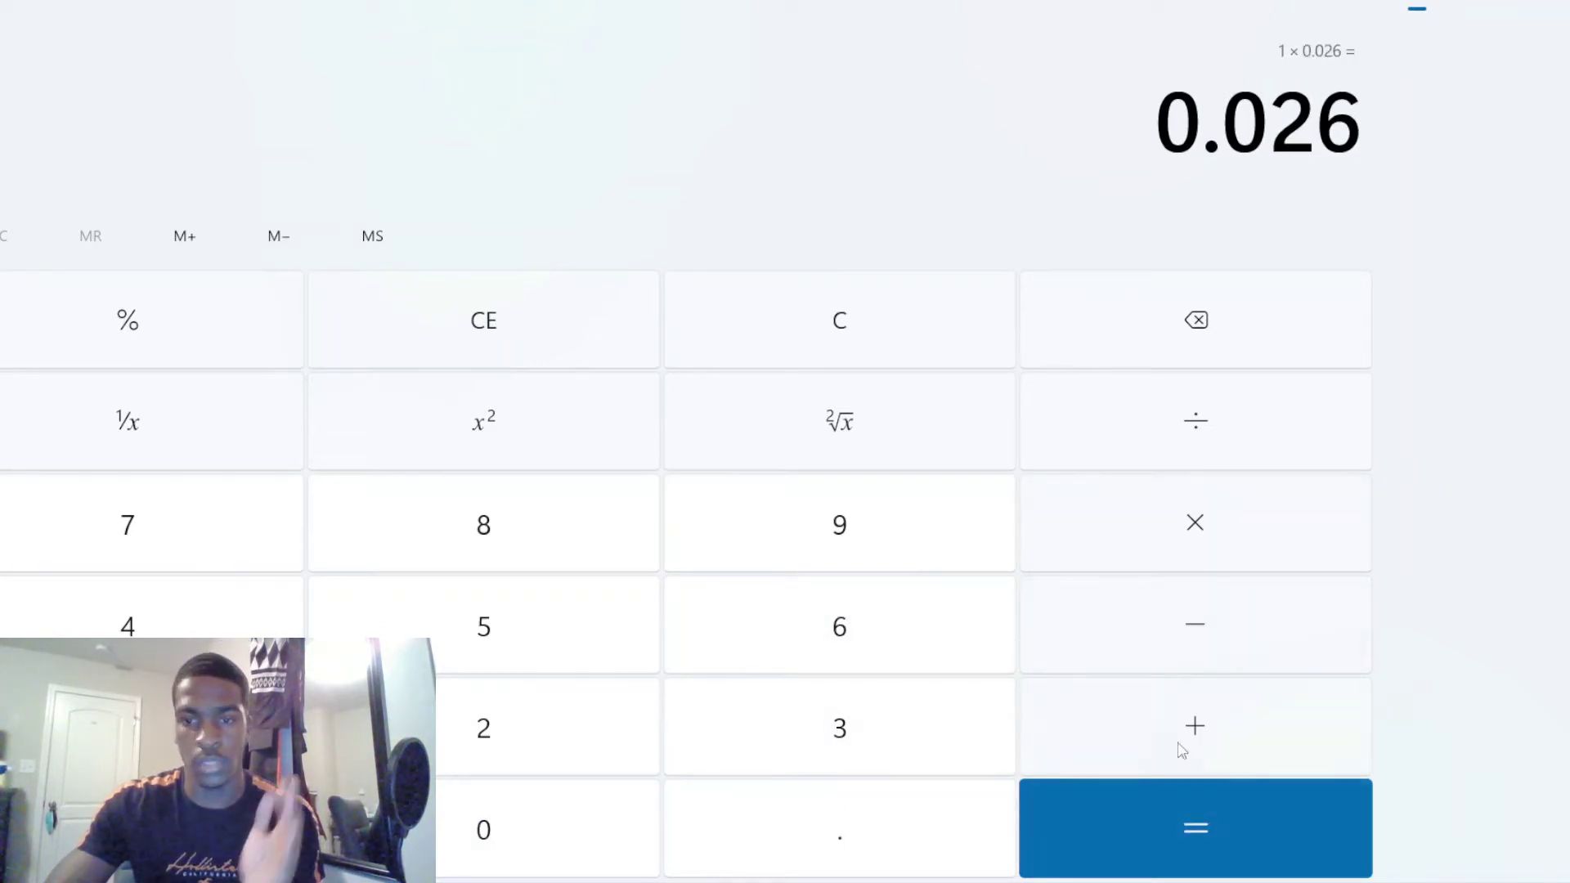
Step: Multiply the current result by 15 and add 1 to the product
left_click(1192, 540)
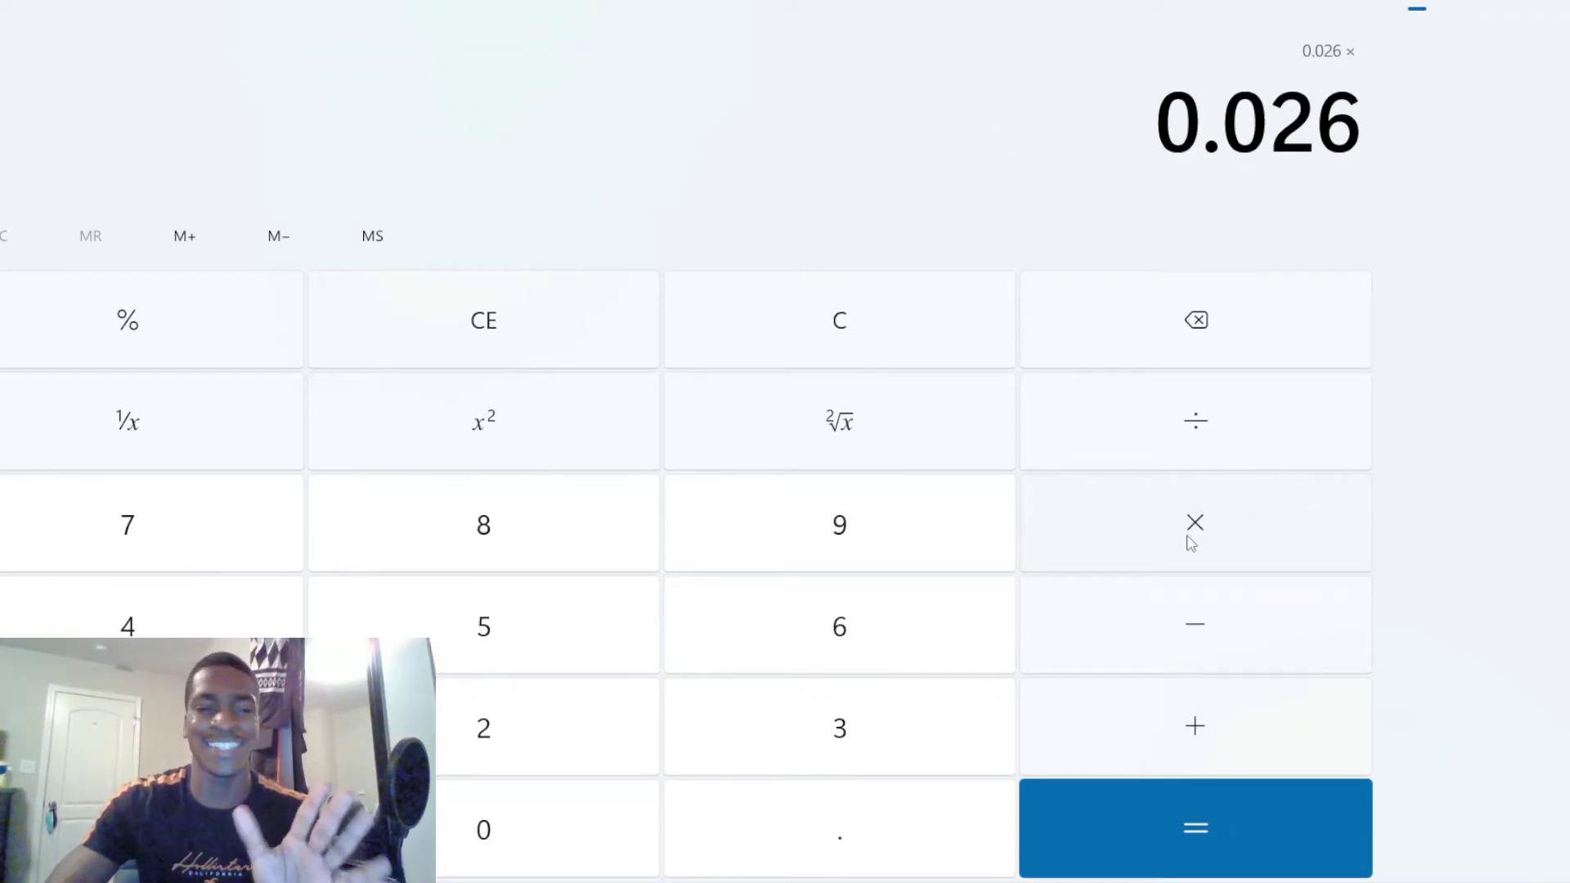
left_click(128, 728)
left_click(466, 636)
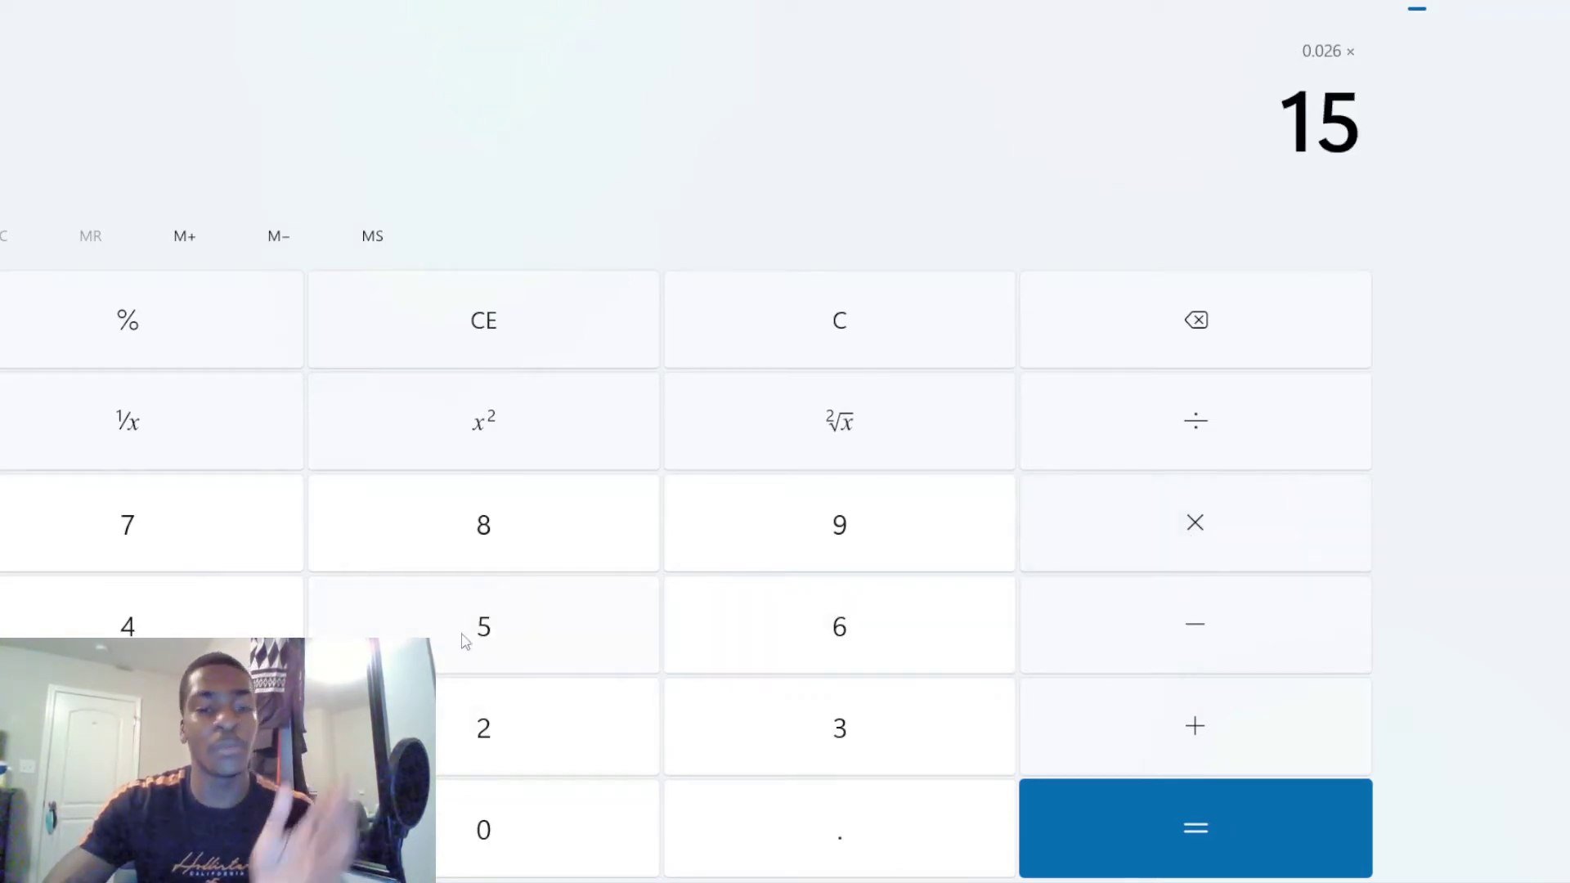
left_click(1061, 805)
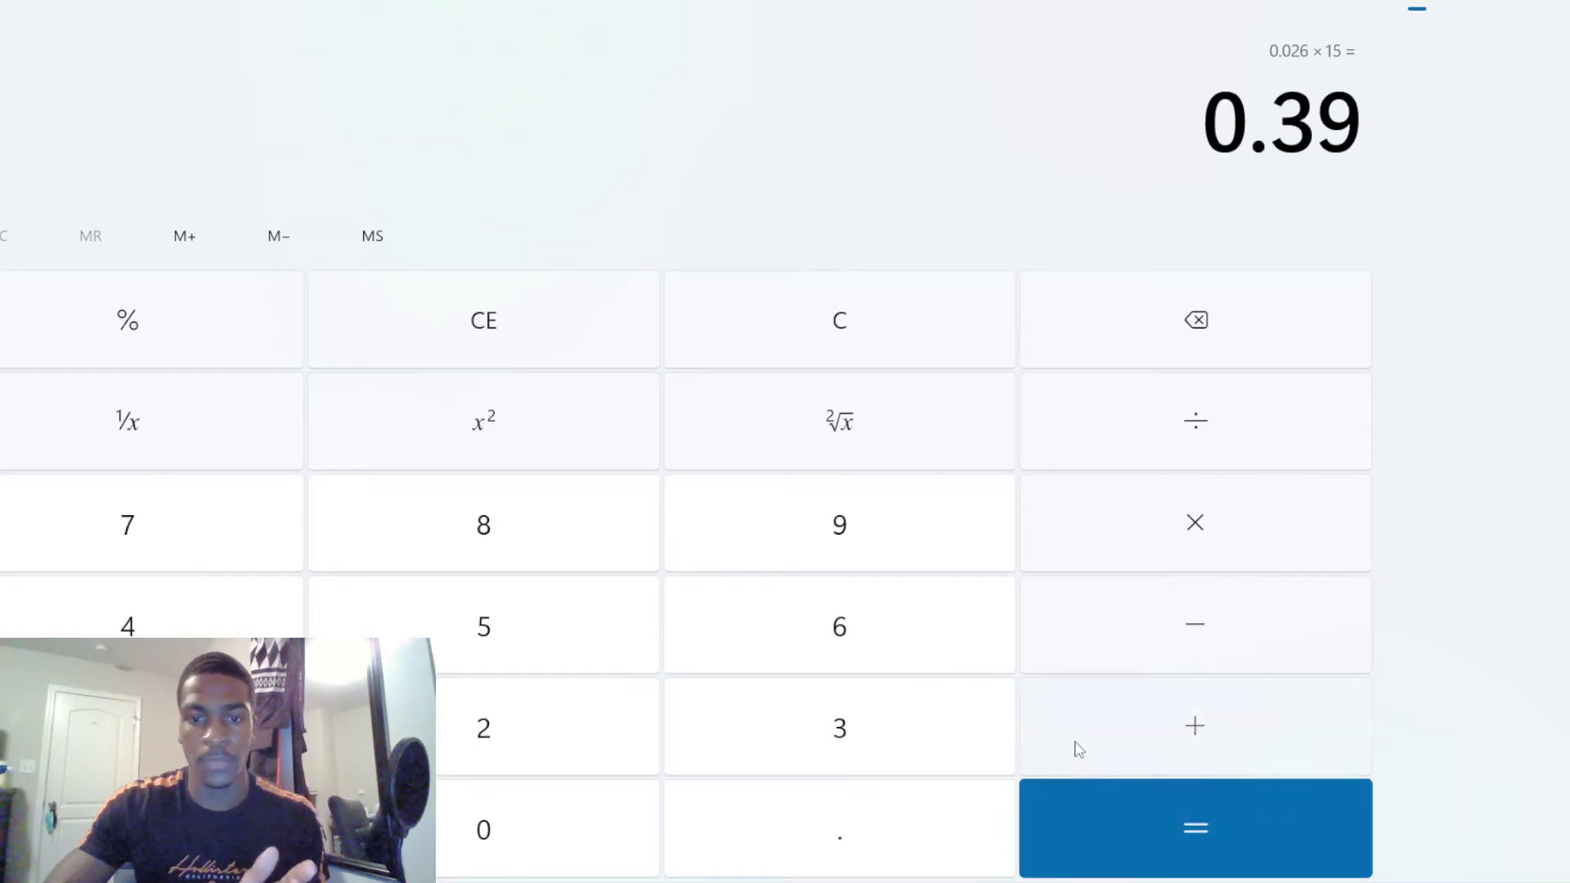
left_click(1077, 746)
left_click(128, 727)
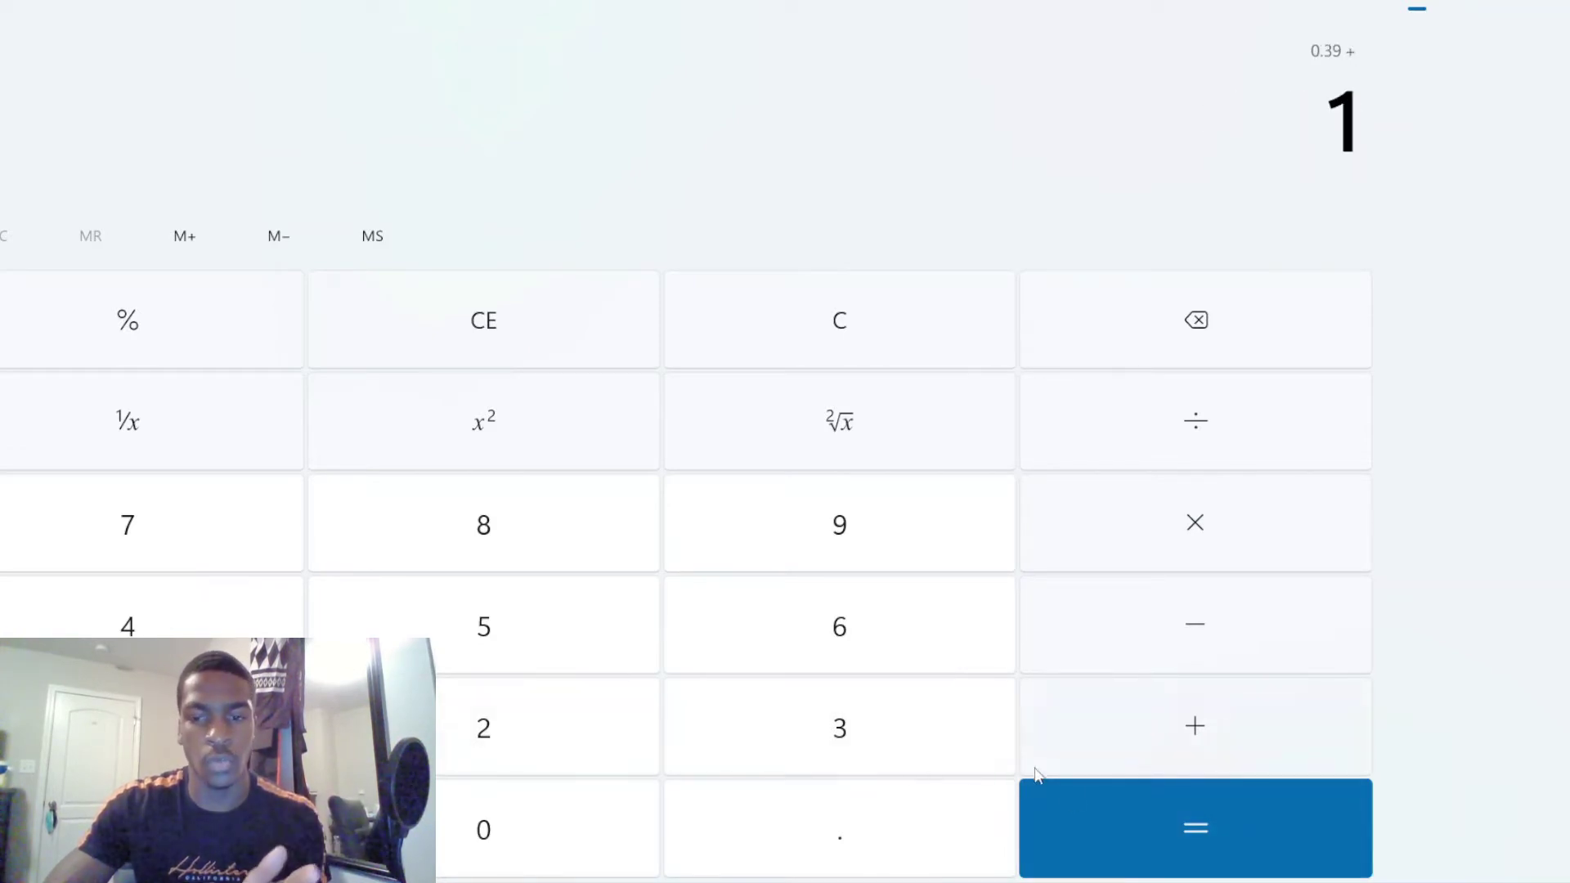
left_click(1097, 819)
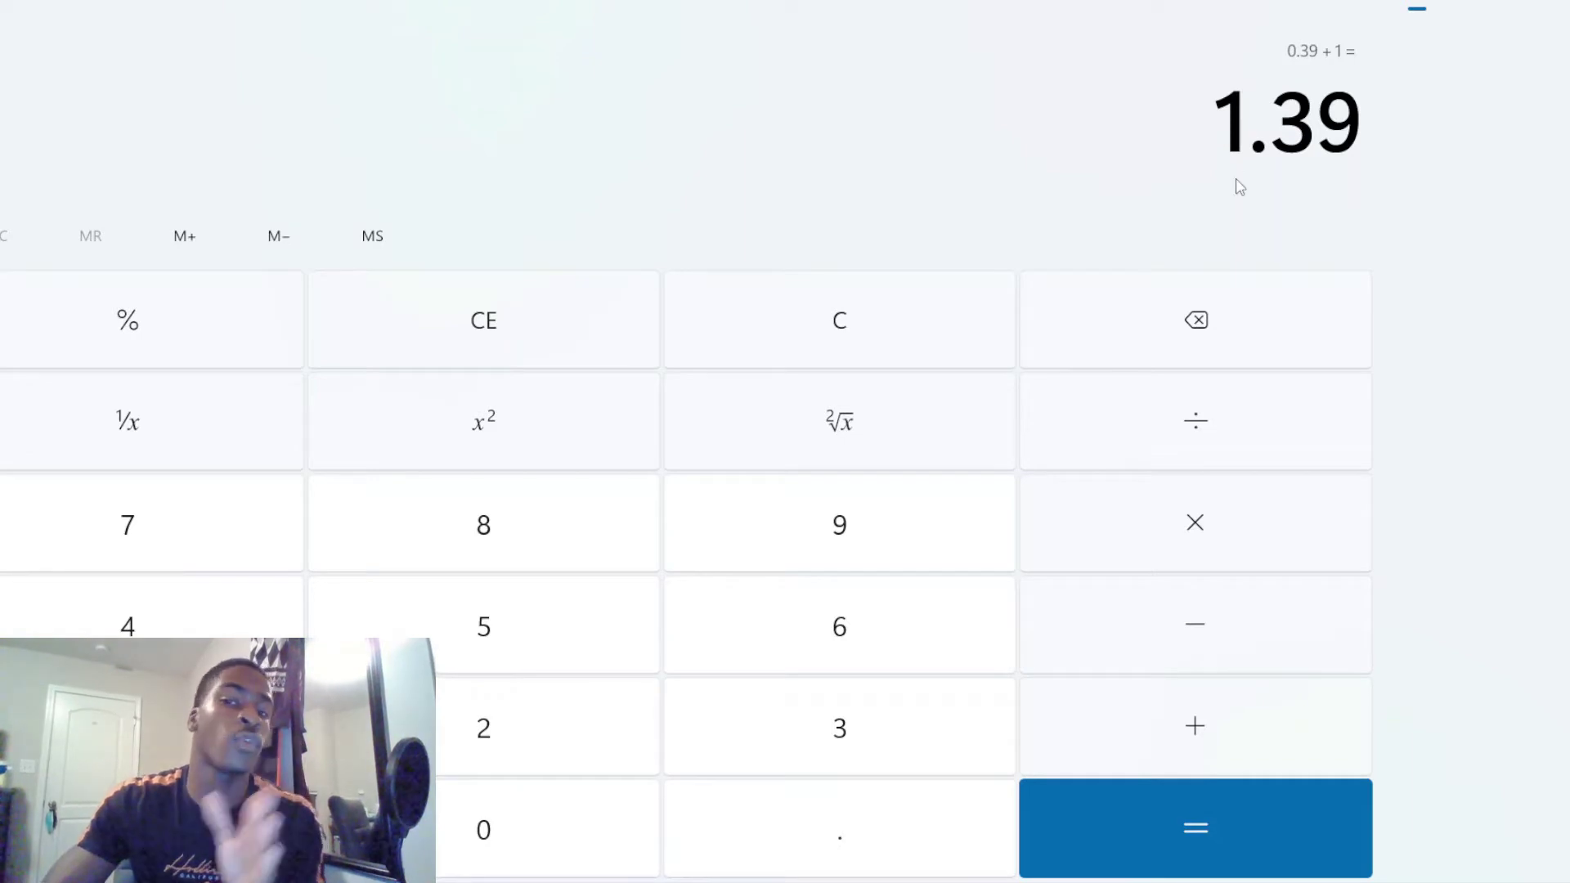
Step: Clear the previous calculation and multiply 0.026 by 31
left_click(890, 335)
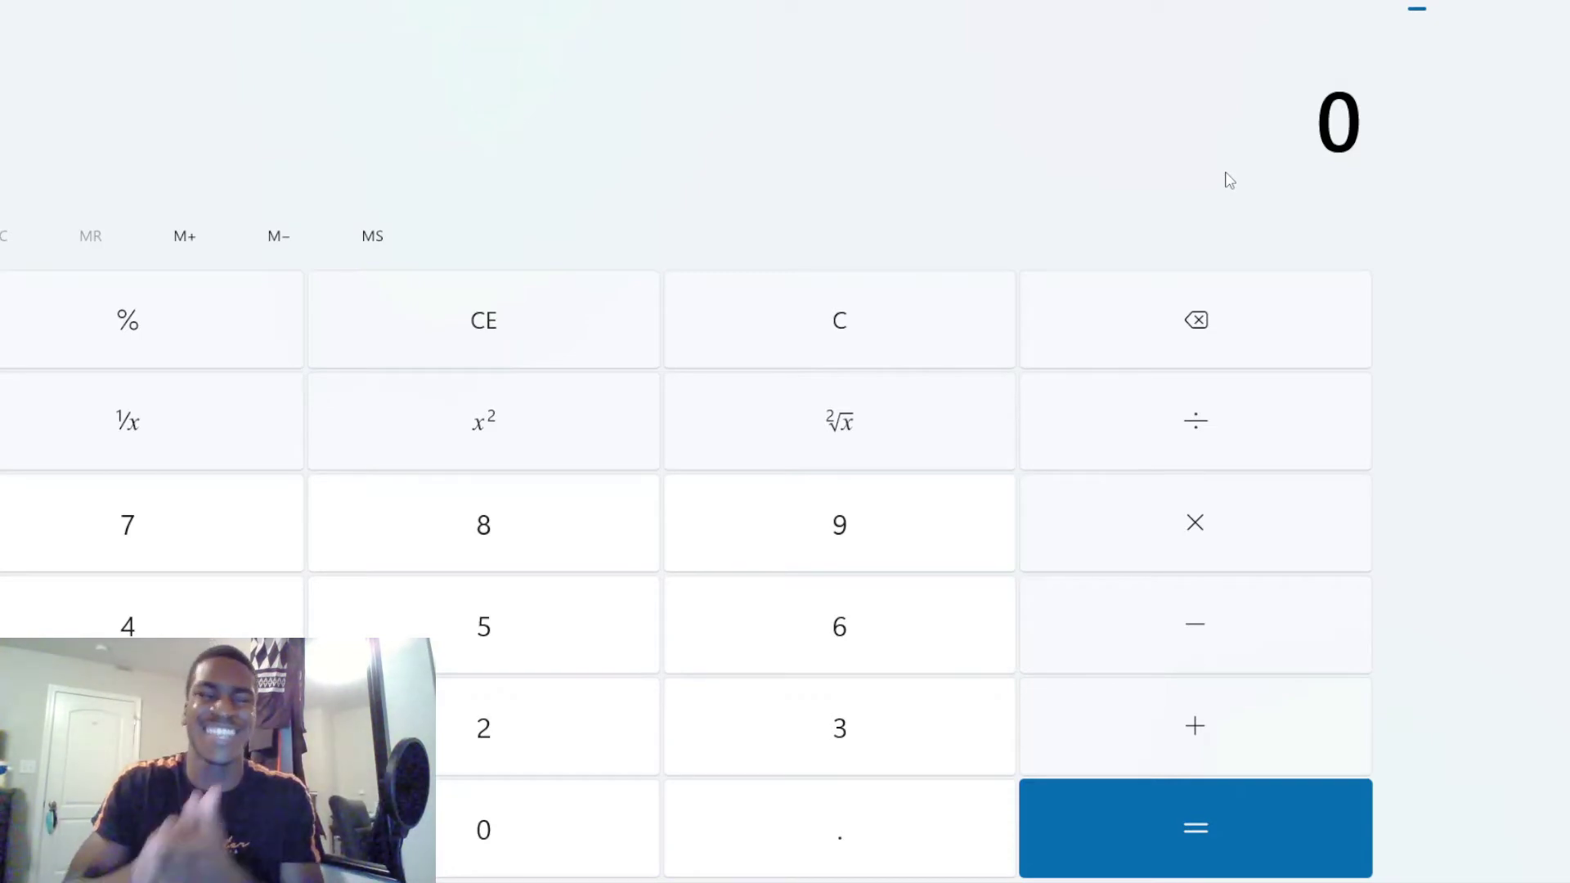
key("slash")
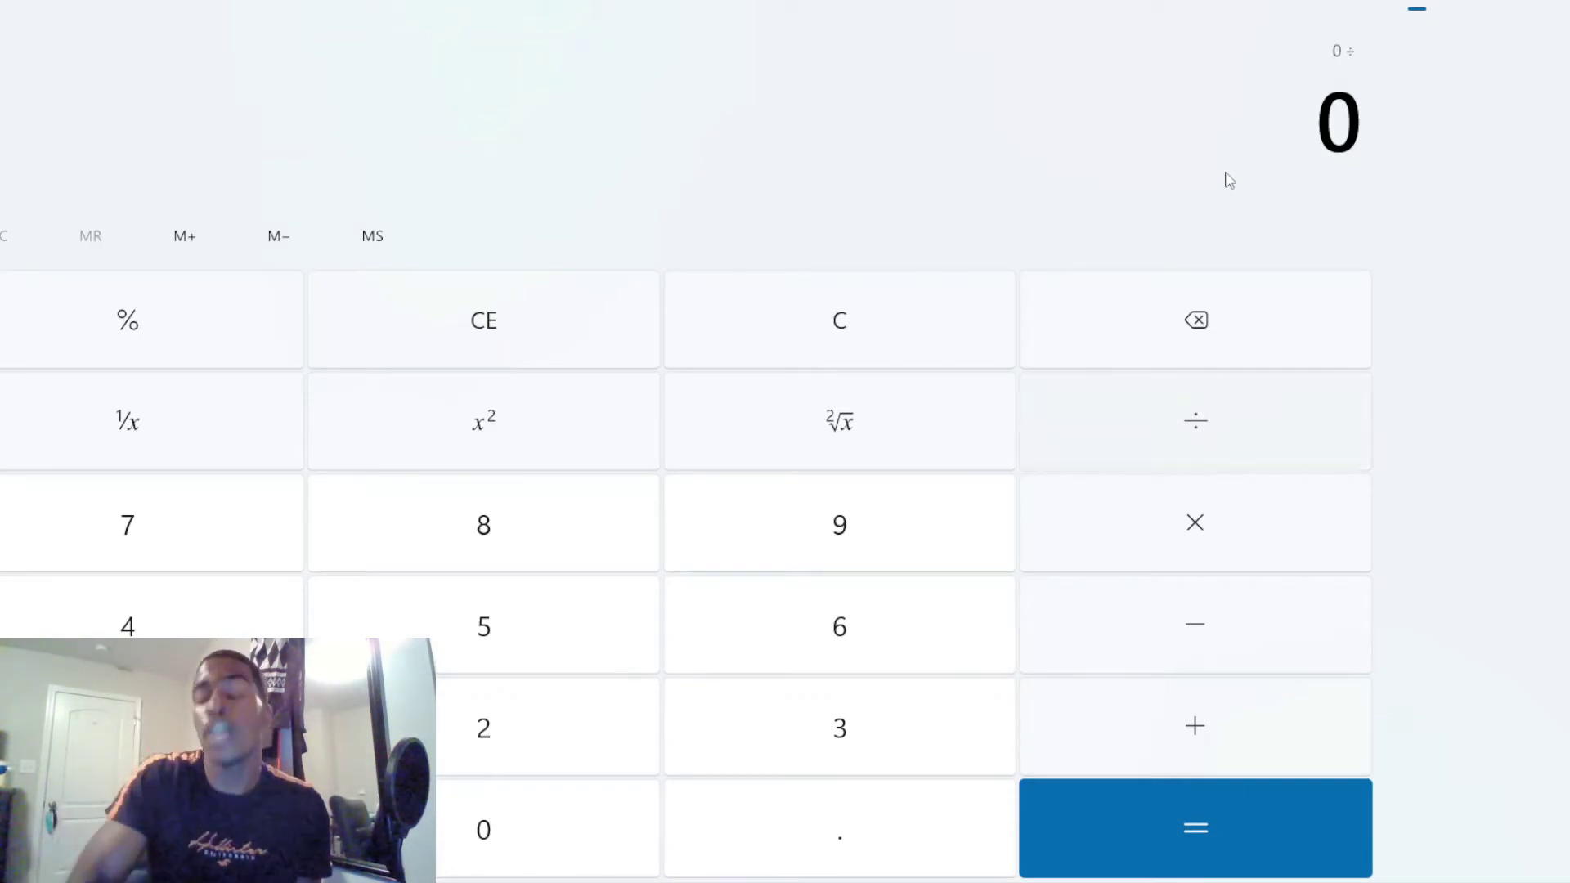
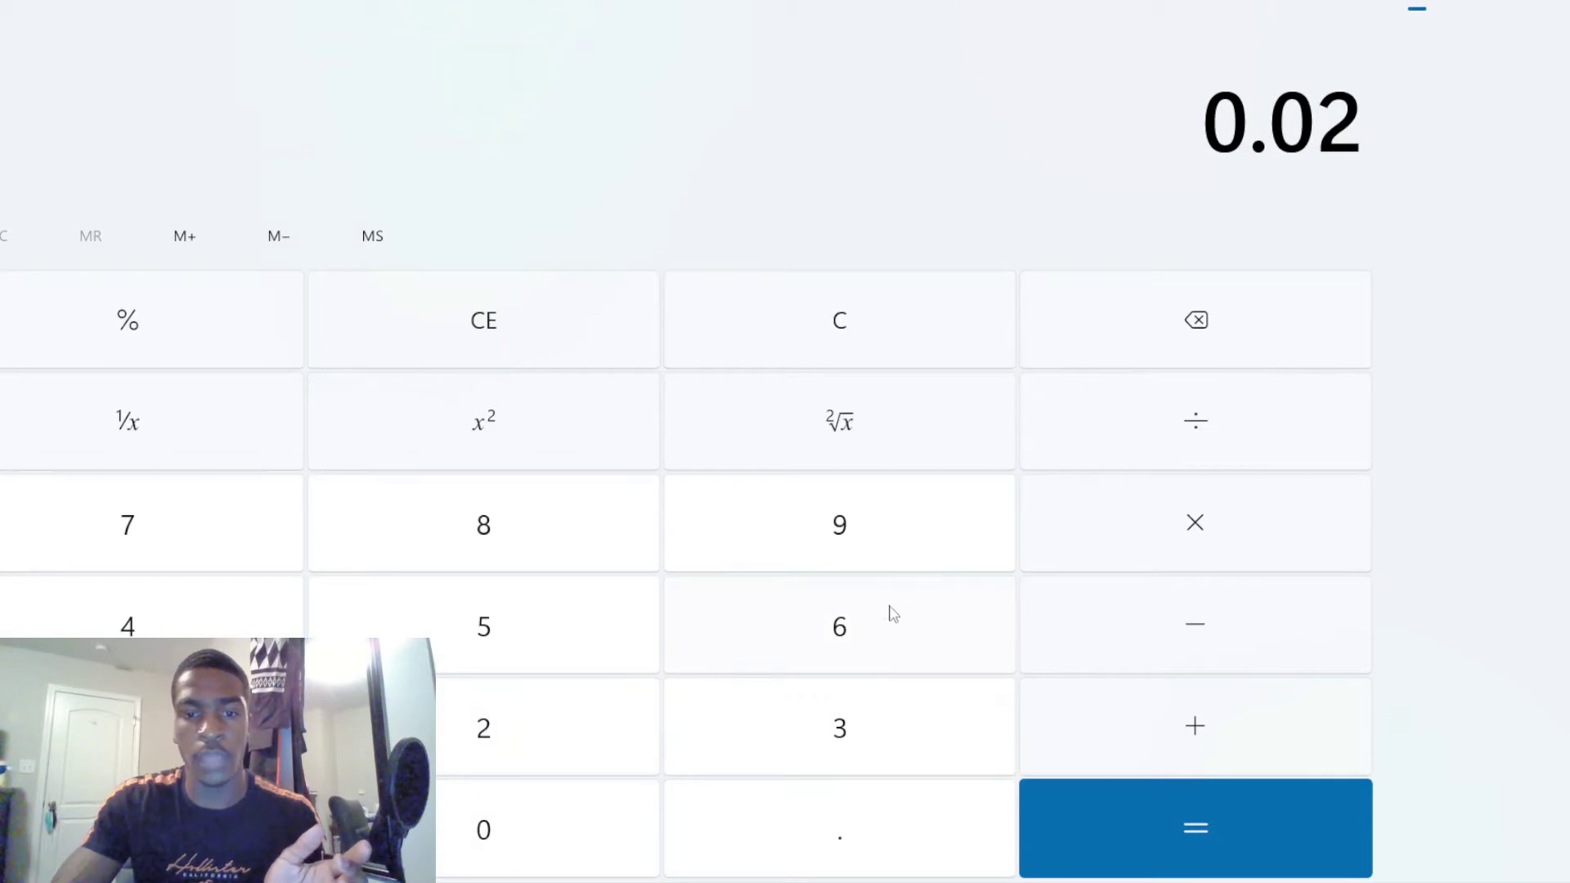
left_click(859, 639)
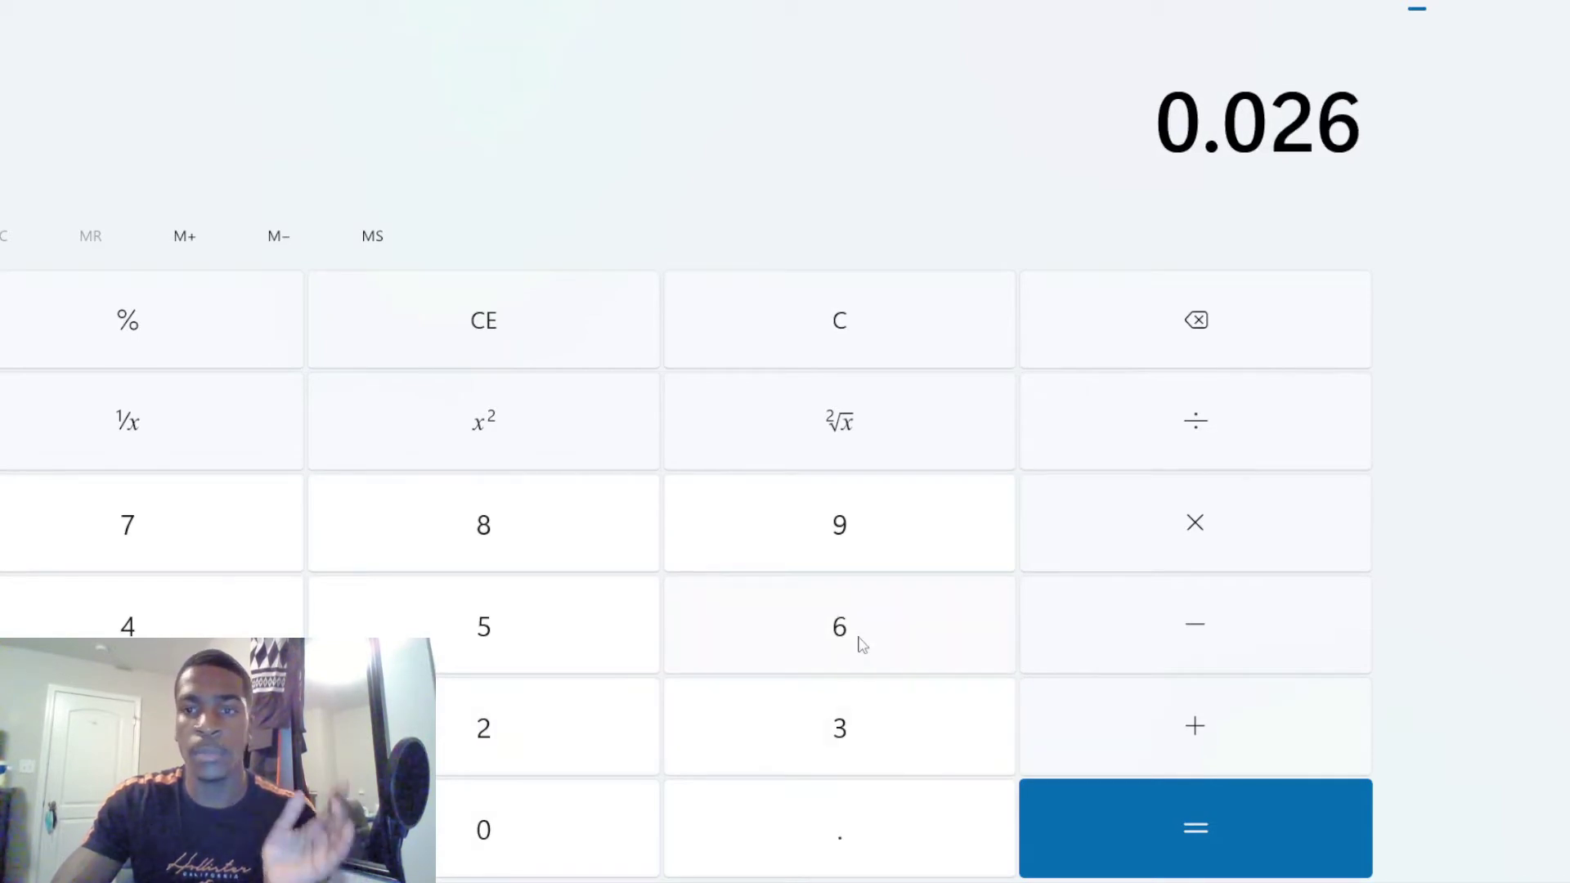
left_click(1164, 520)
left_click(804, 716)
left_click(127, 728)
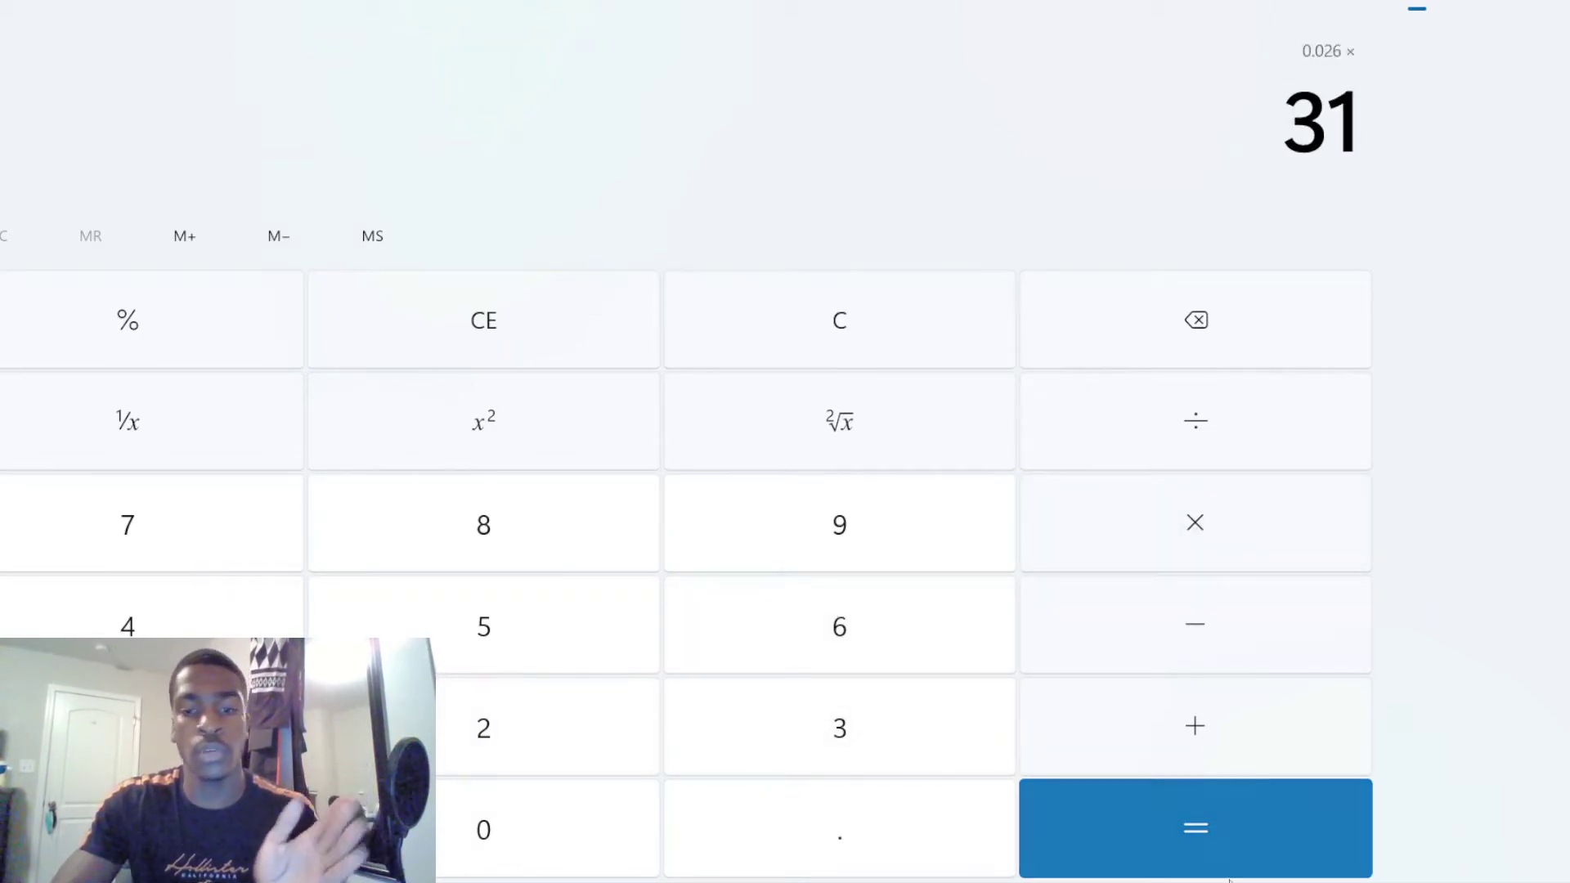
left_click(1287, 822)
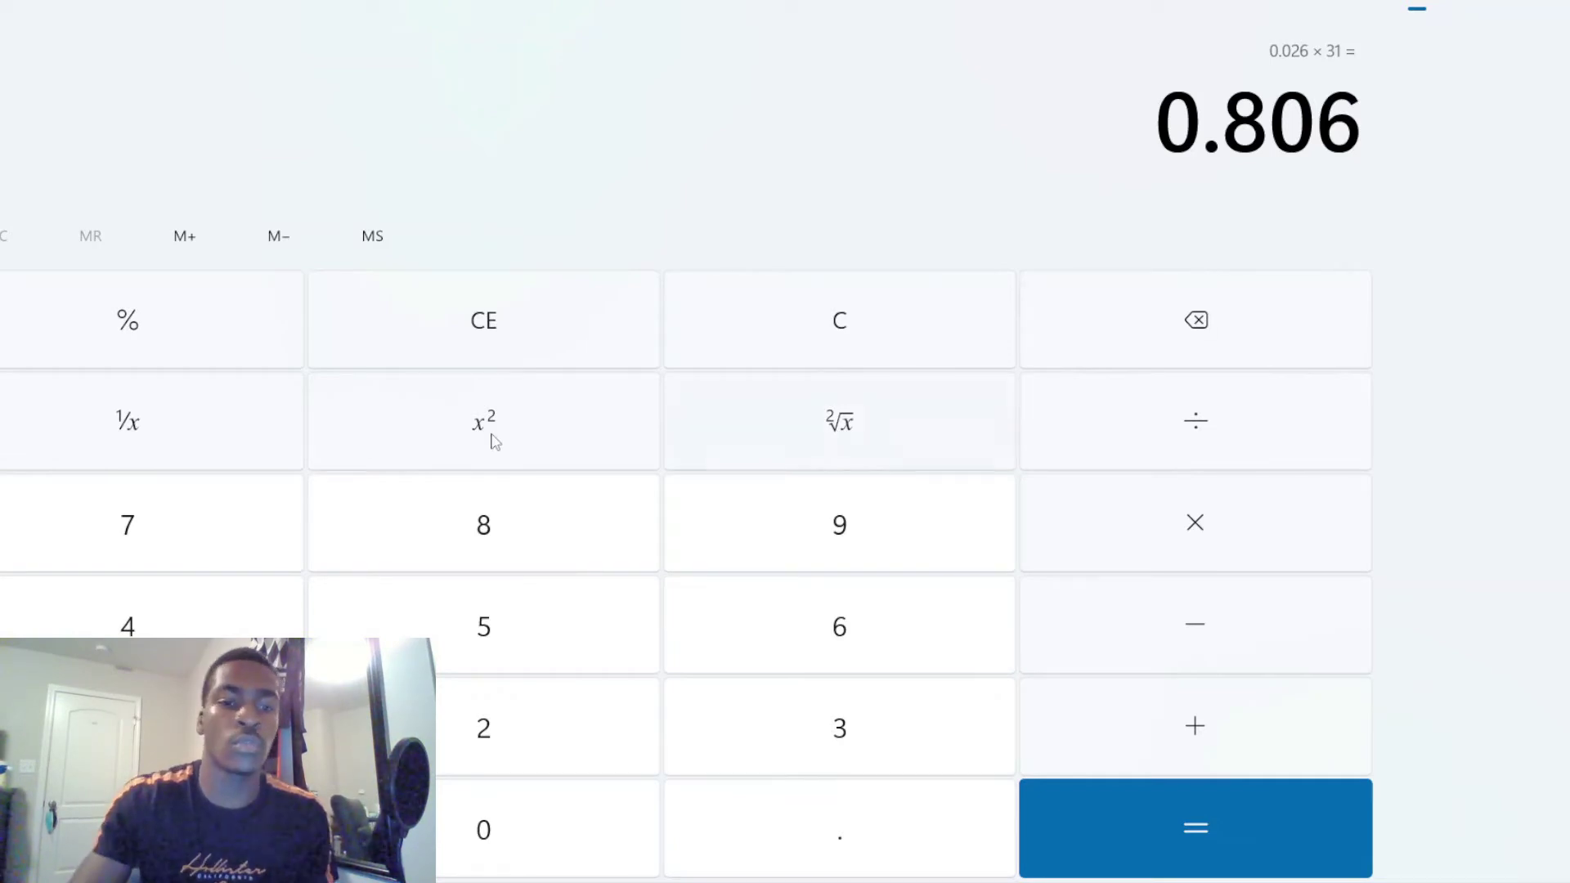
Step: Calculate 1.806 multiplied by 10000
left_click(164, 728)
left_click(746, 838)
left_click(570, 552)
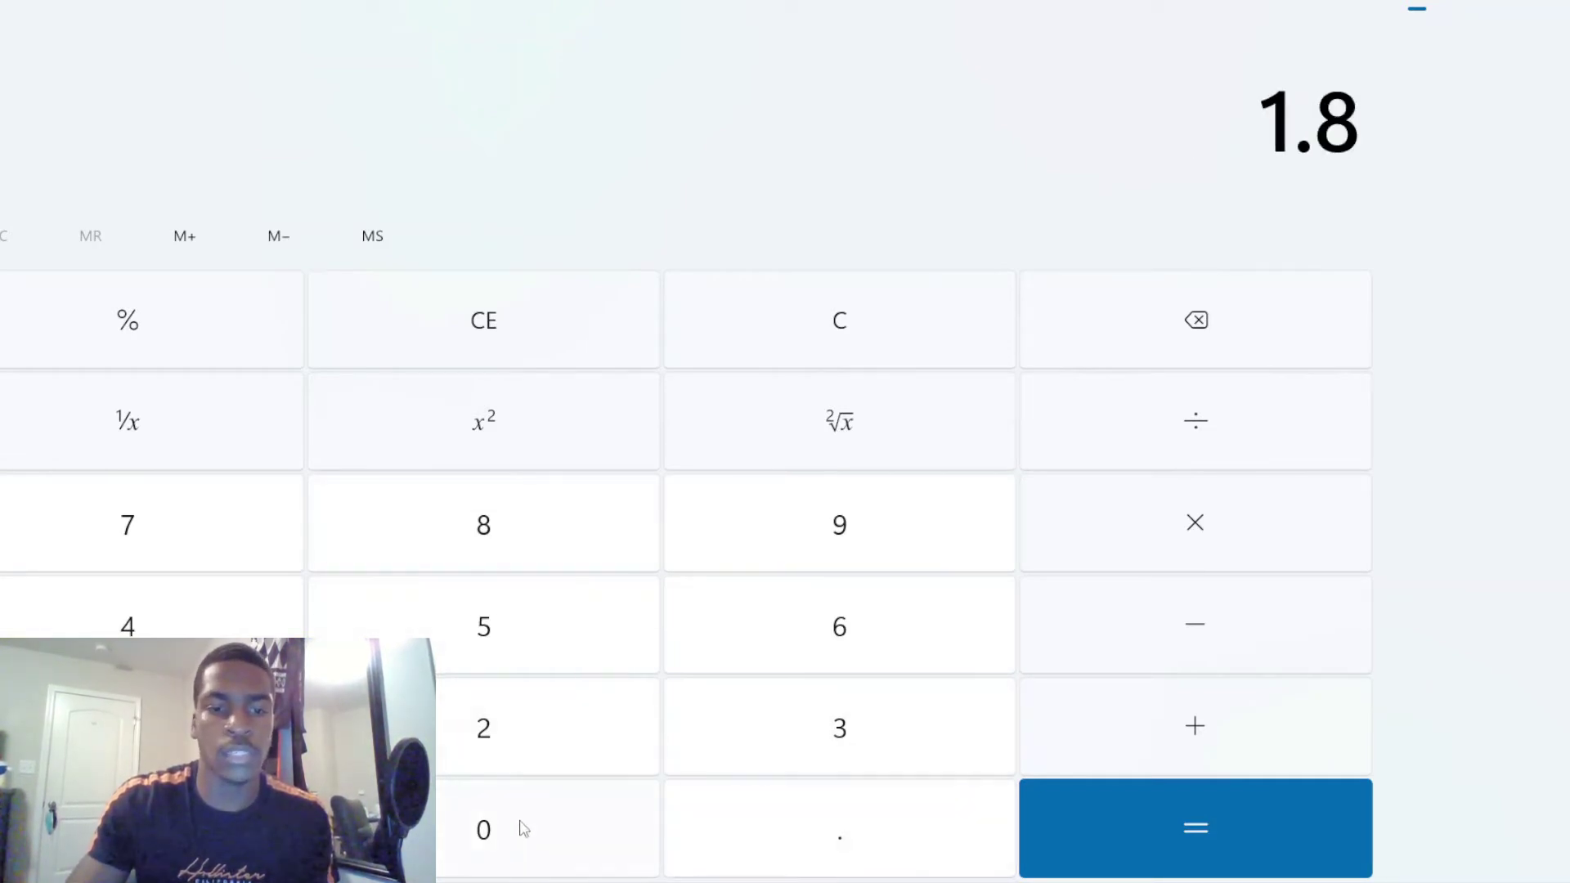
left_click(524, 830)
left_click(871, 615)
left_click(1190, 512)
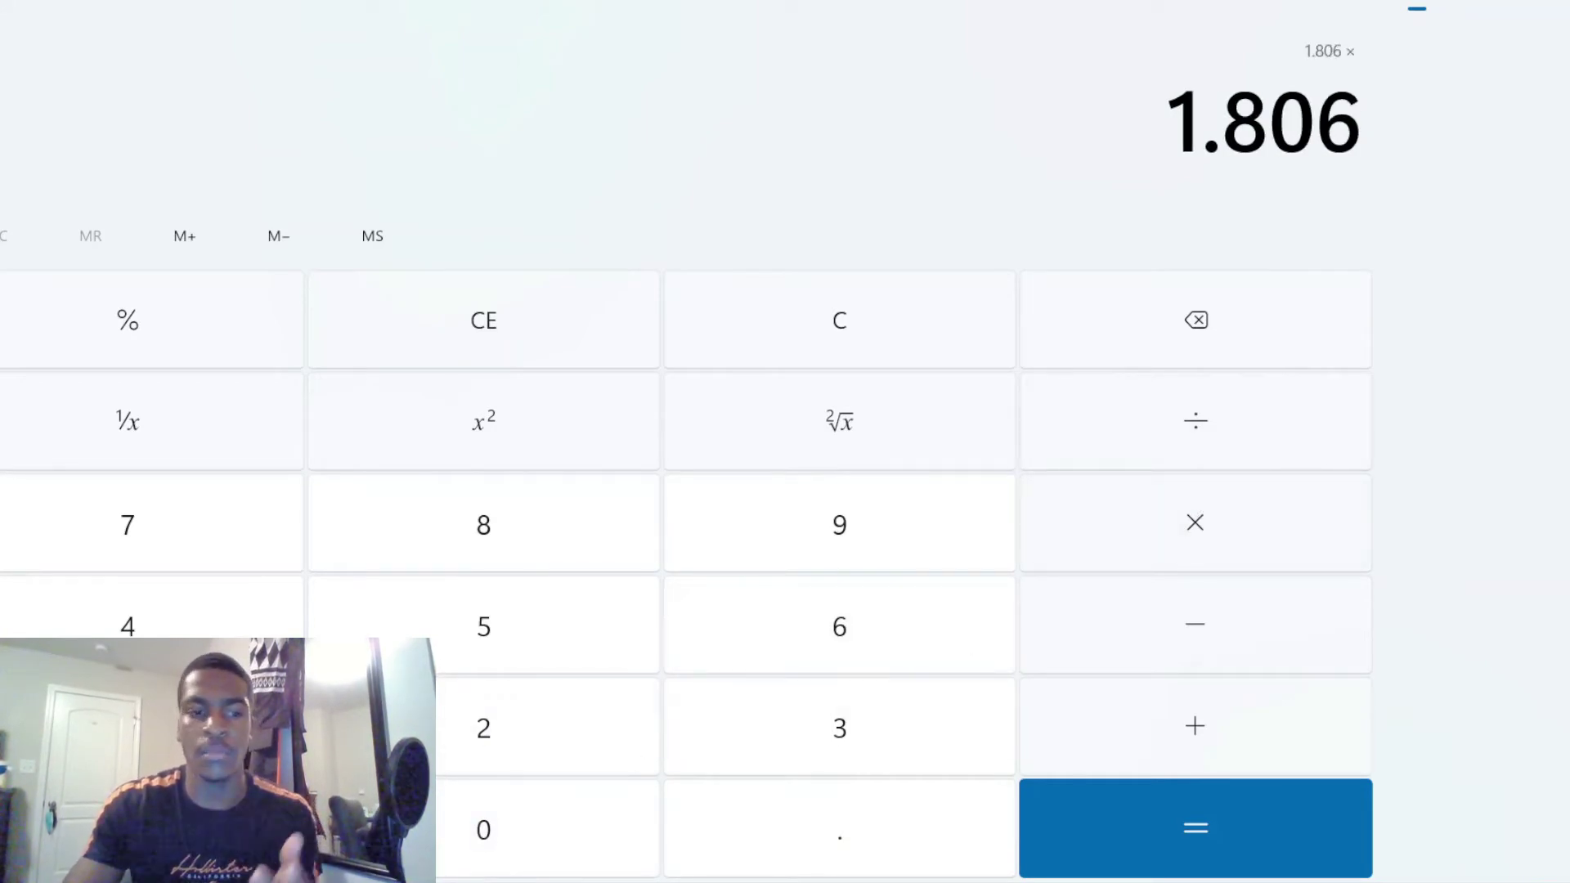
left_click(164, 728)
left_click(439, 826)
left_click(439, 826)
left_click(439, 826)
left_click(439, 826)
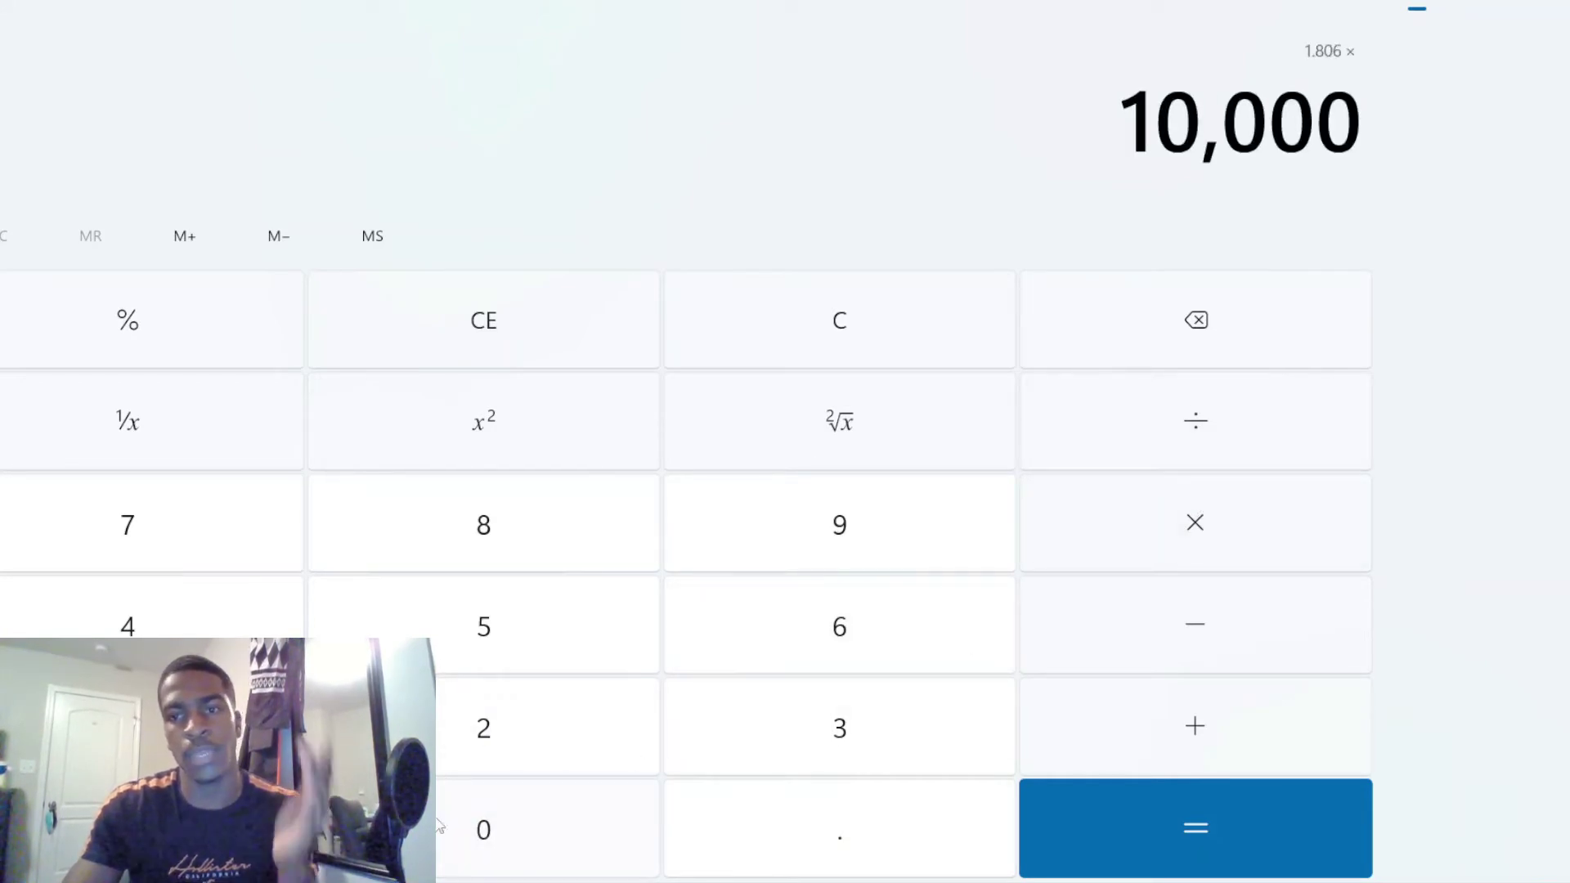
left_click(1111, 813)
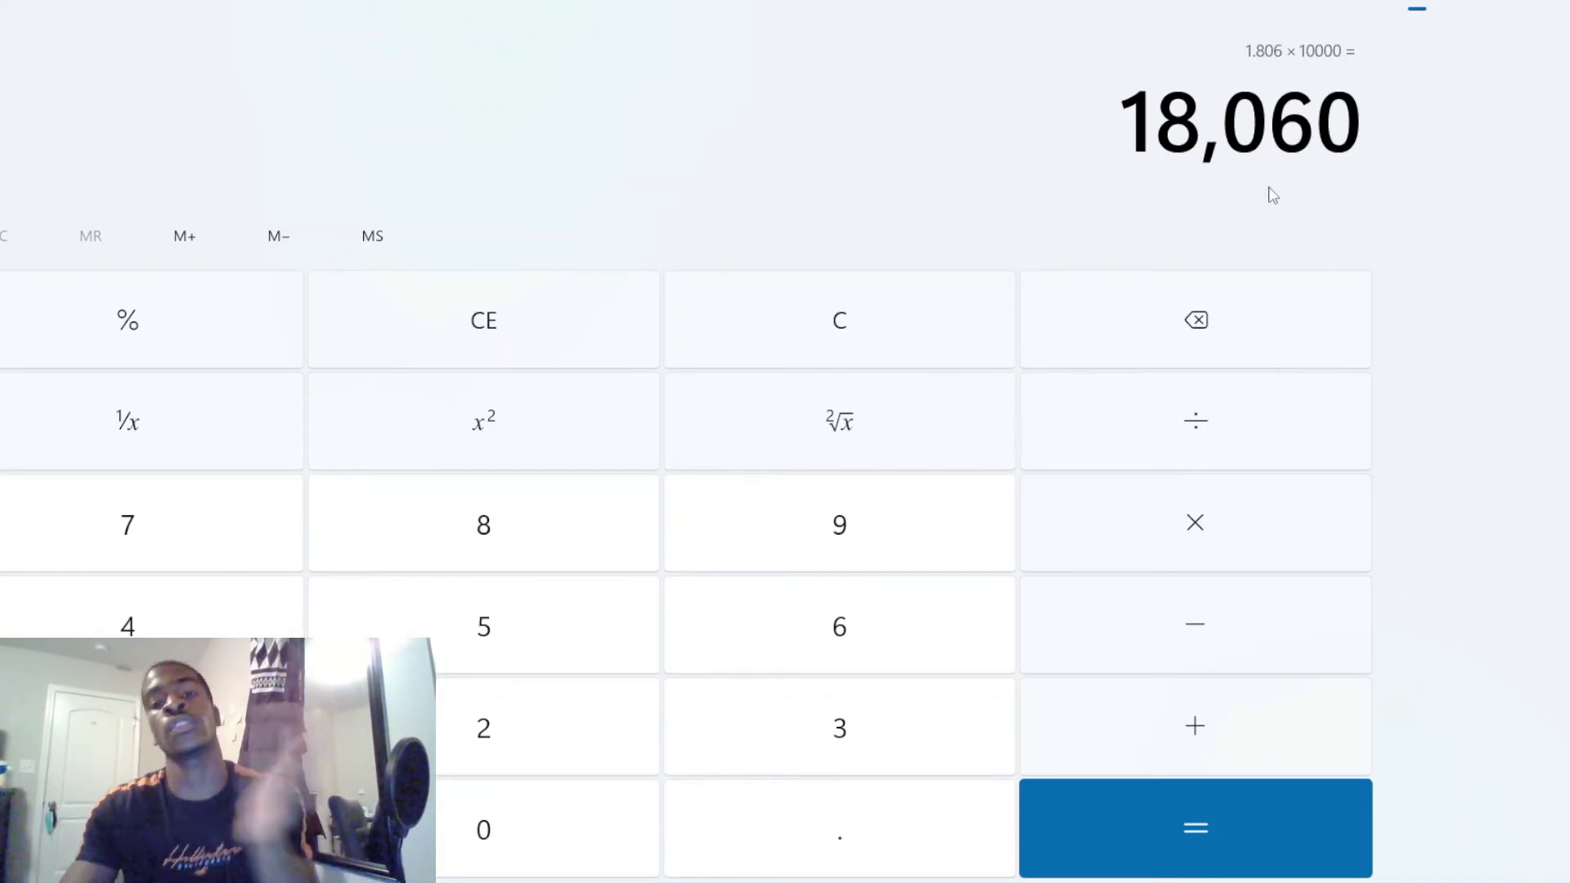
Step: Clear the previous calculation and multiply 4.5936 by 1
left_click(950, 318)
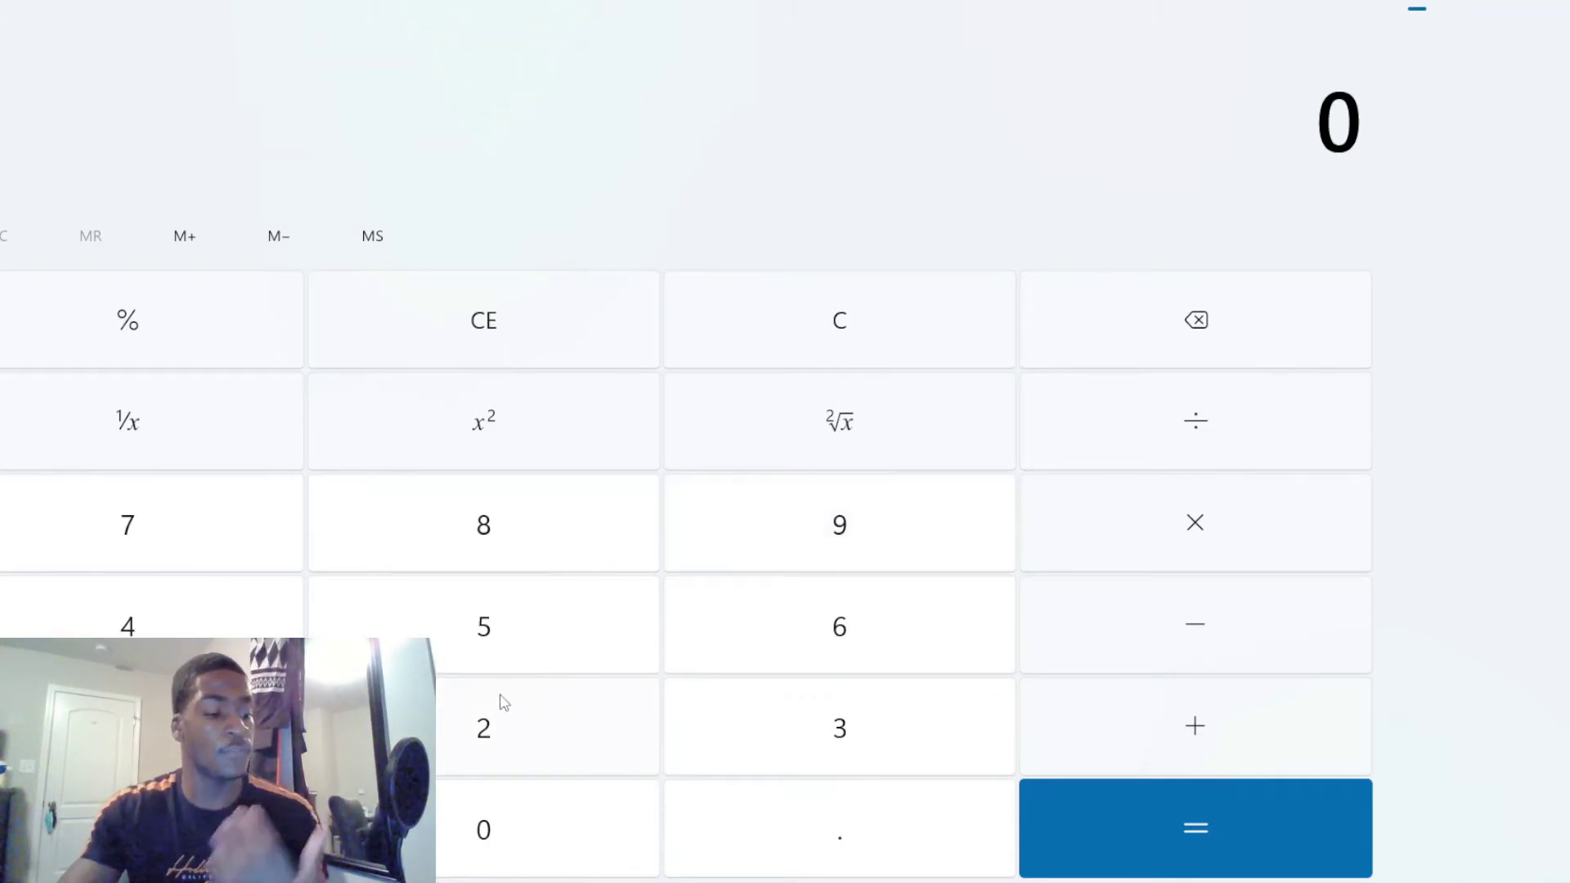
left_click(250, 630)
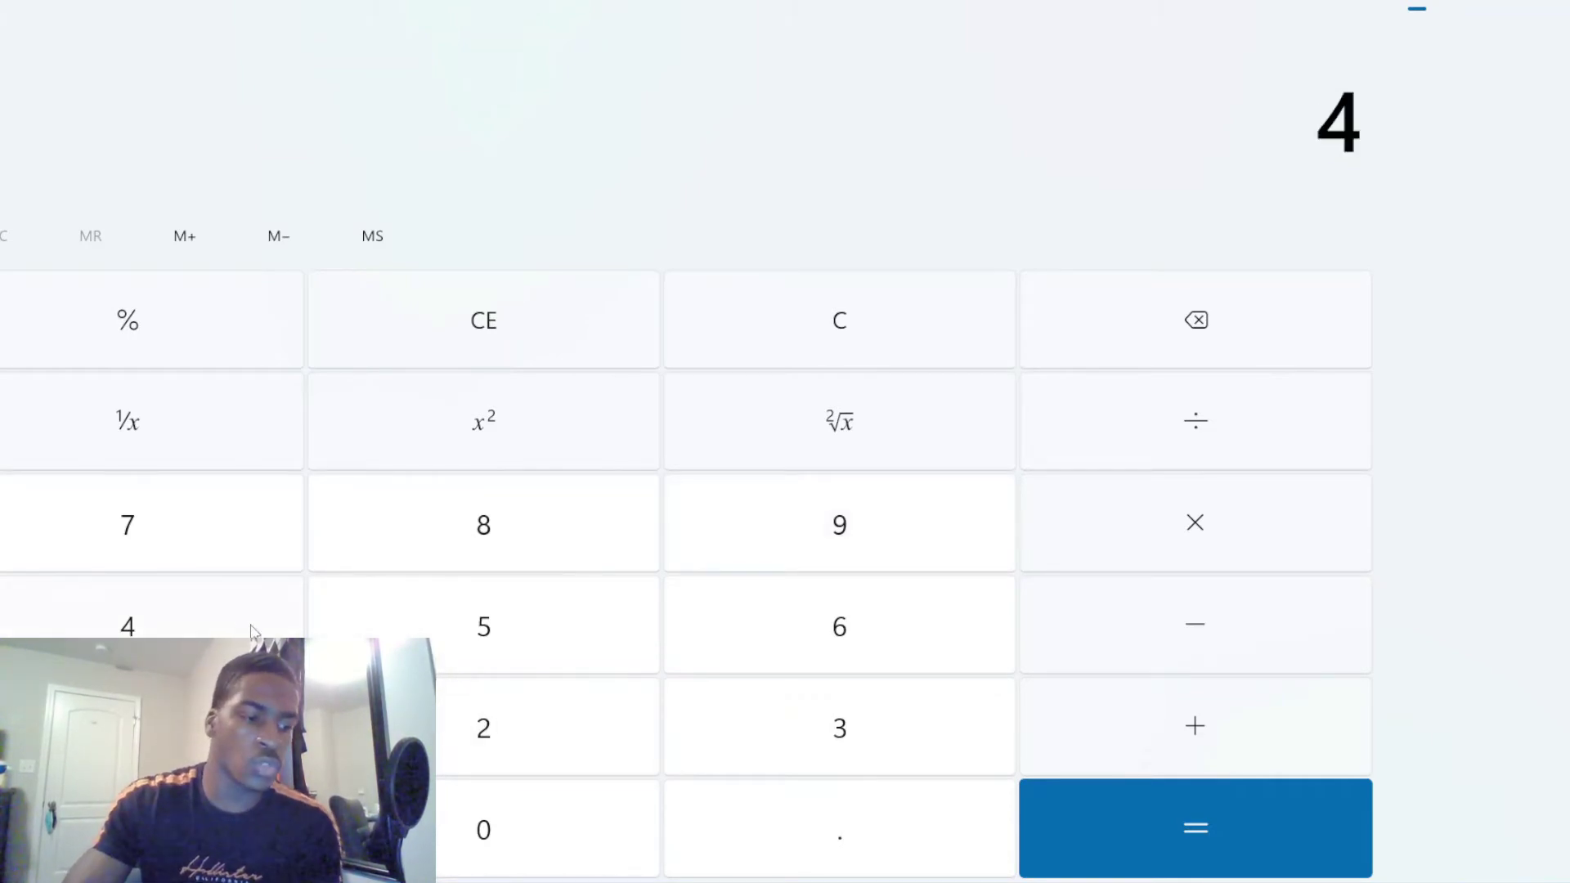
left_click(714, 788)
left_click(602, 630)
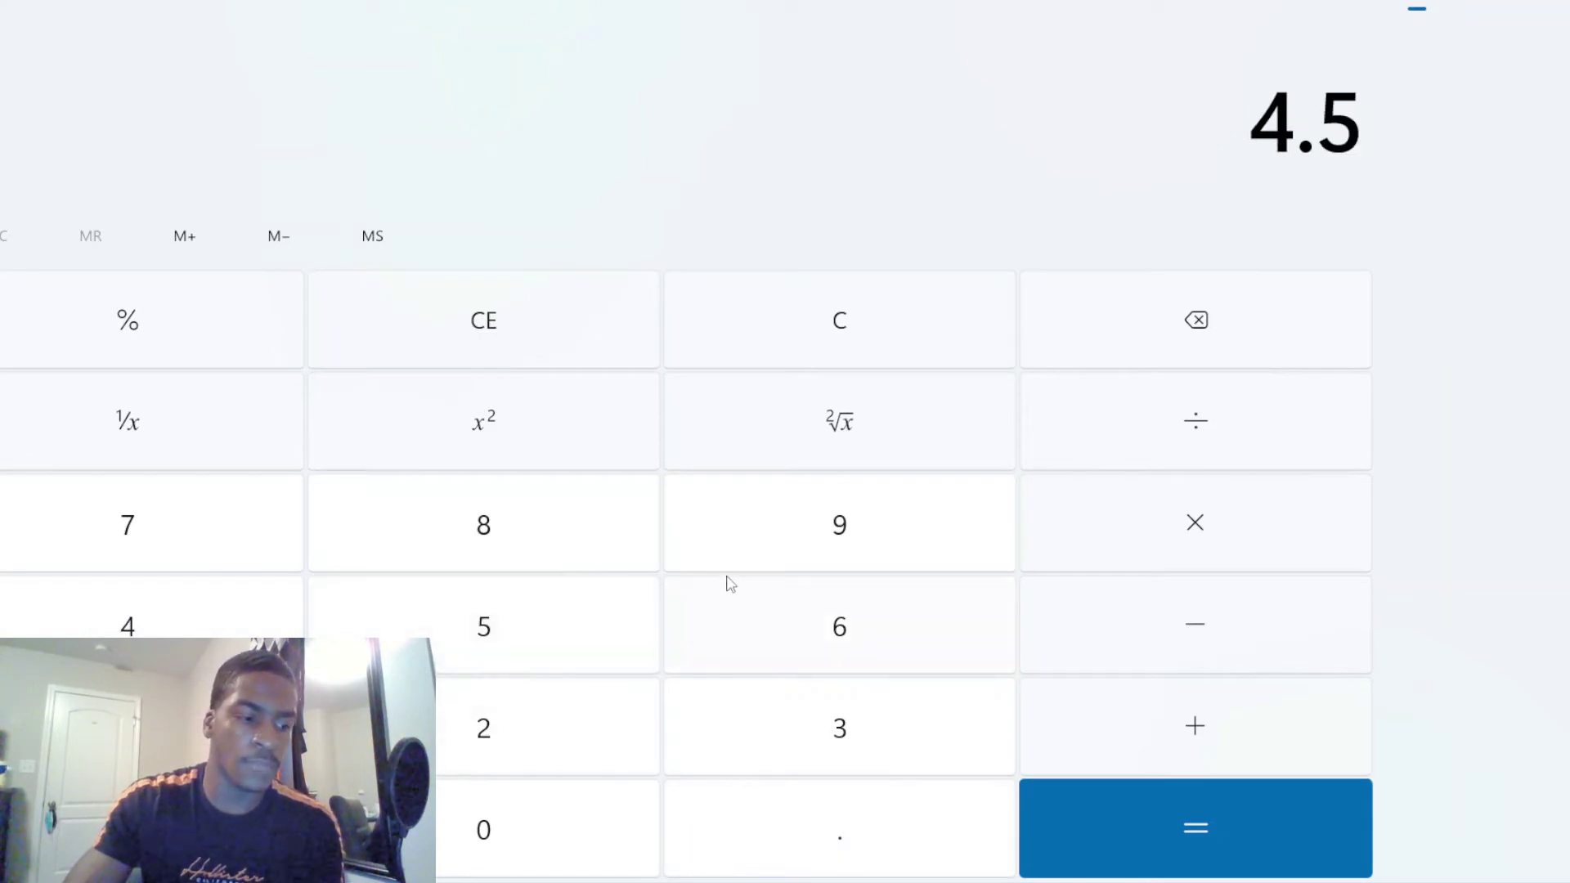
left_click(773, 556)
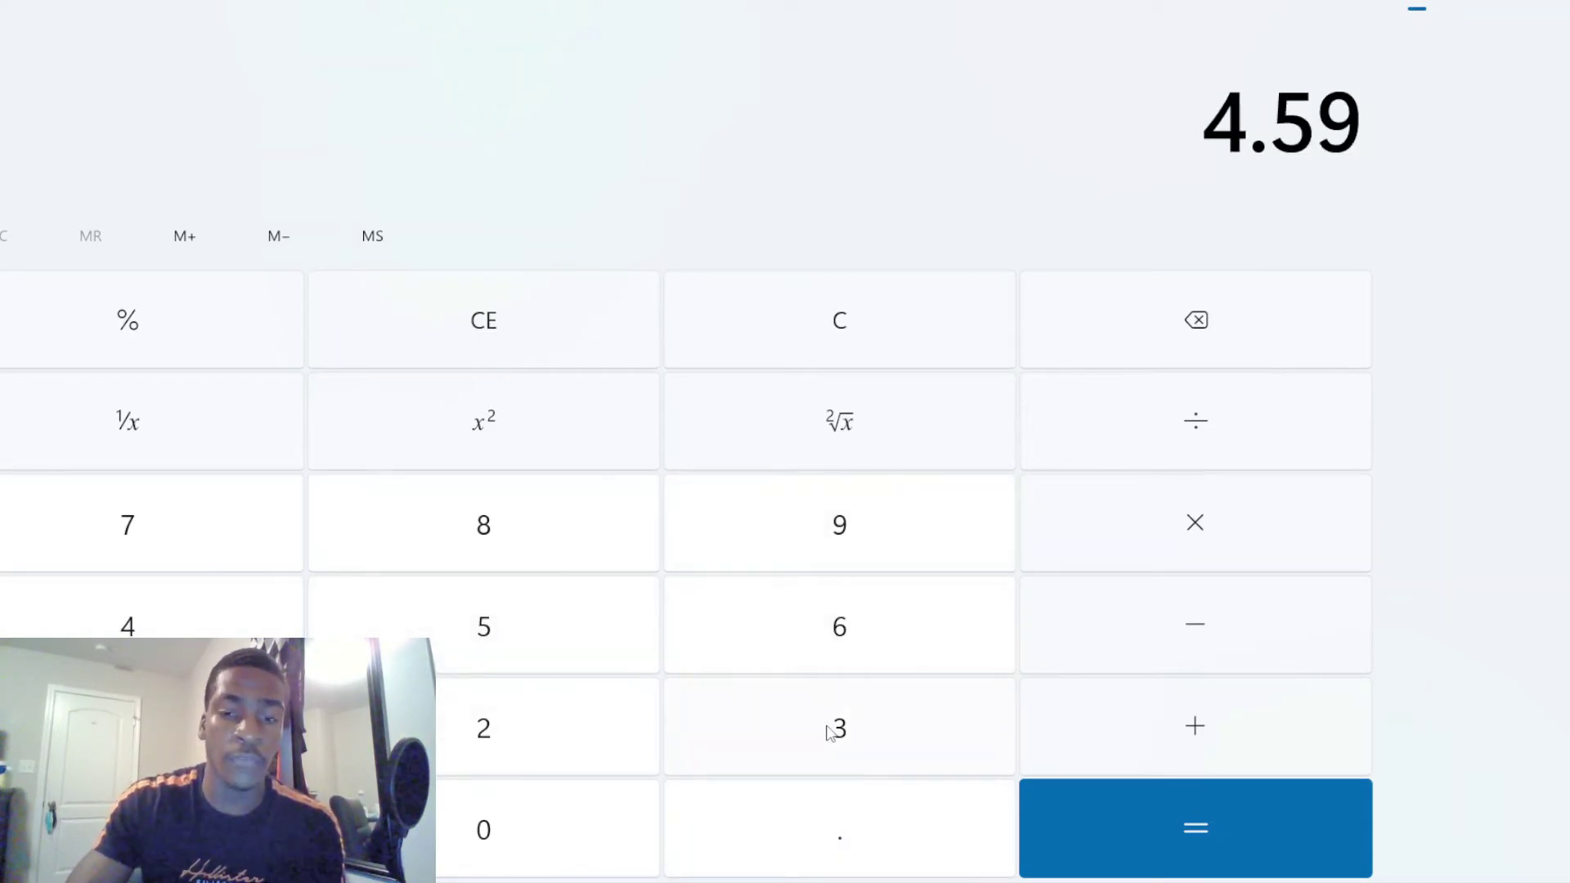
left_click(830, 730)
left_click(857, 647)
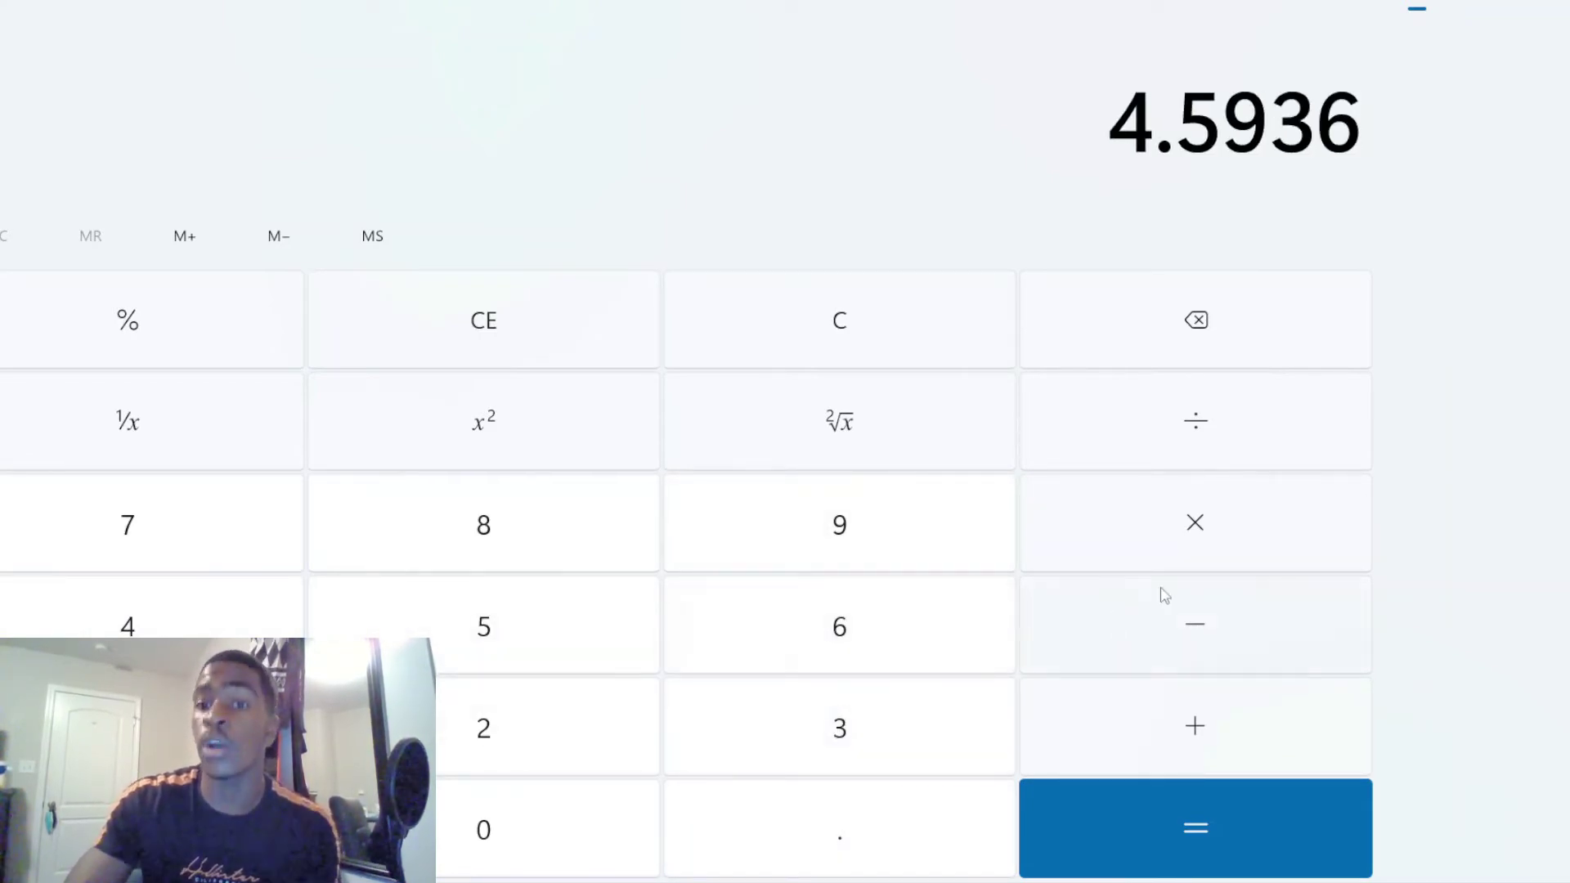
left_click(1116, 549)
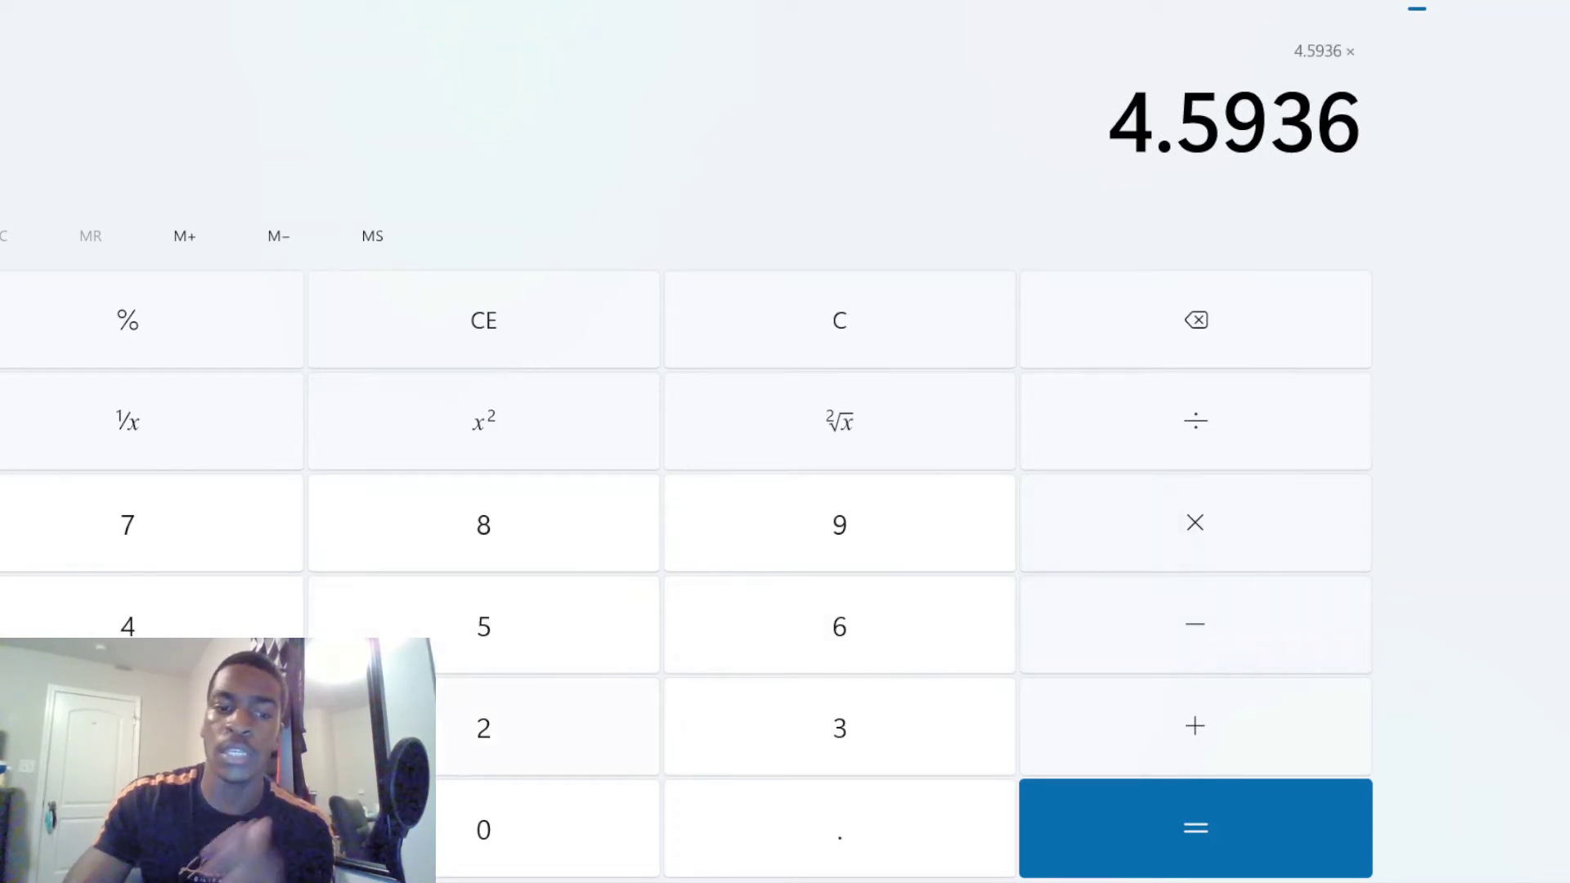
left_click(205, 728)
left_click(1092, 809)
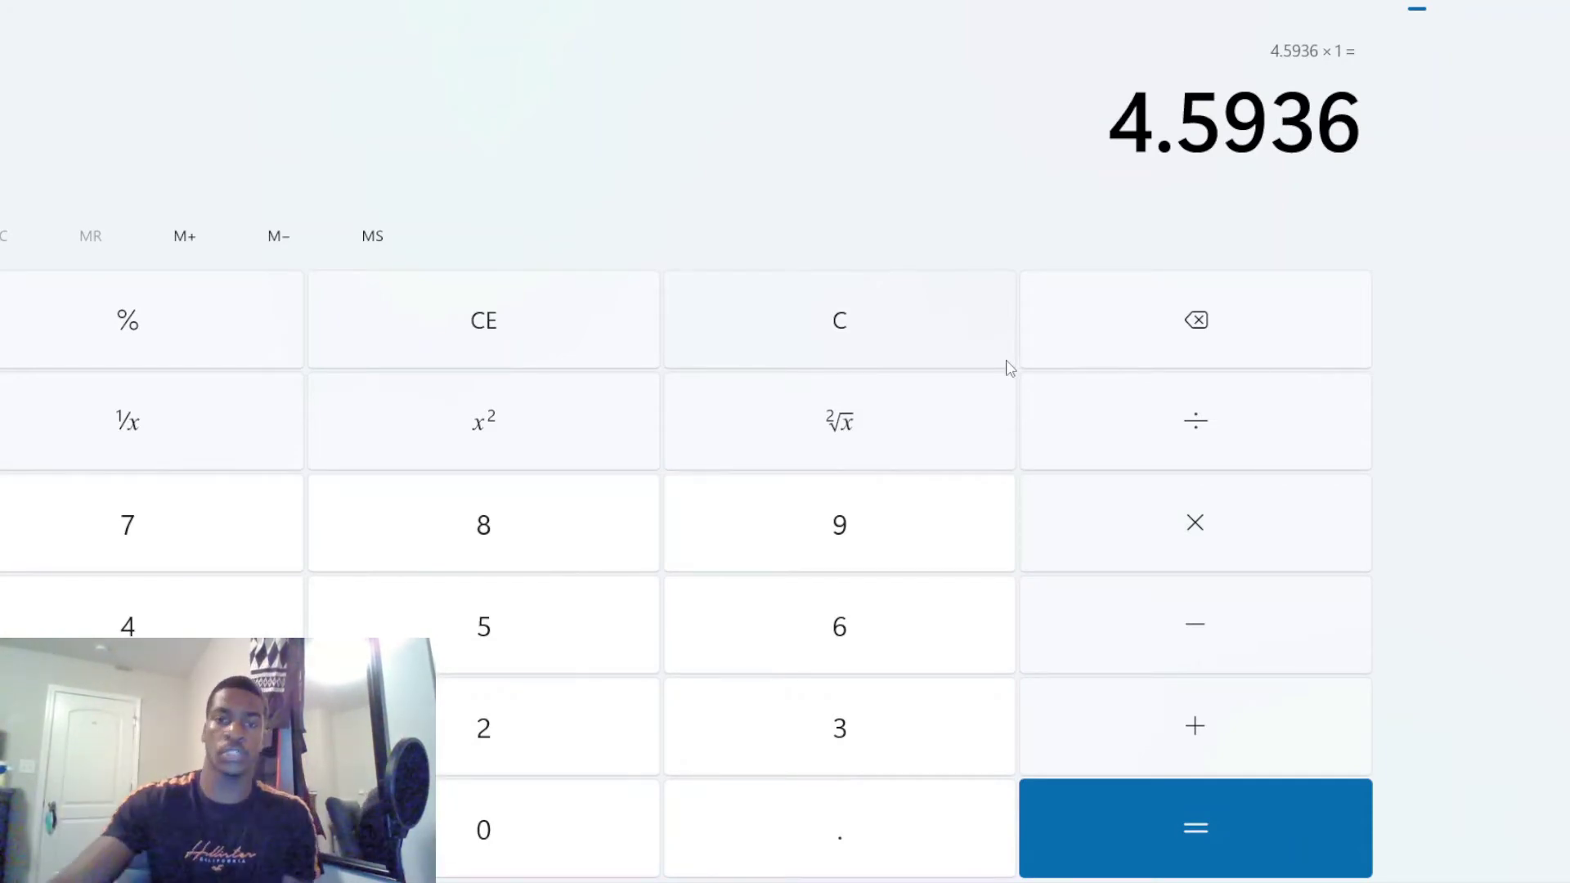
Step: Clear the previous calculation and multiply 0.026 by 61
left_click(955, 366)
left_click(816, 821)
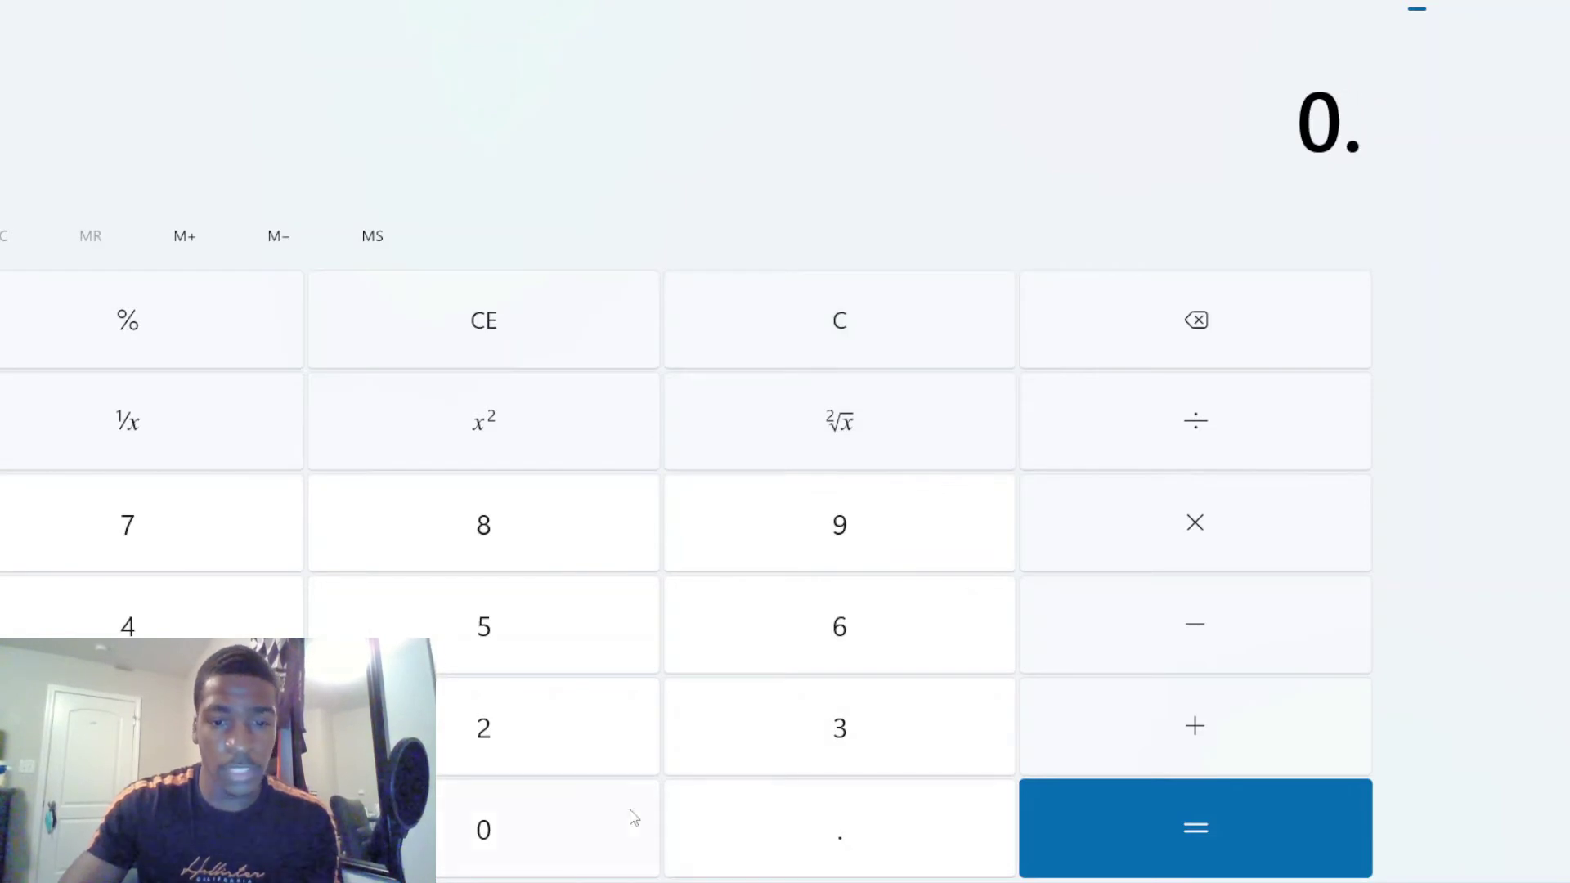
left_click(560, 826)
left_click(547, 744)
left_click(827, 635)
left_click(1192, 532)
left_click(887, 623)
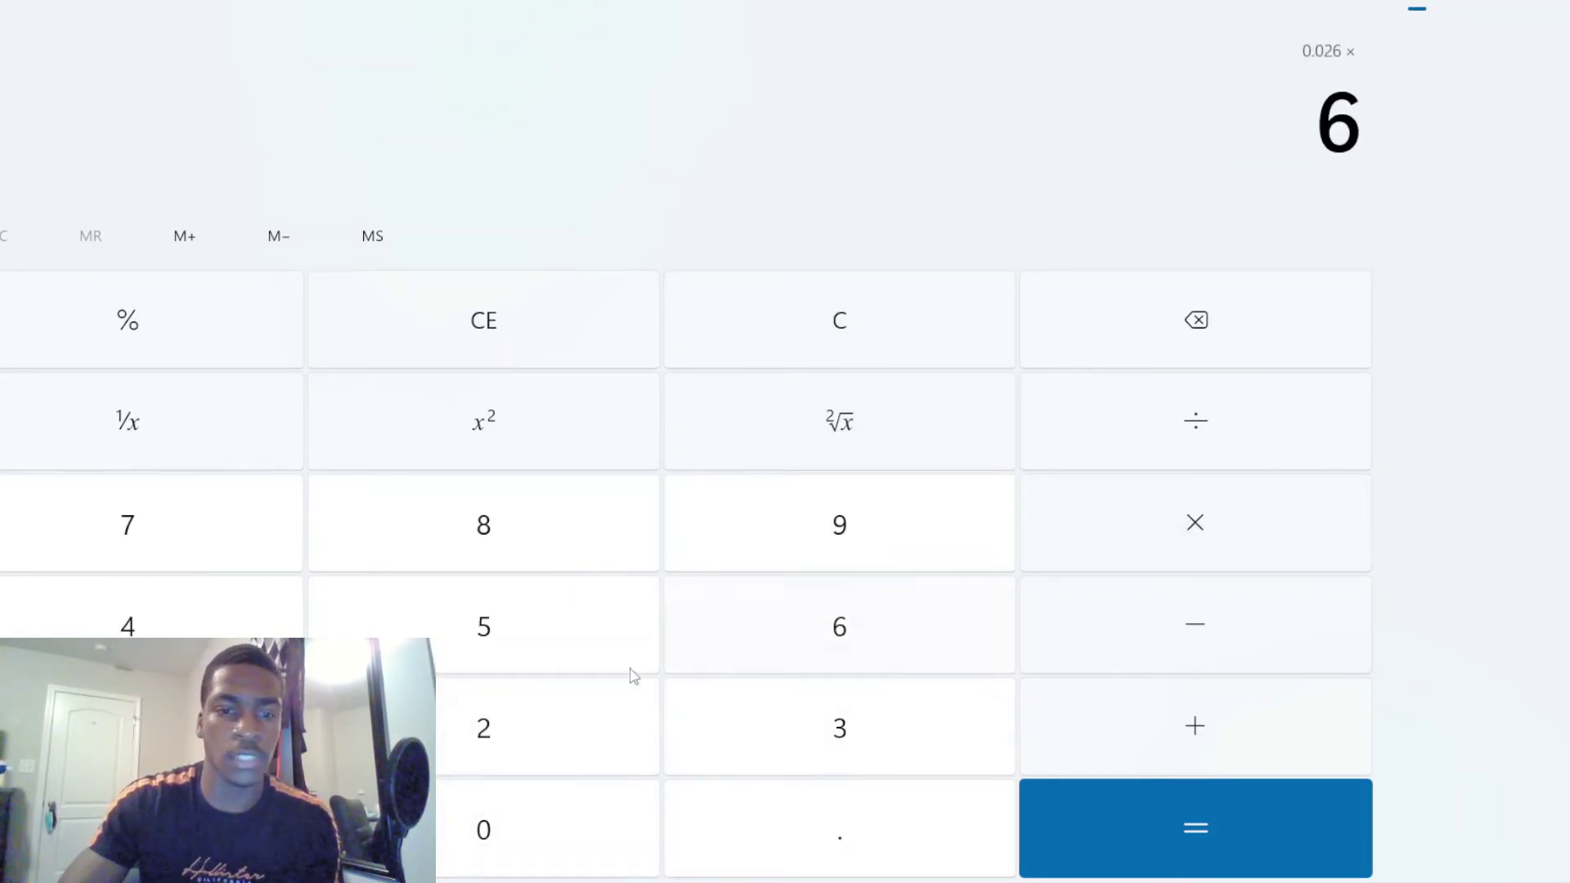
left_click(128, 728)
left_click(1155, 837)
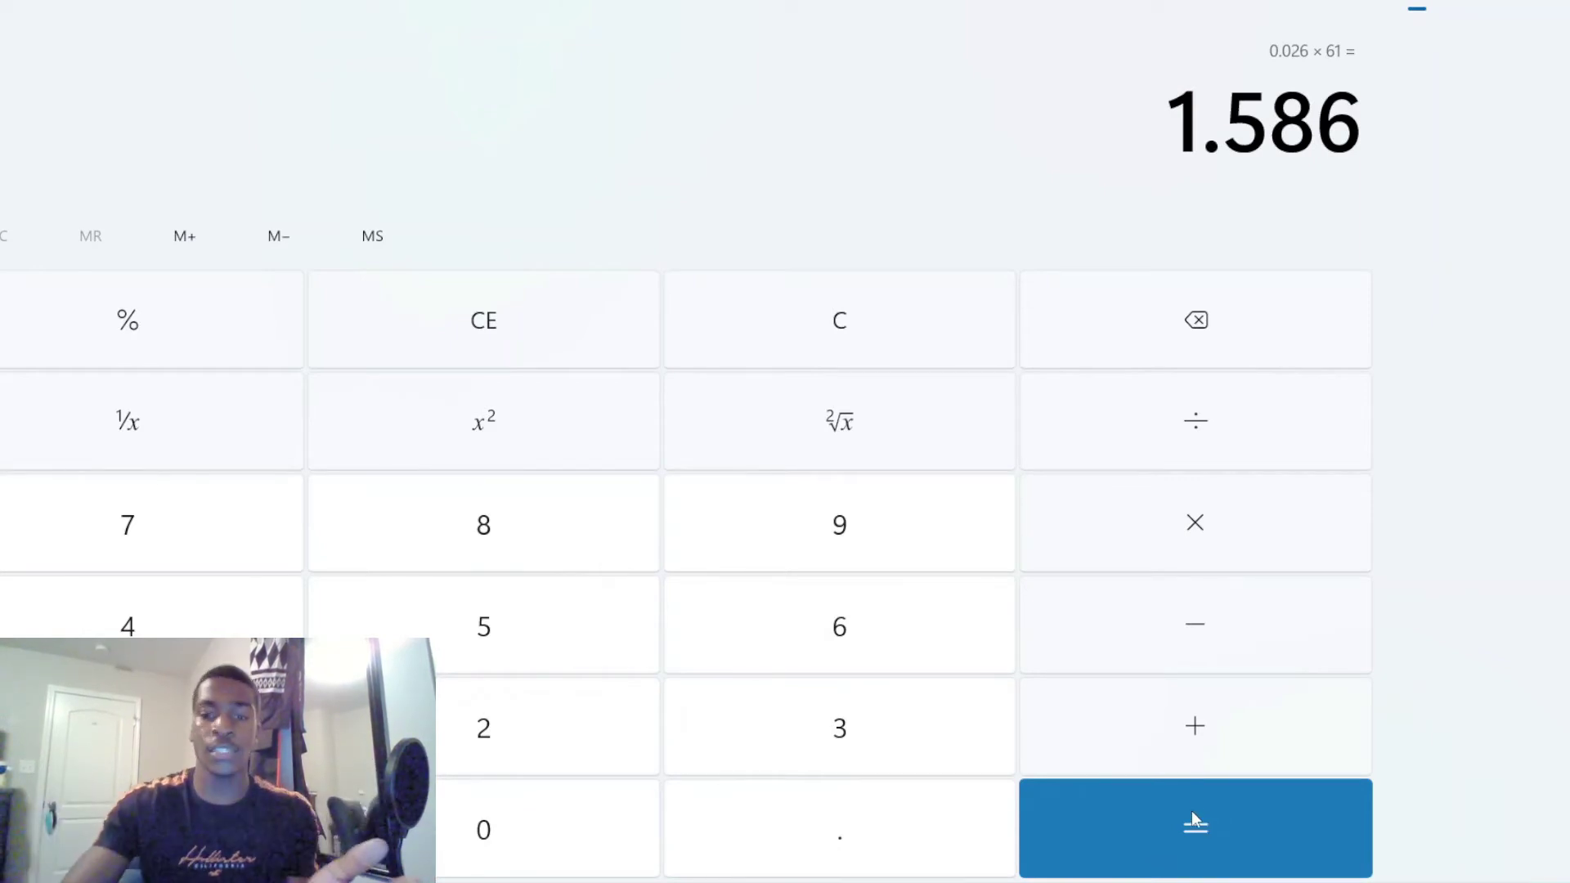
Step: Add 1 to the current product and multiply the sum by 10000
left_click(1193, 744)
left_click(127, 728)
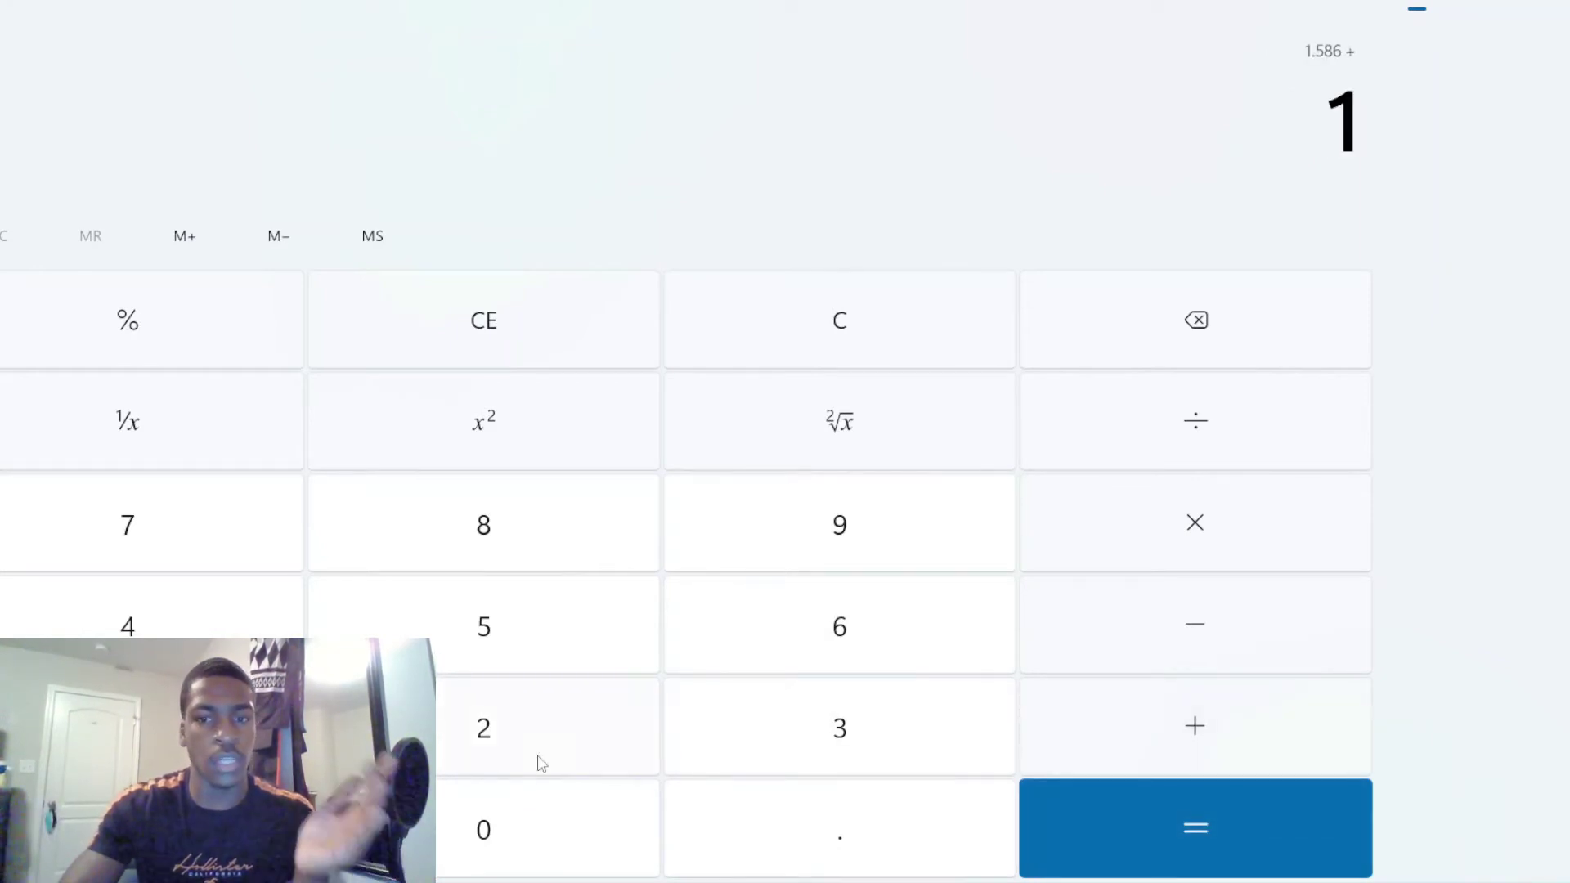
left_click(1132, 829)
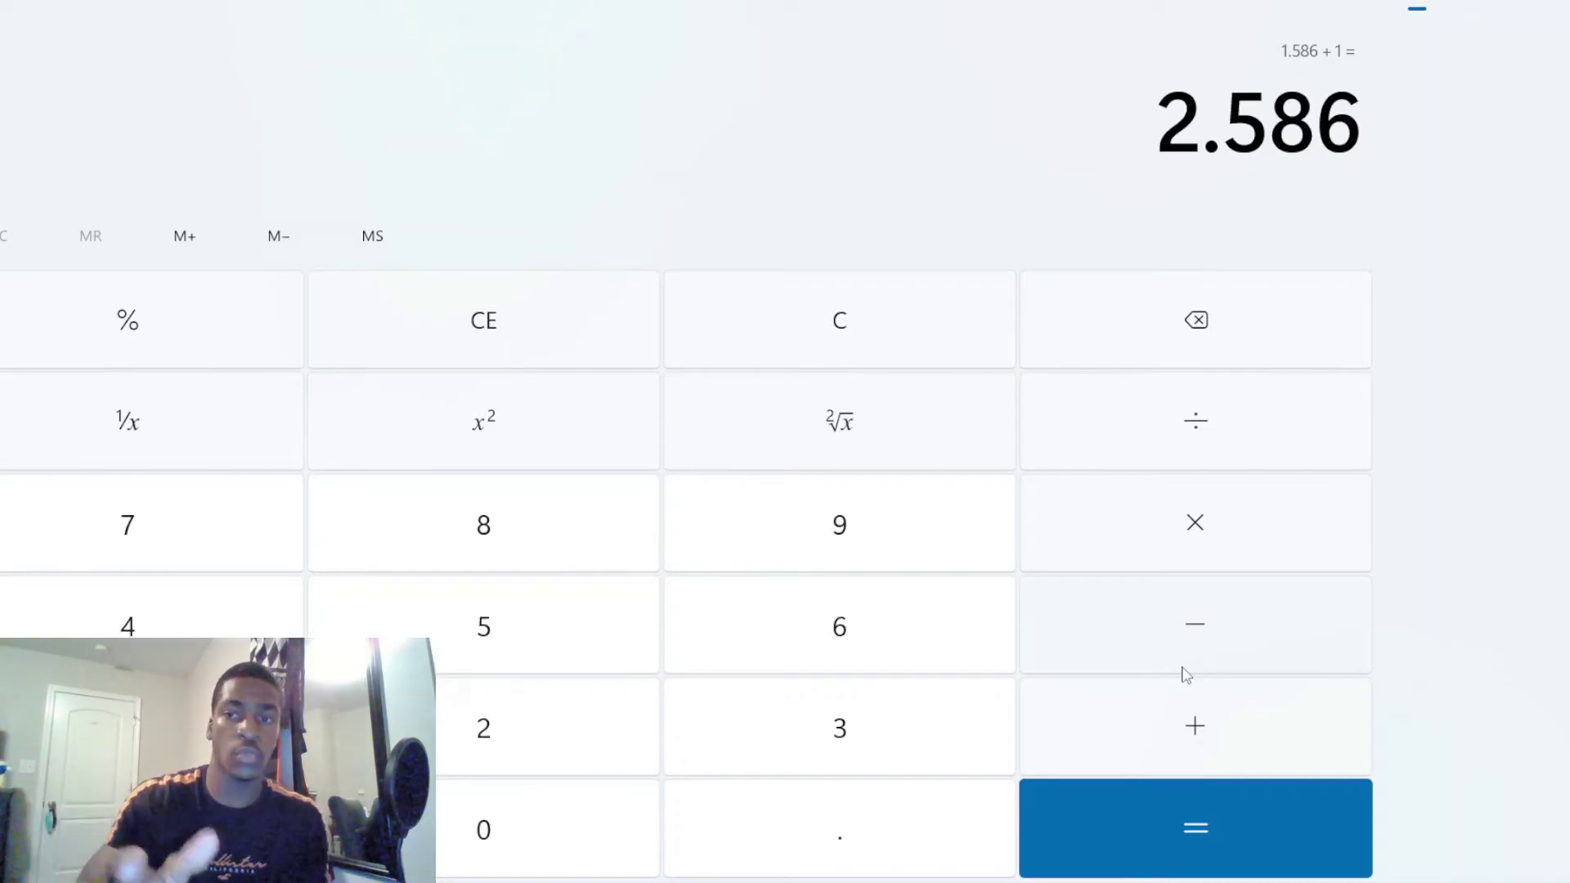
left_click(1194, 524)
type("100")
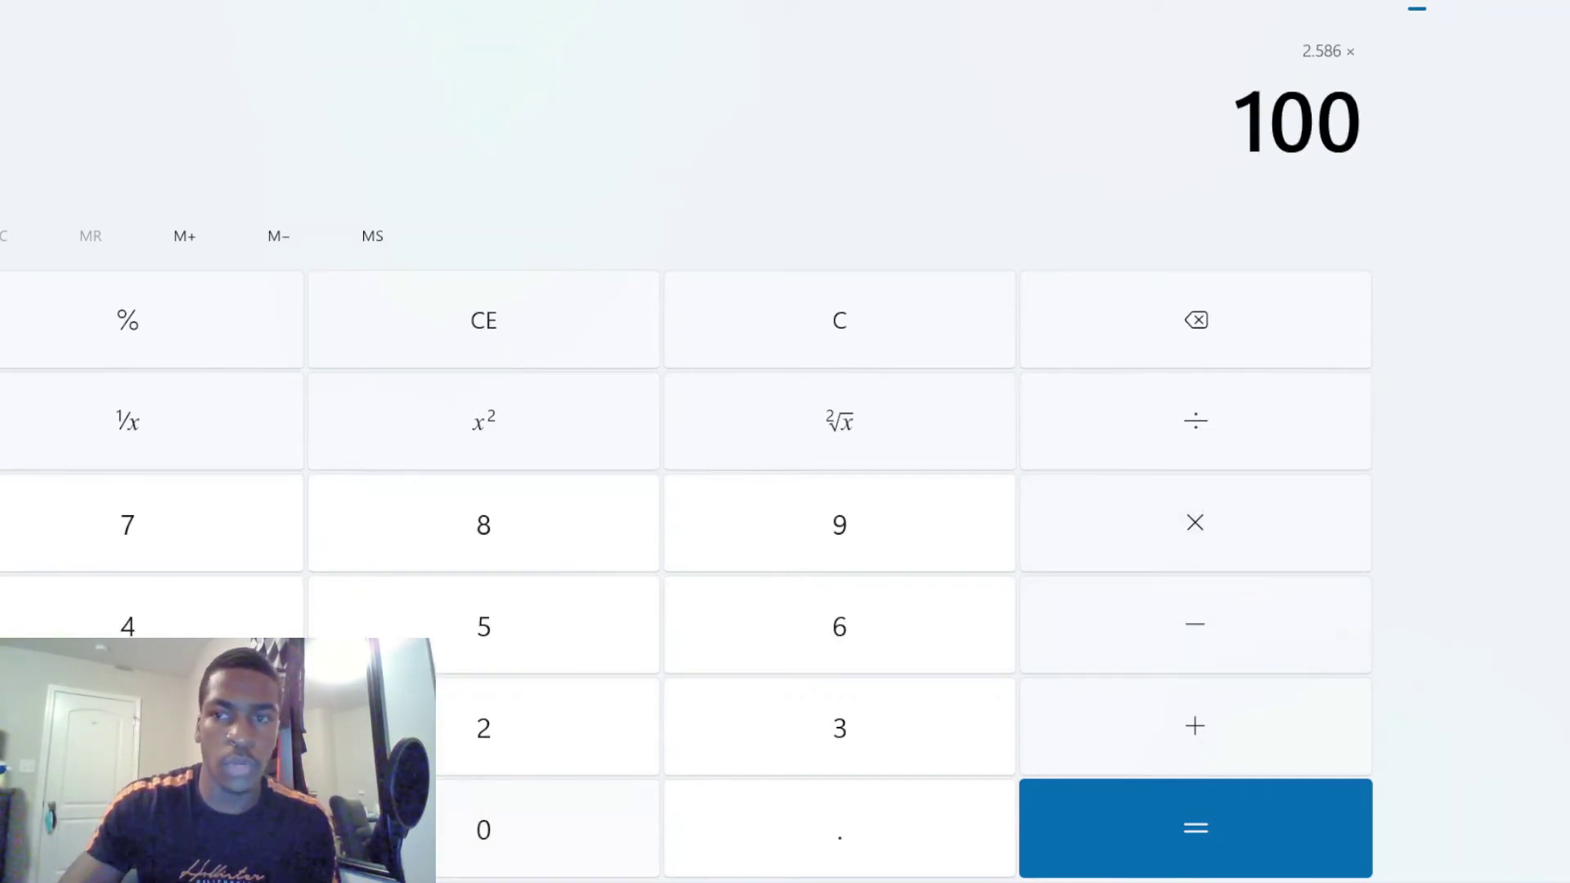
type("00")
left_click(1109, 827)
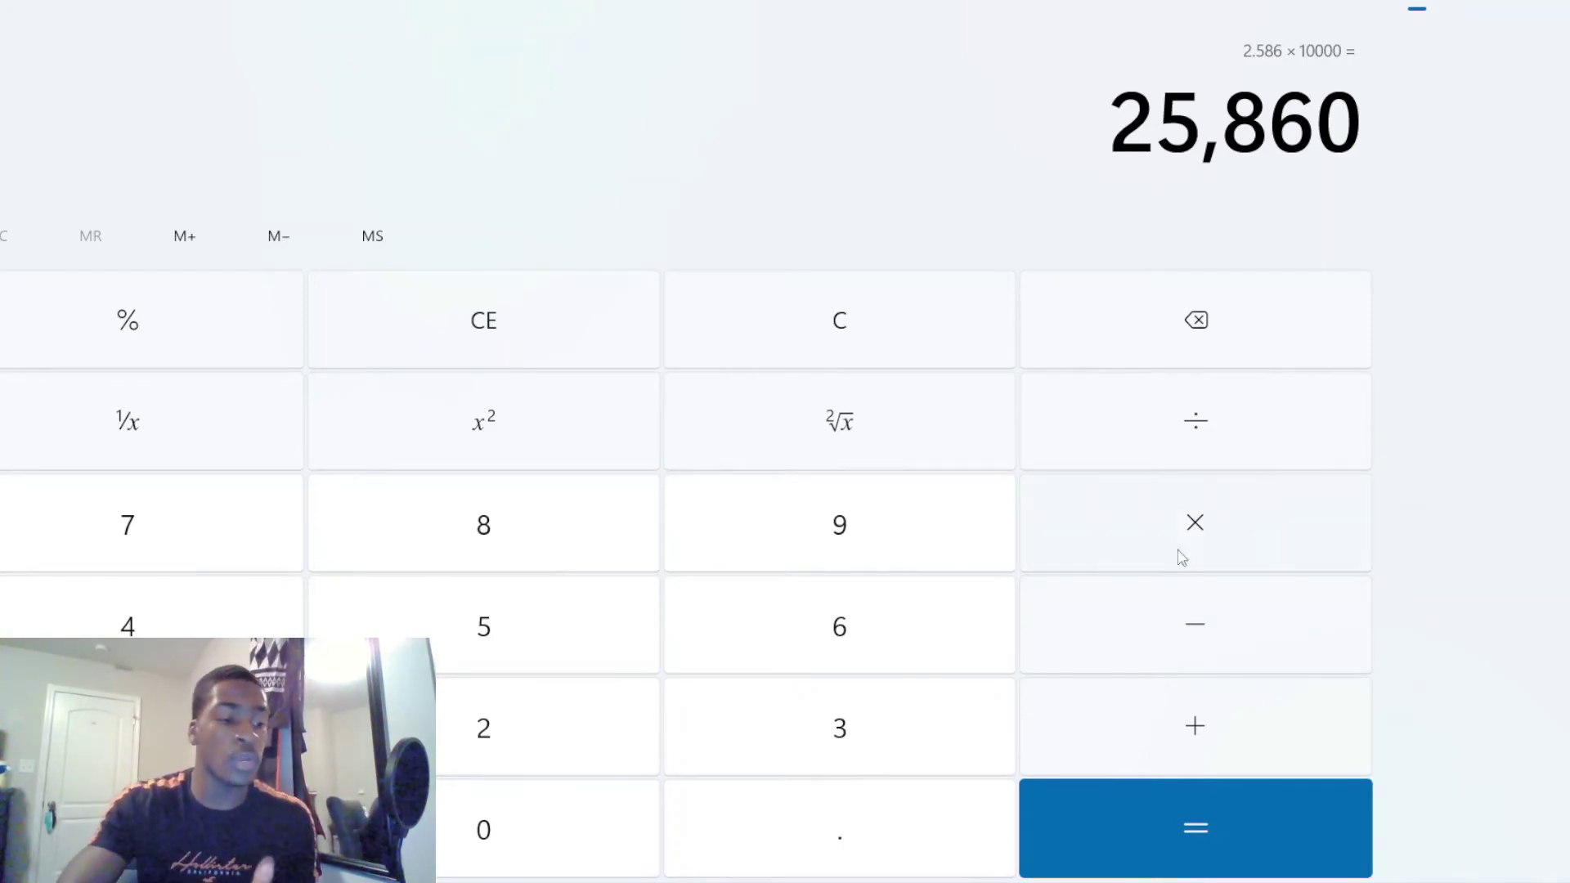
Step: Clear the previous calculation and multiply 9.7231 by 1
left_click(826, 319)
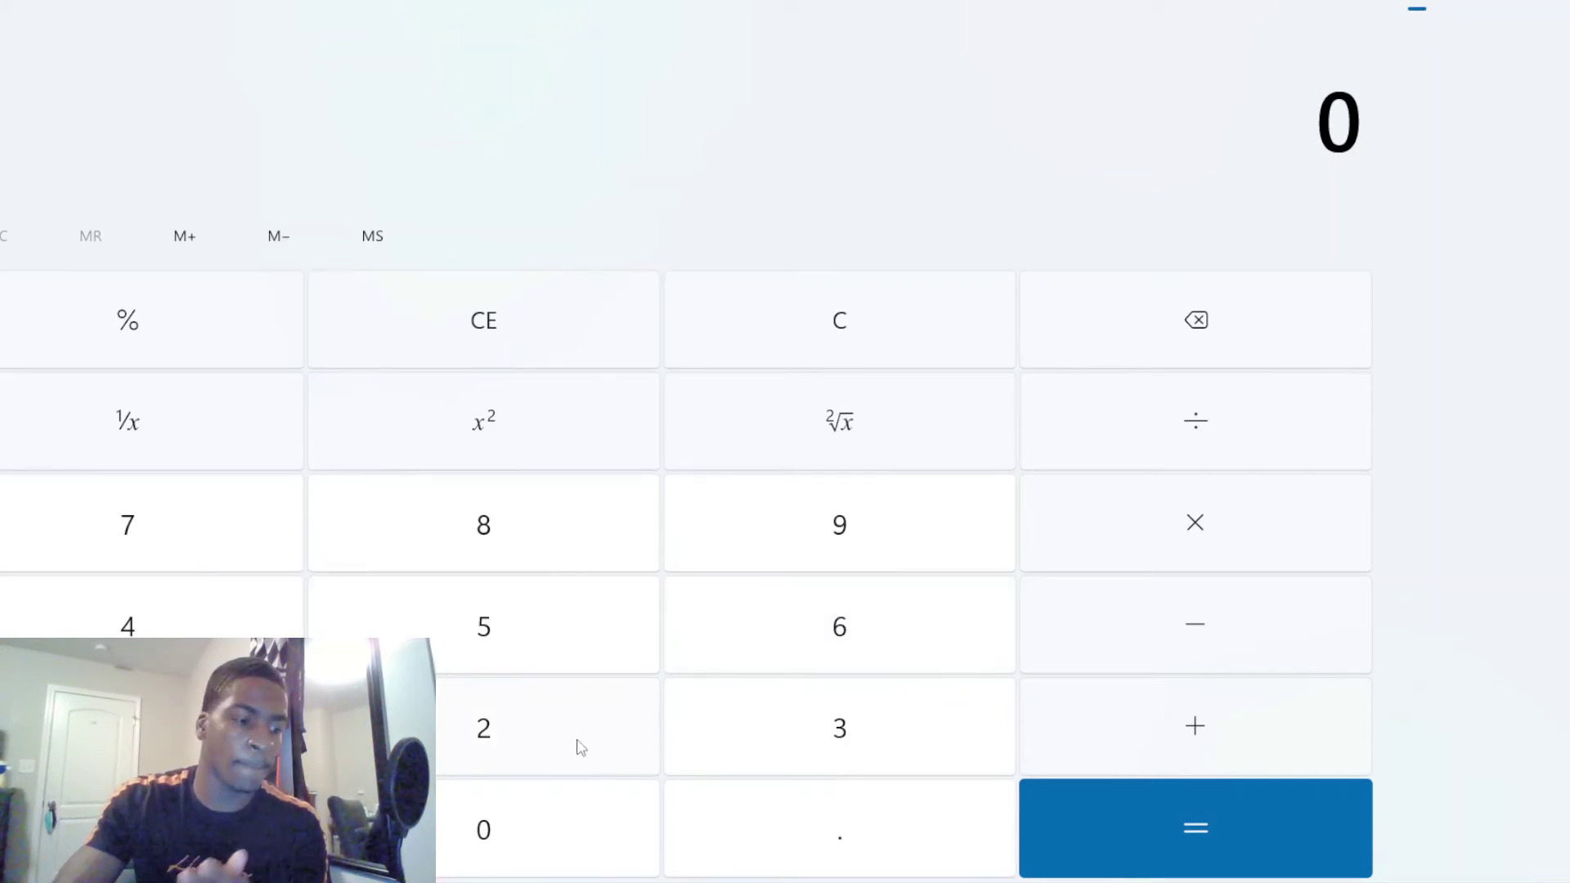
left_click(556, 724)
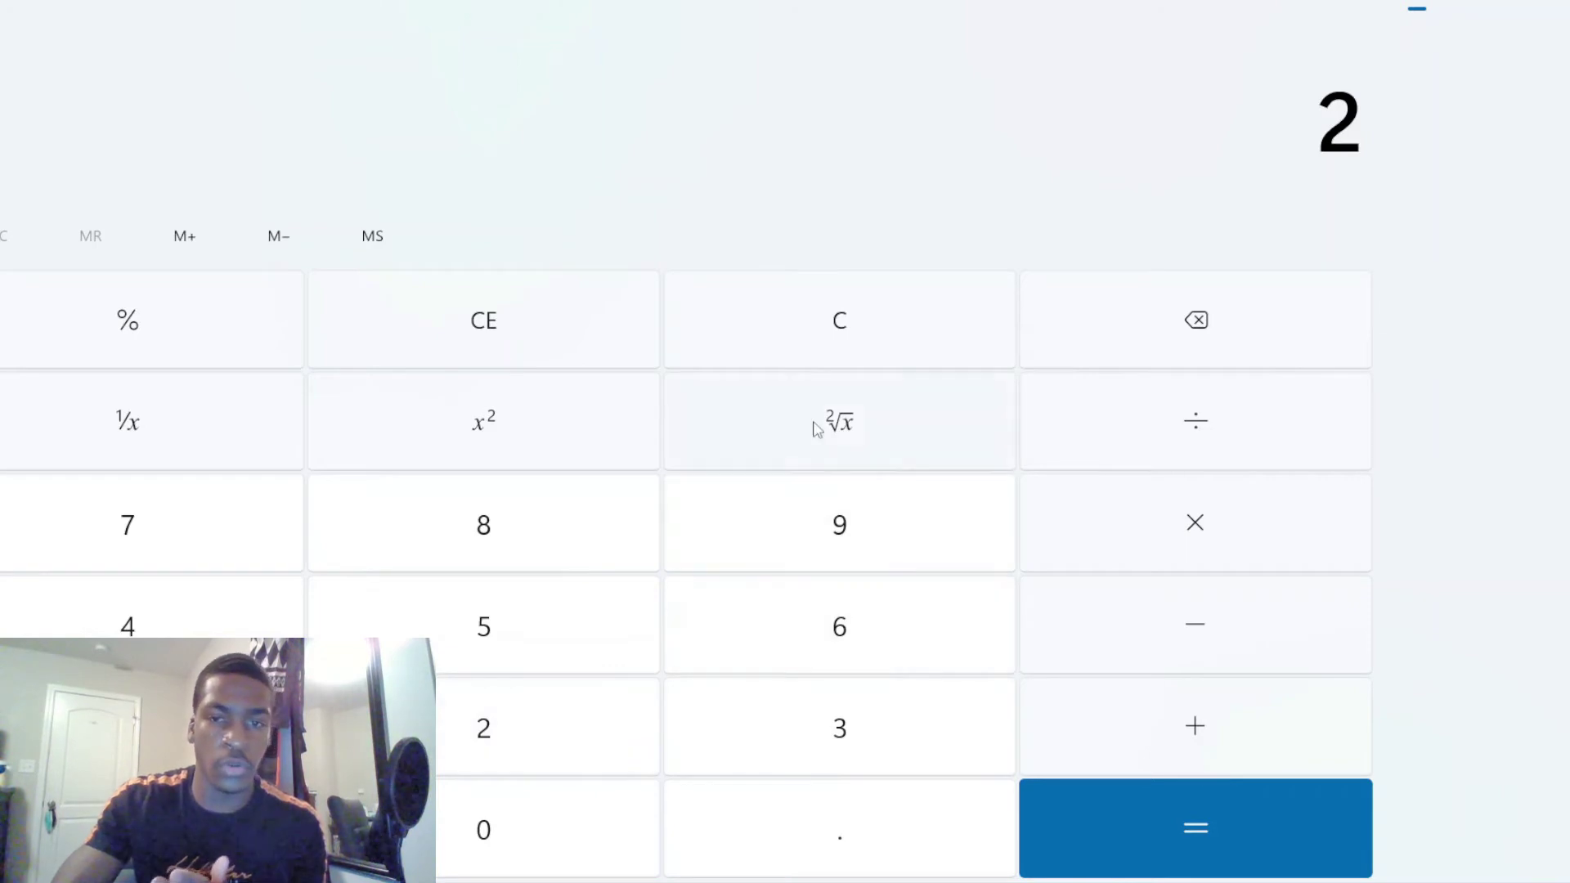
key("BackSpace")
left_click(820, 556)
left_click(840, 822)
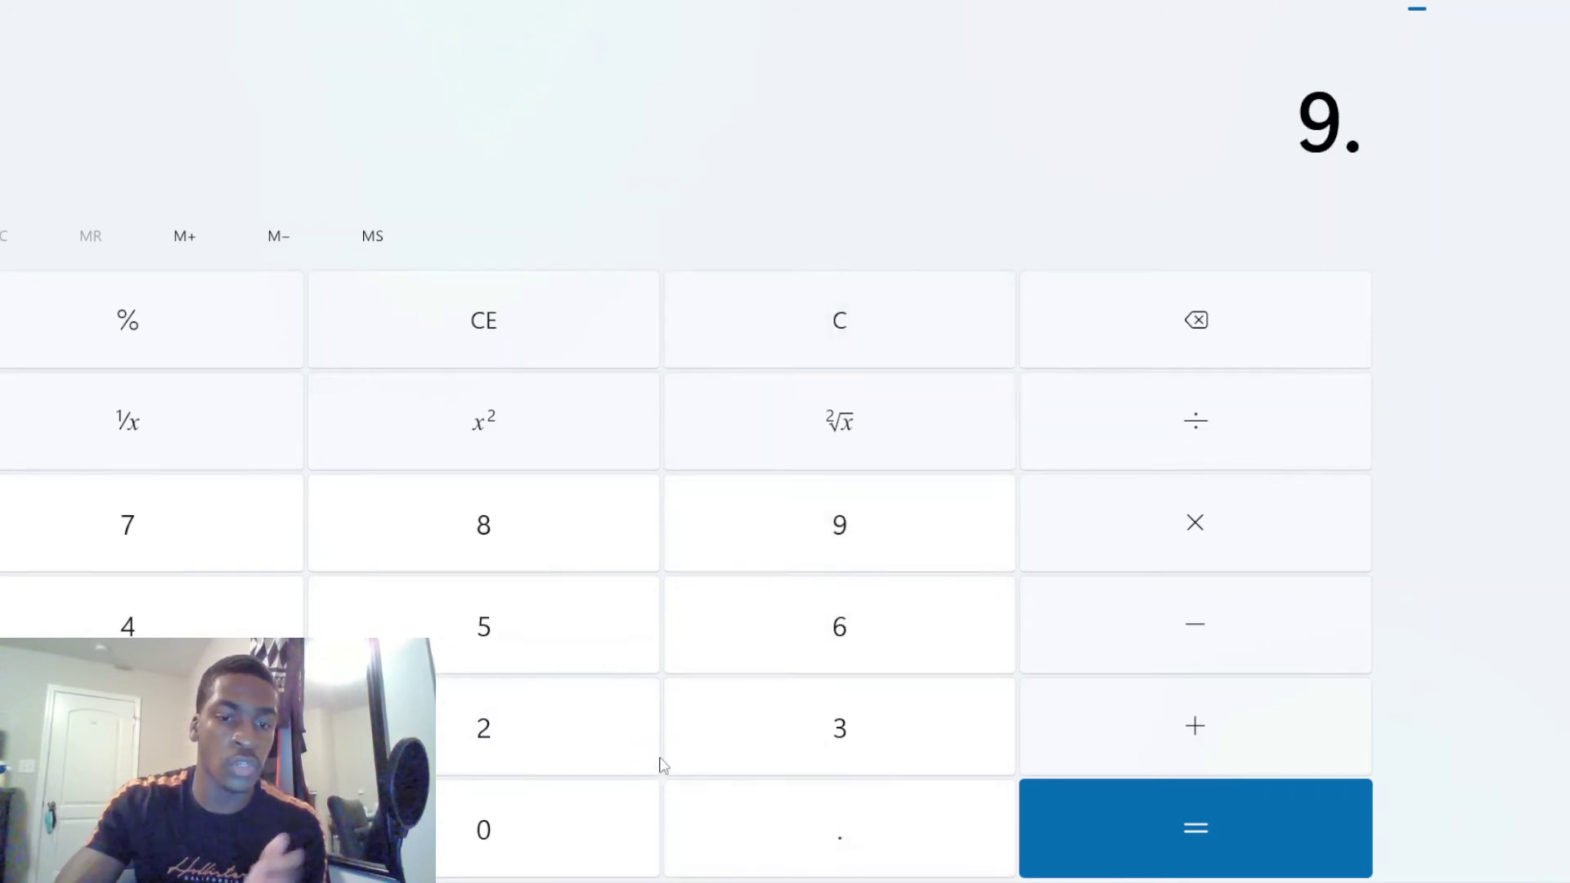
left_click(259, 543)
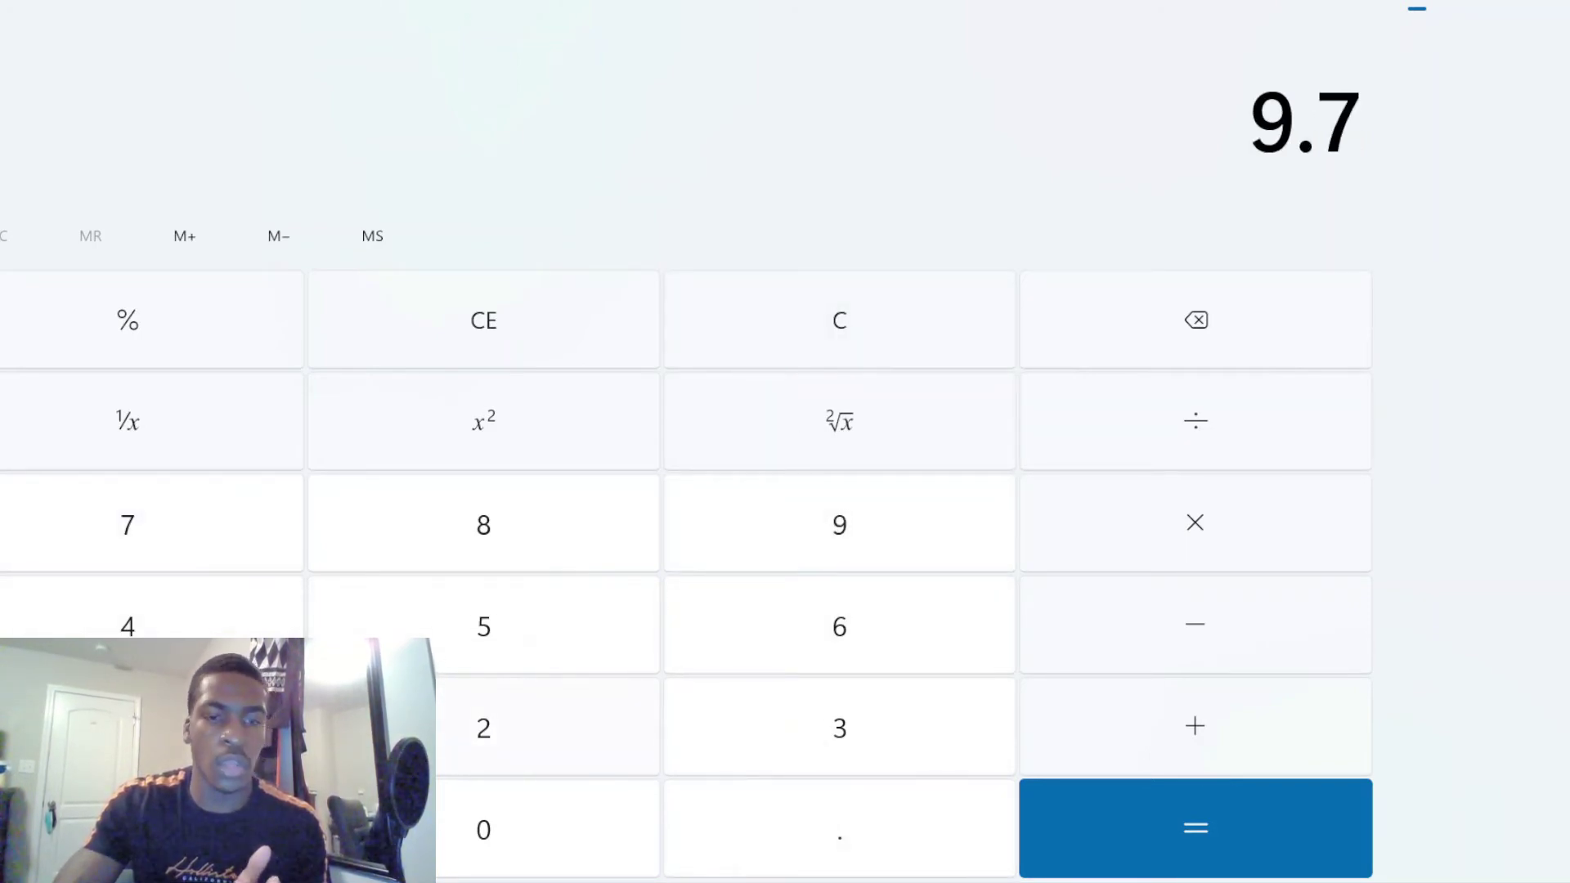
left_click(484, 723)
left_click(785, 720)
left_click(205, 724)
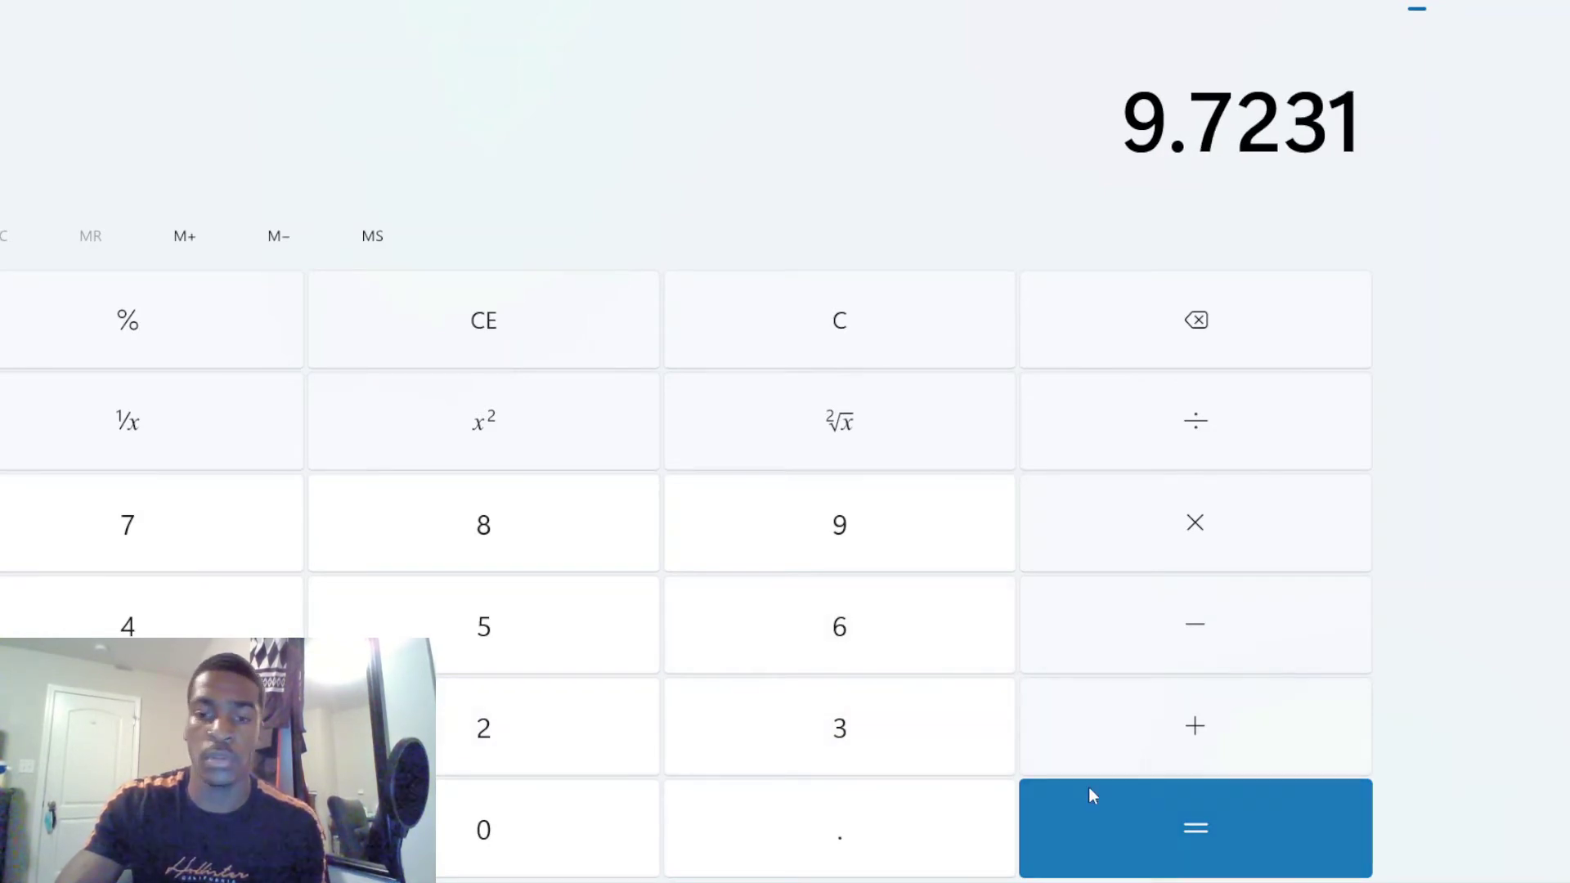
left_click(1103, 546)
type("1")
left_click(1144, 818)
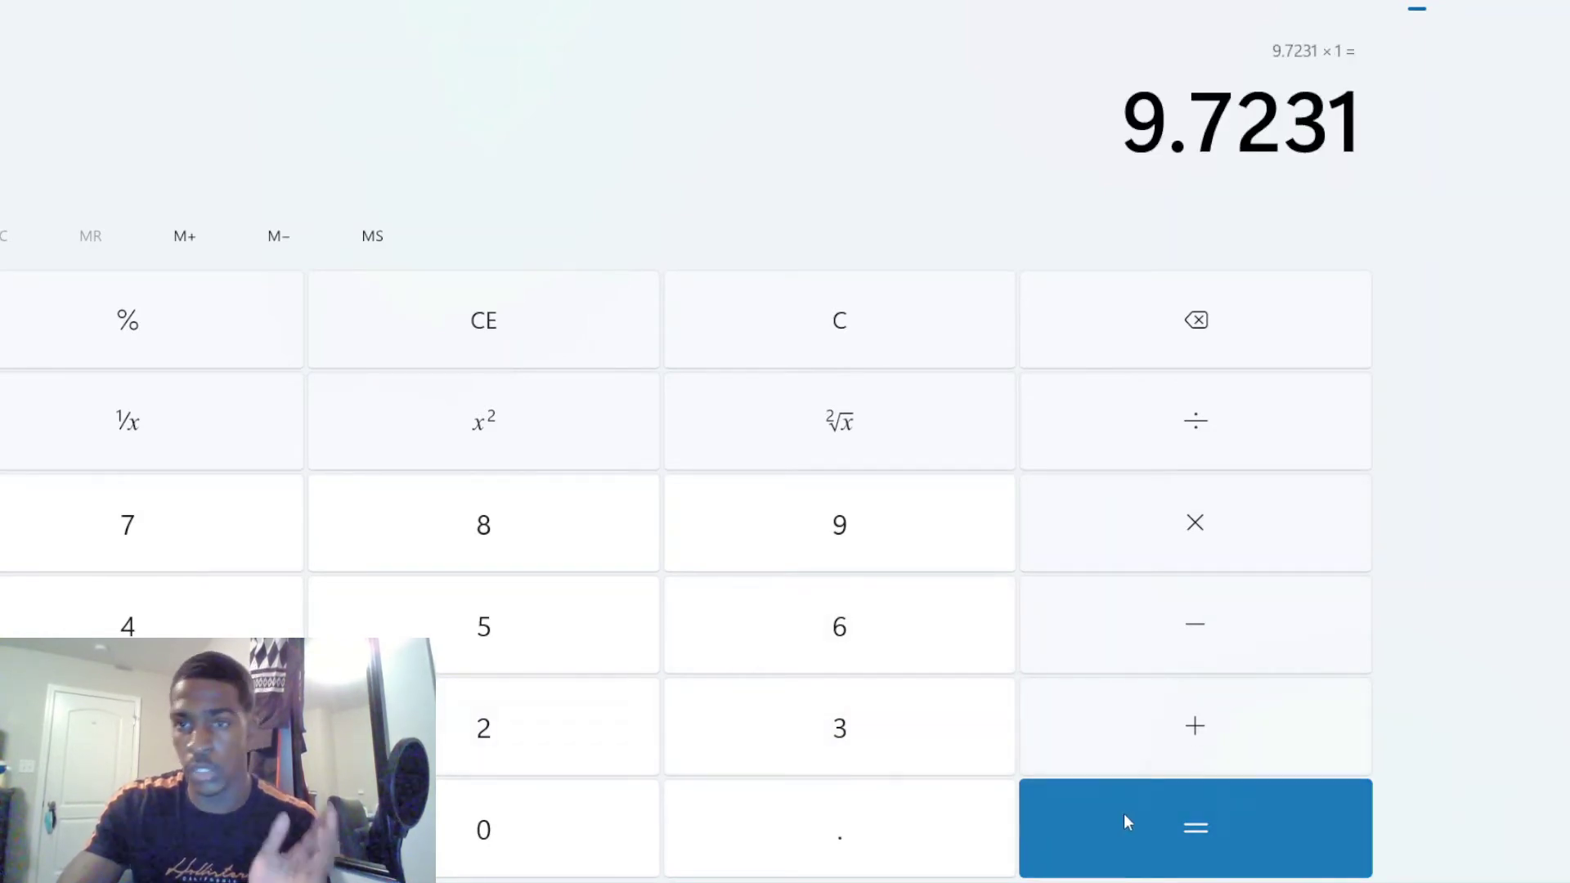
Step: Start a new calculation multiplying 0.026 by 91
left_click(755, 842)
left_click(454, 830)
left_click(596, 701)
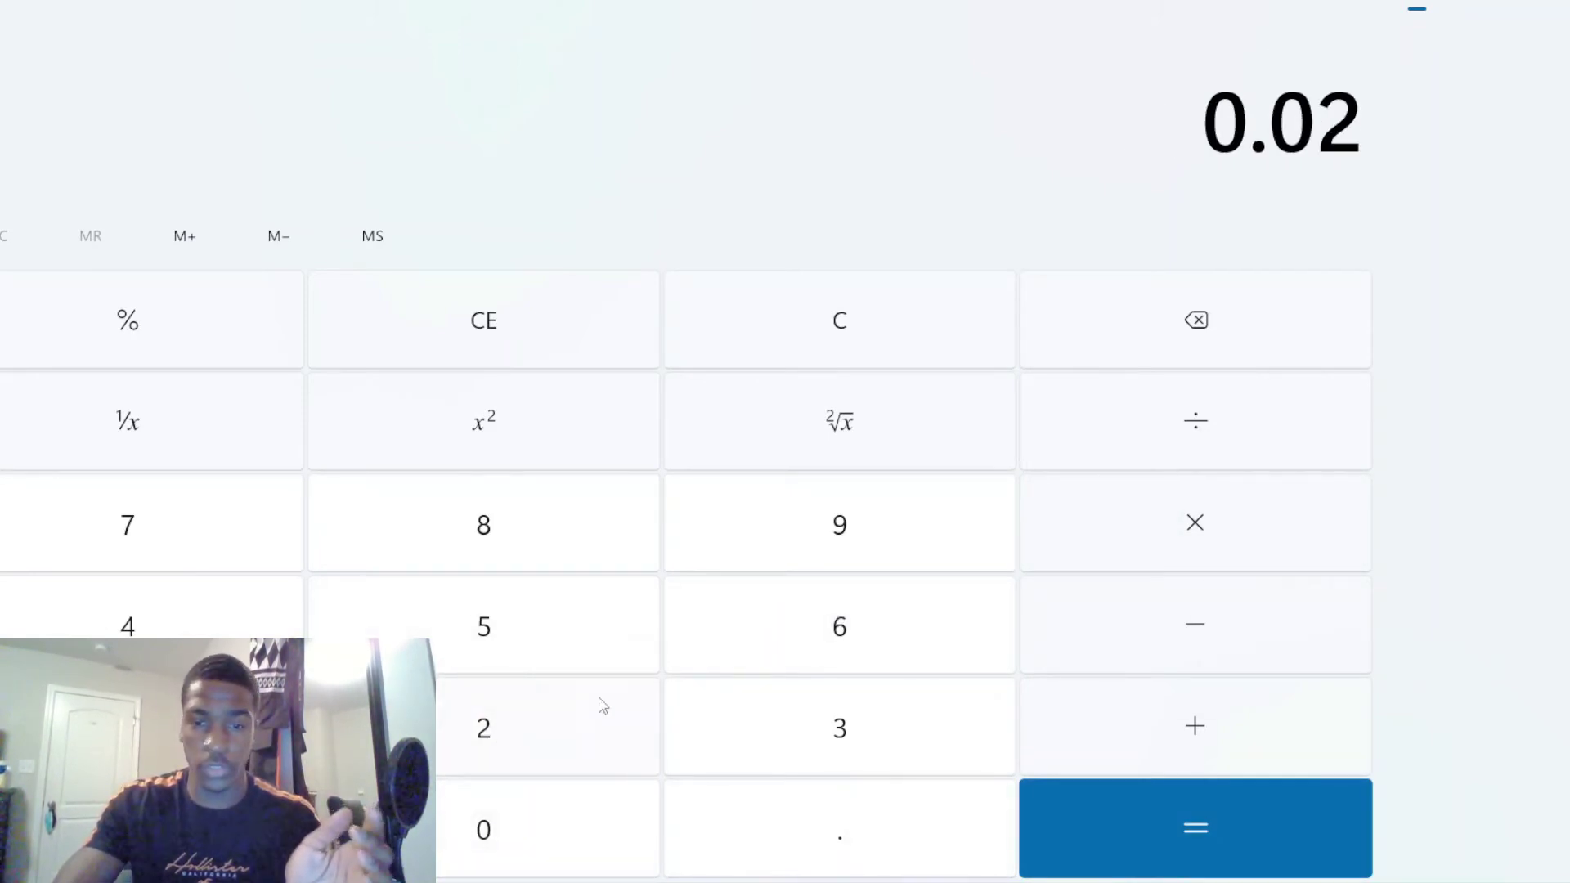
left_click(822, 629)
left_click(1183, 544)
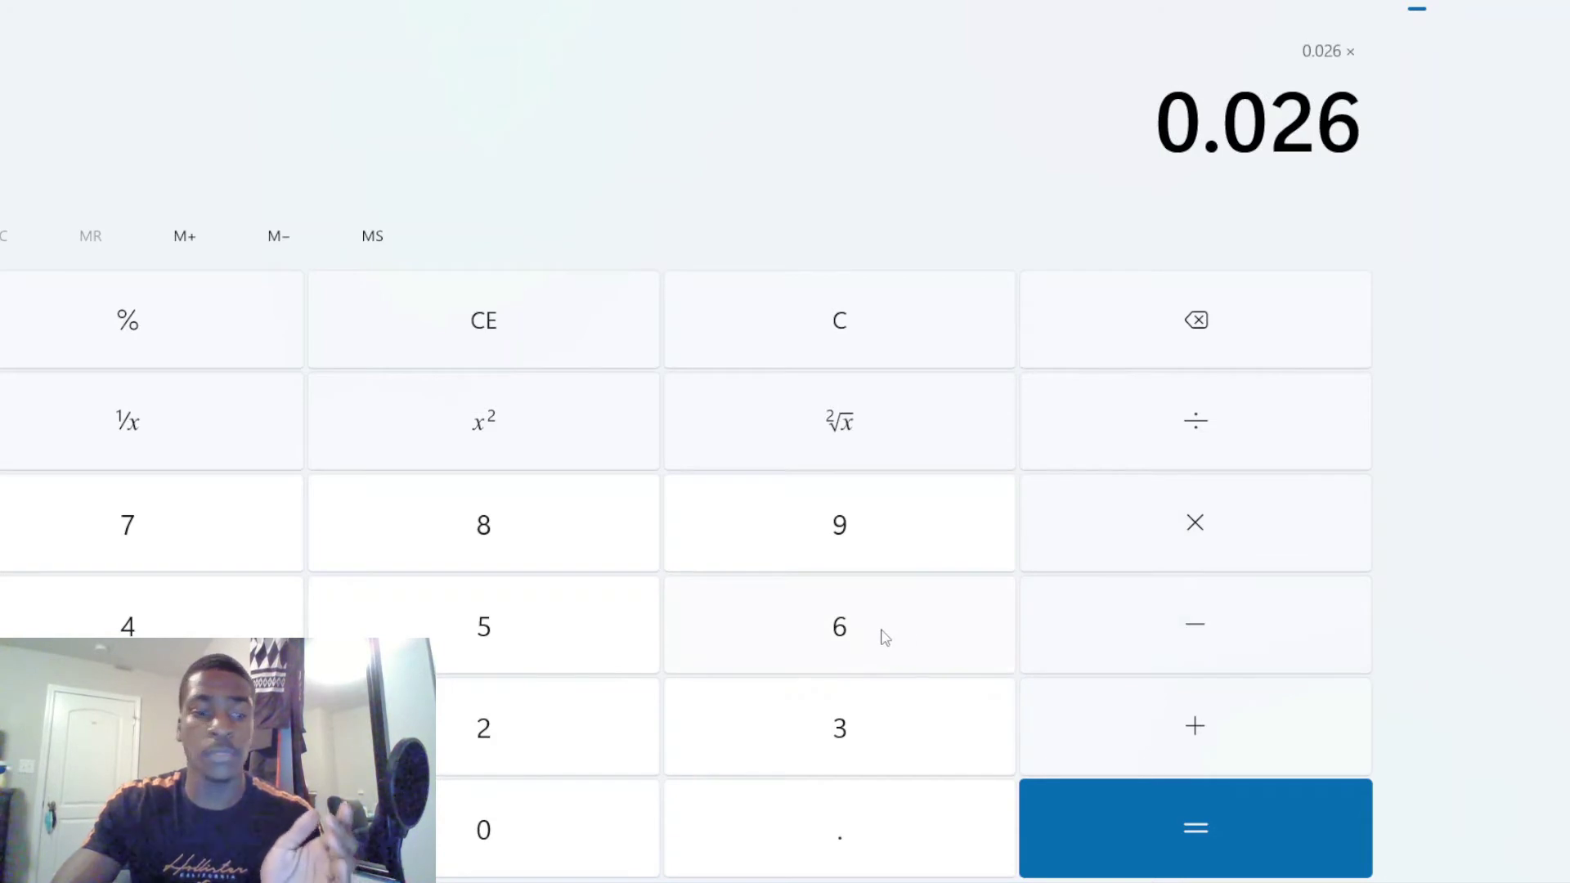
left_click(850, 547)
left_click(127, 728)
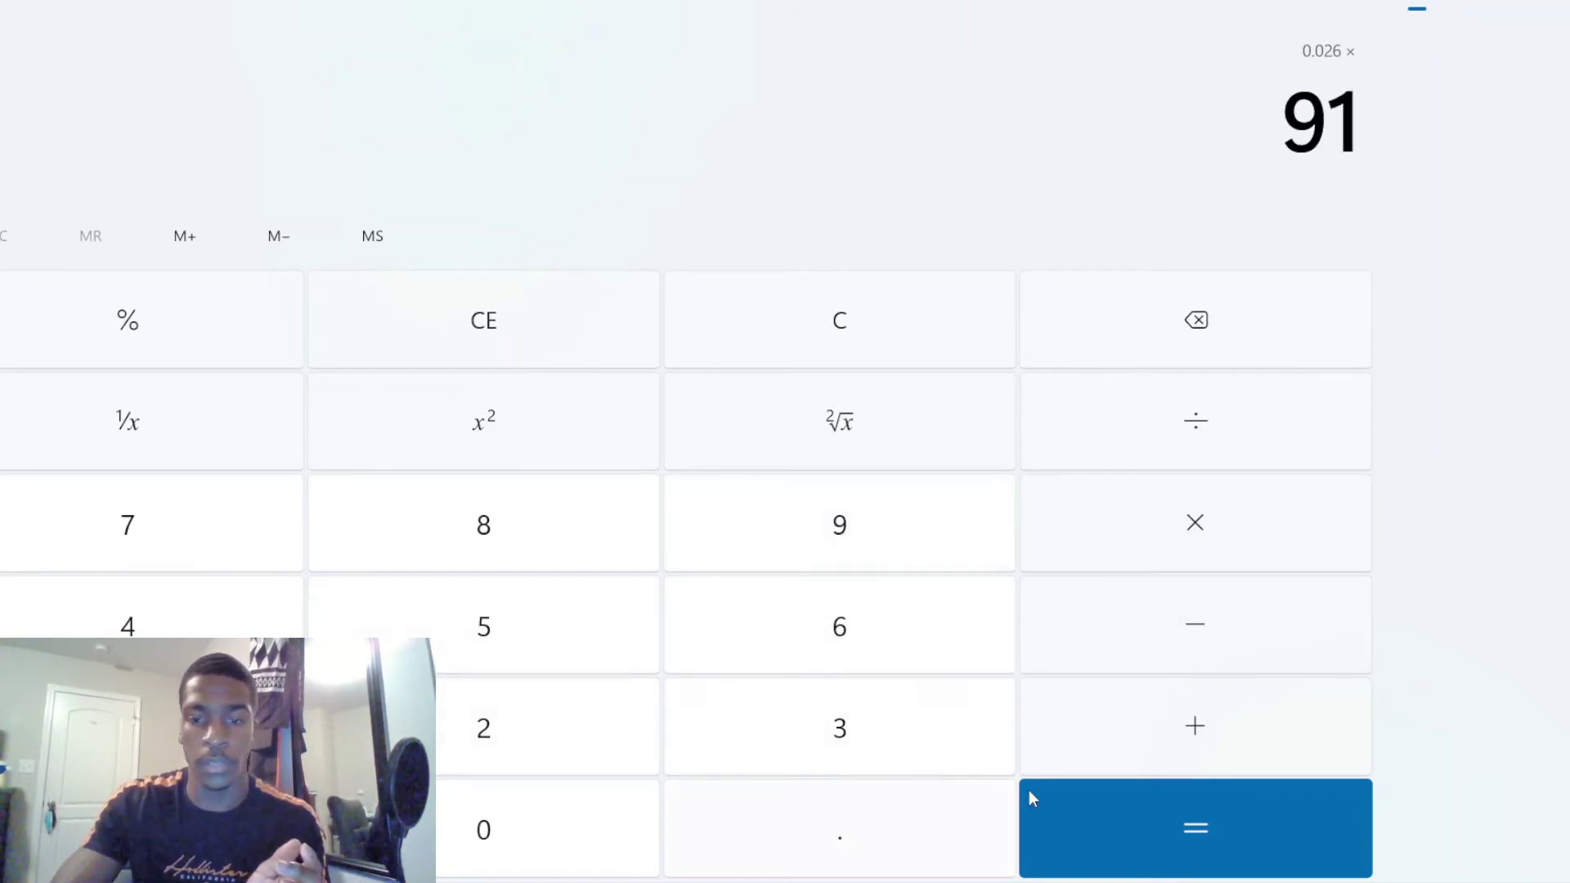
left_click(1218, 795)
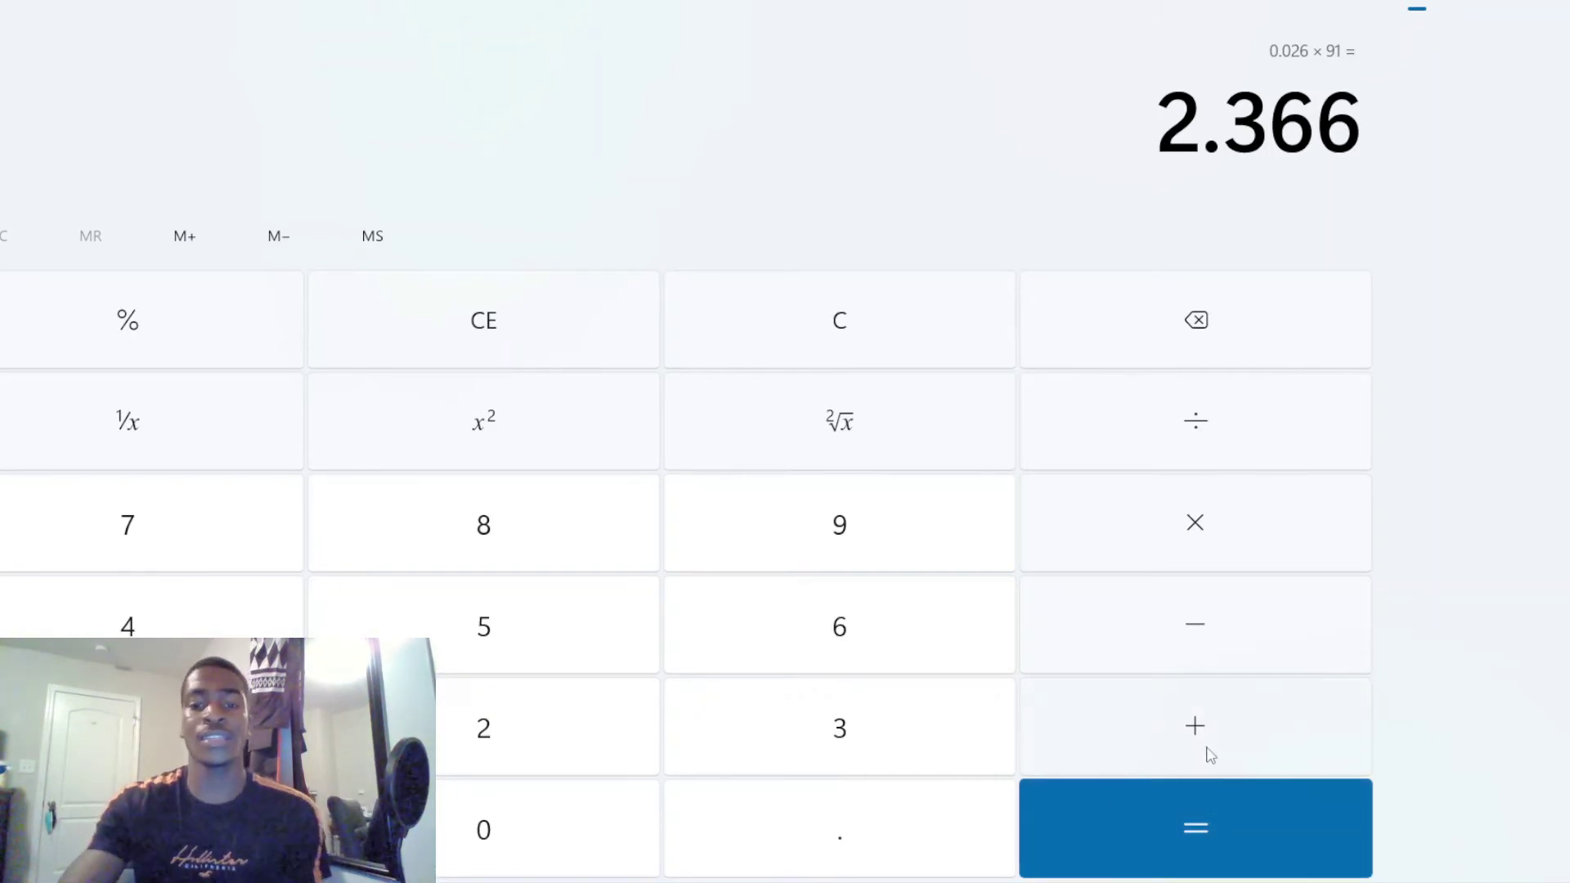
Step: Multiply the current product by 10
left_click(1175, 515)
left_click(128, 728)
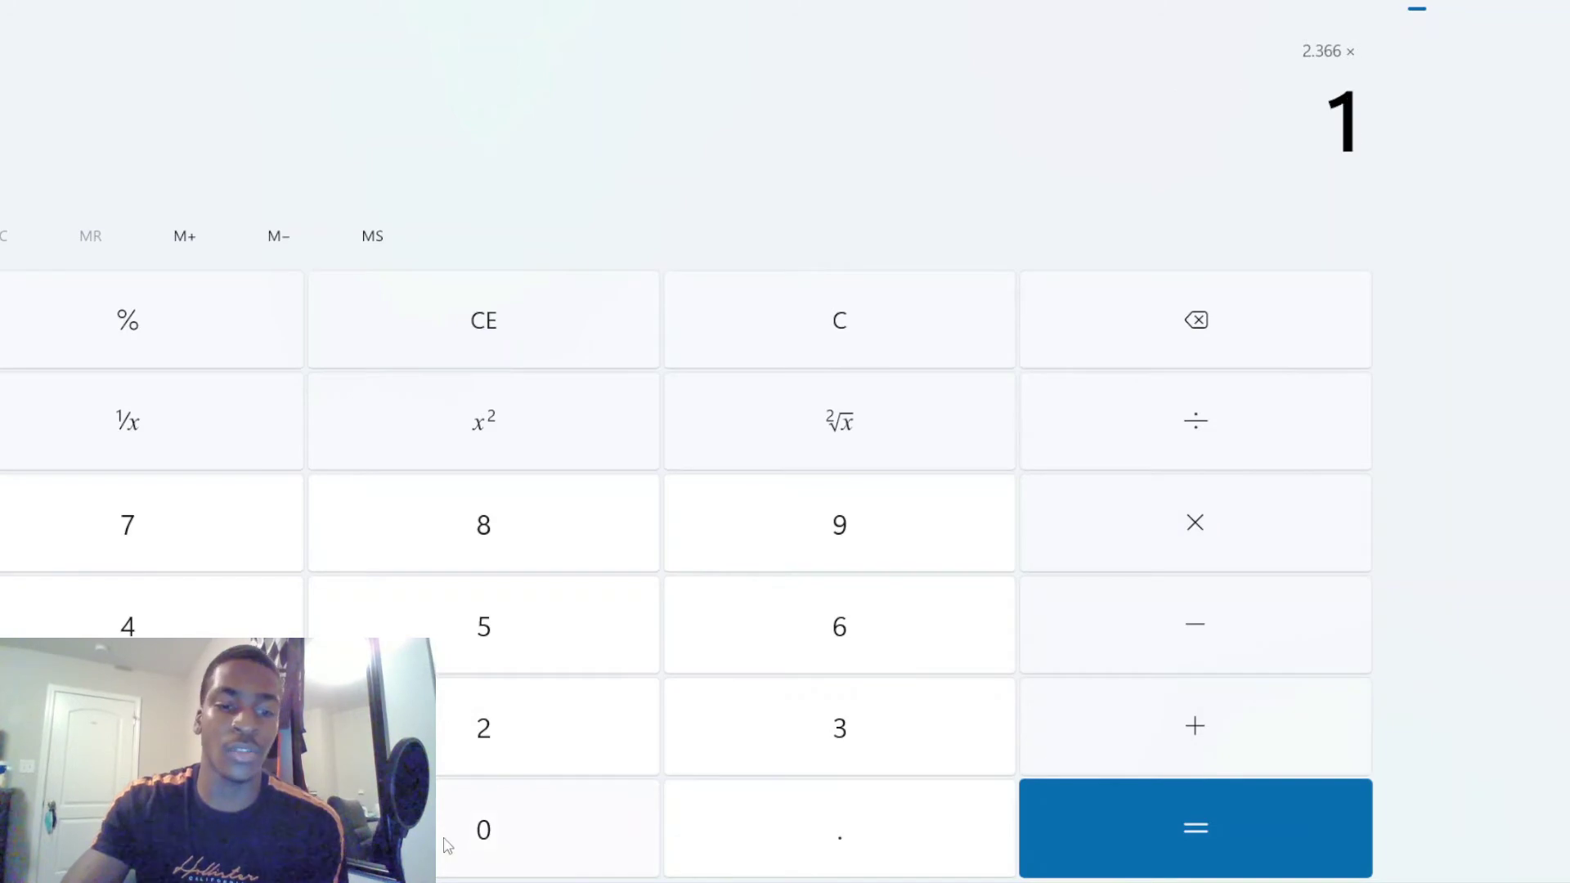
left_click(484, 830)
left_click(1128, 807)
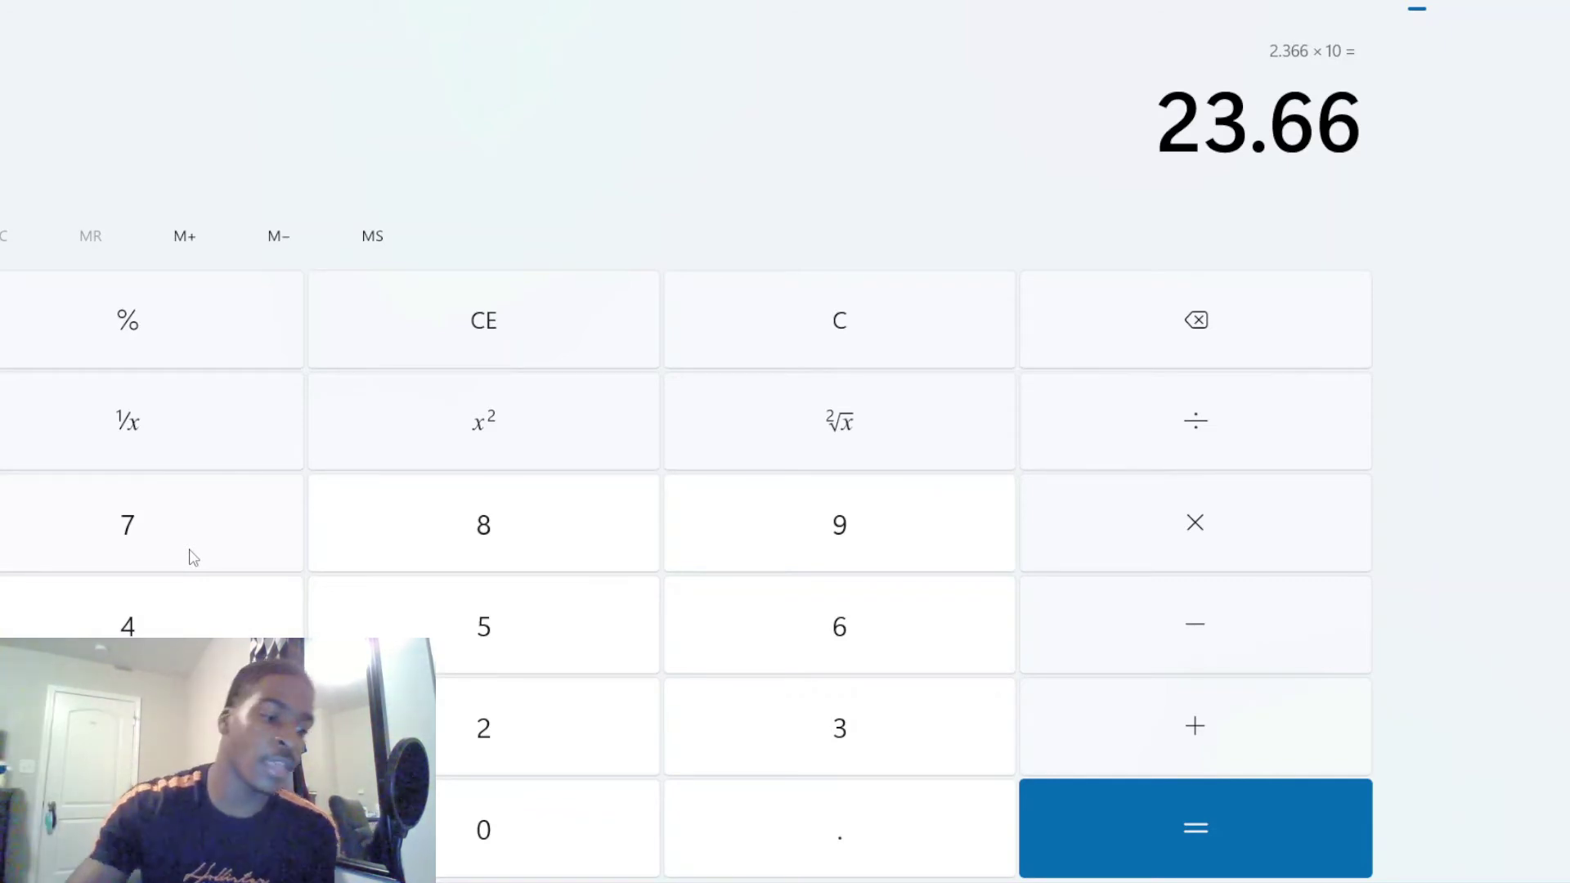
Step: Clear the previous calculation and multiply 92.2049 by 1
left_click(746, 355)
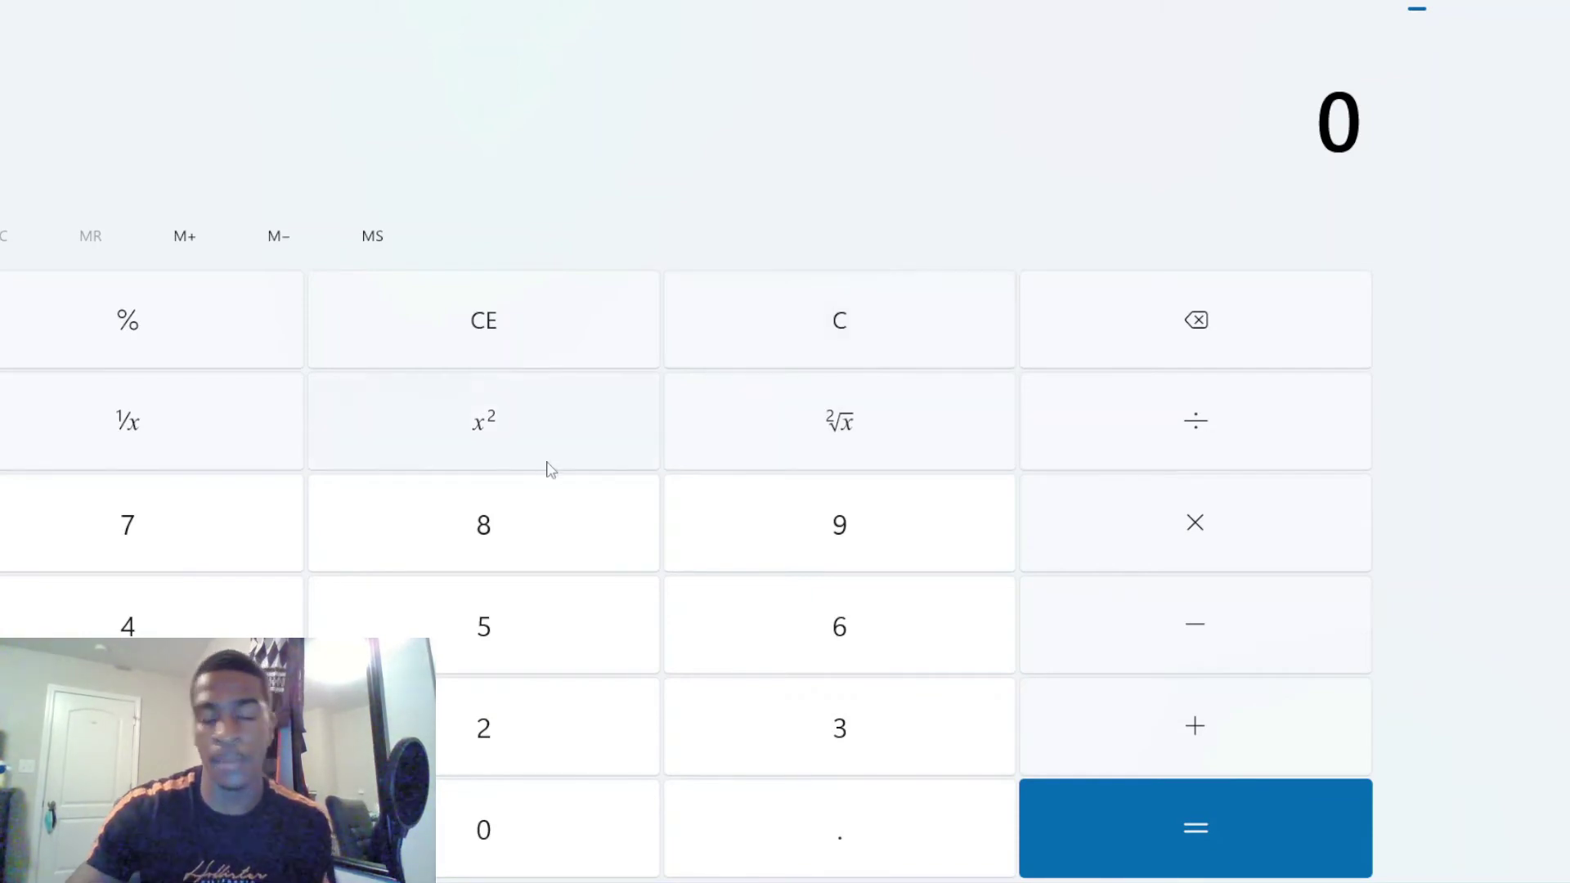
left_click(793, 543)
left_click(527, 724)
left_click(835, 815)
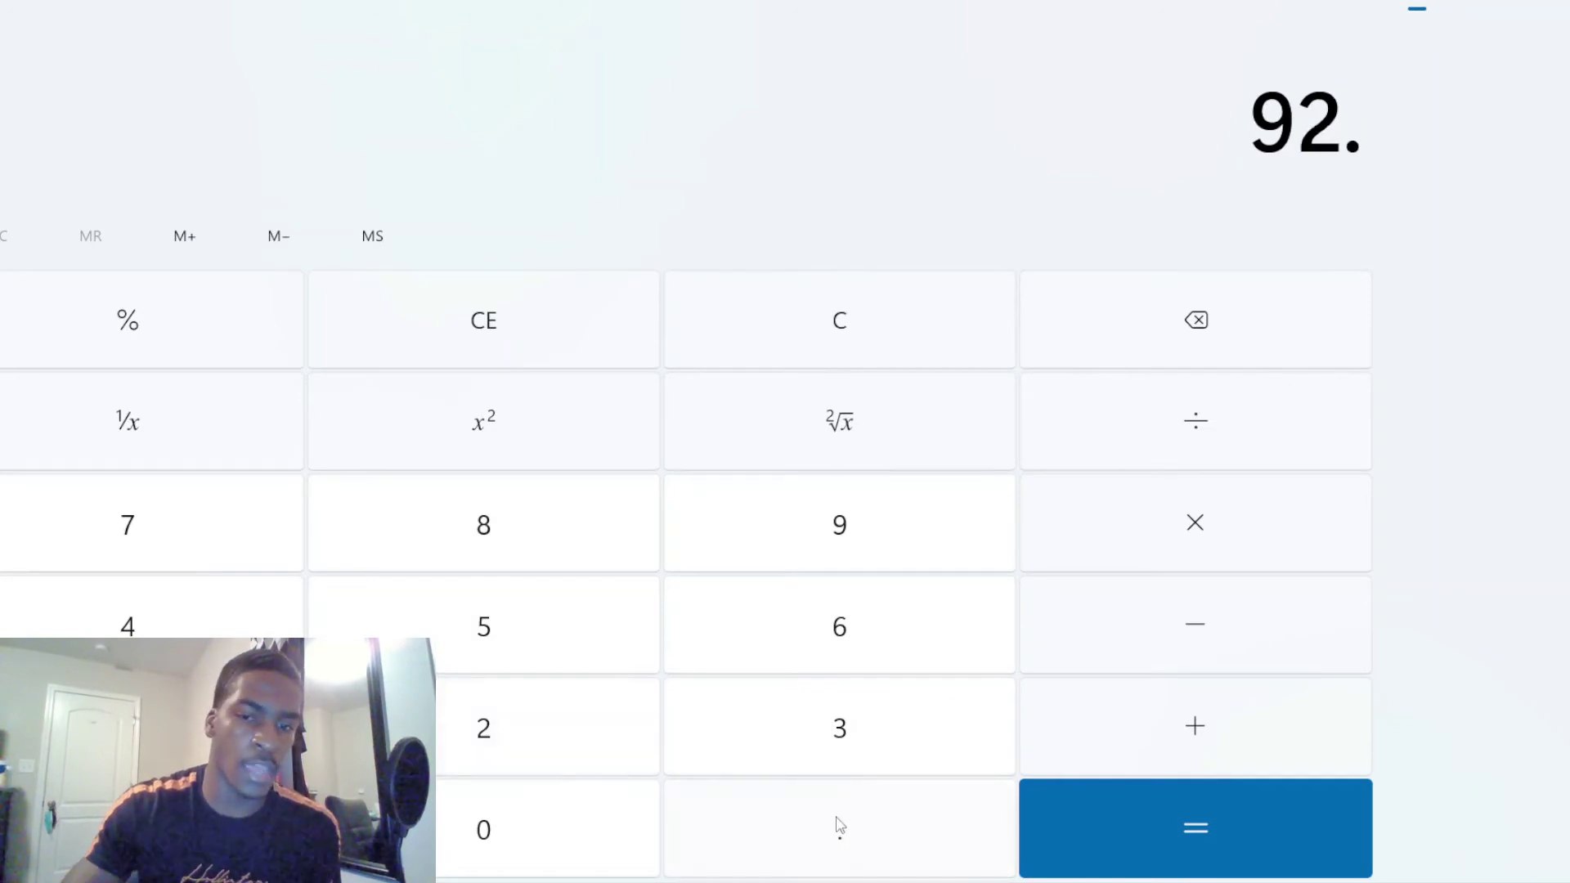
left_click(586, 750)
left_click(572, 810)
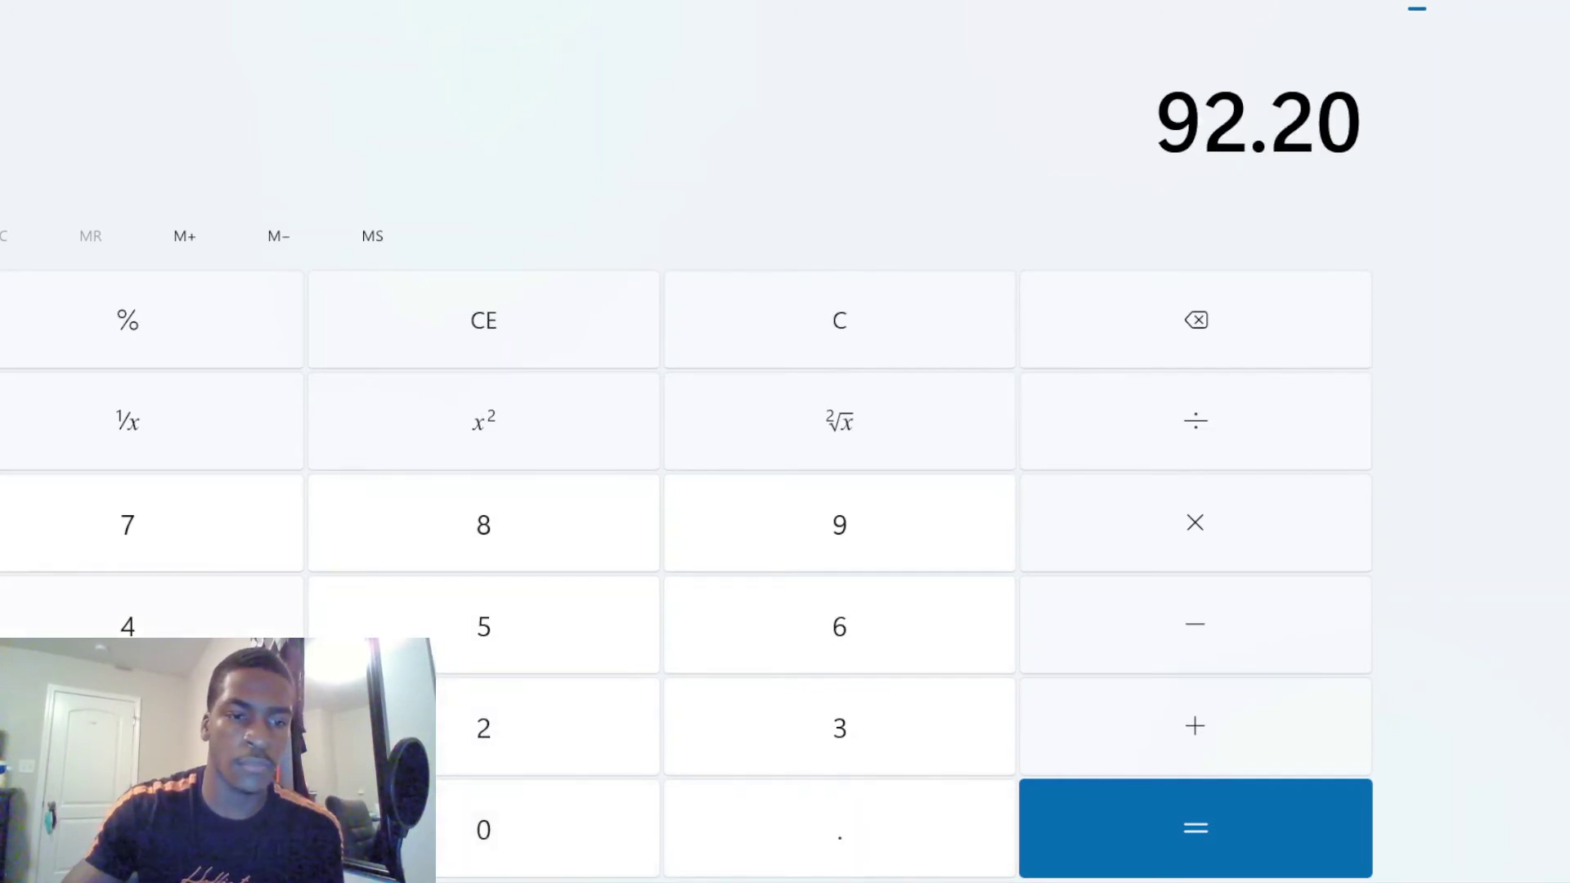
left_click(163, 613)
left_click(809, 519)
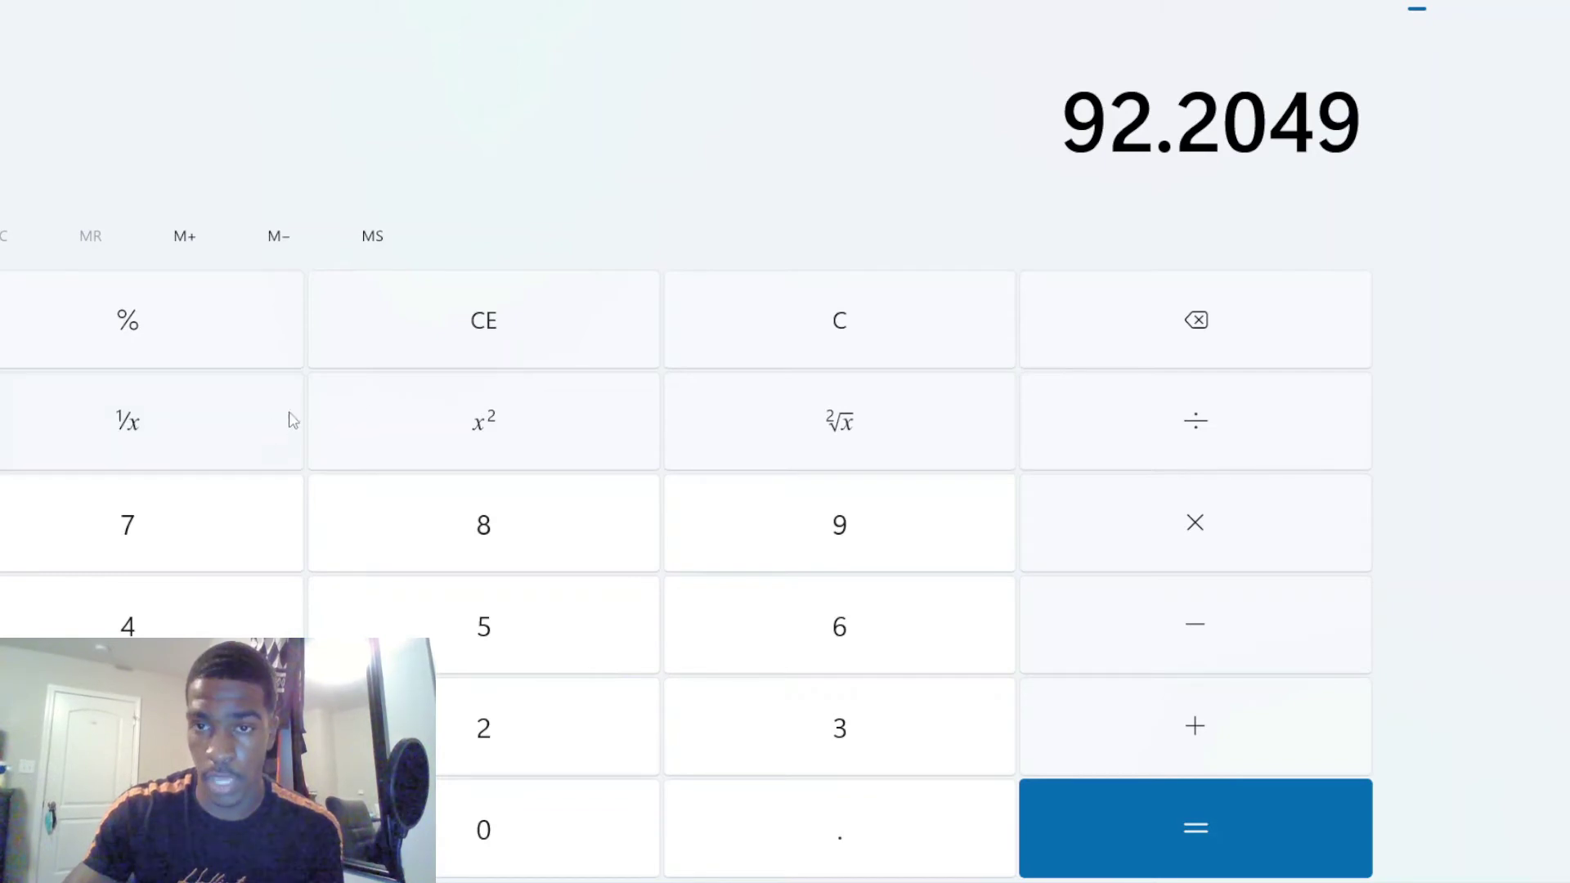
left_click(1121, 503)
left_click(128, 727)
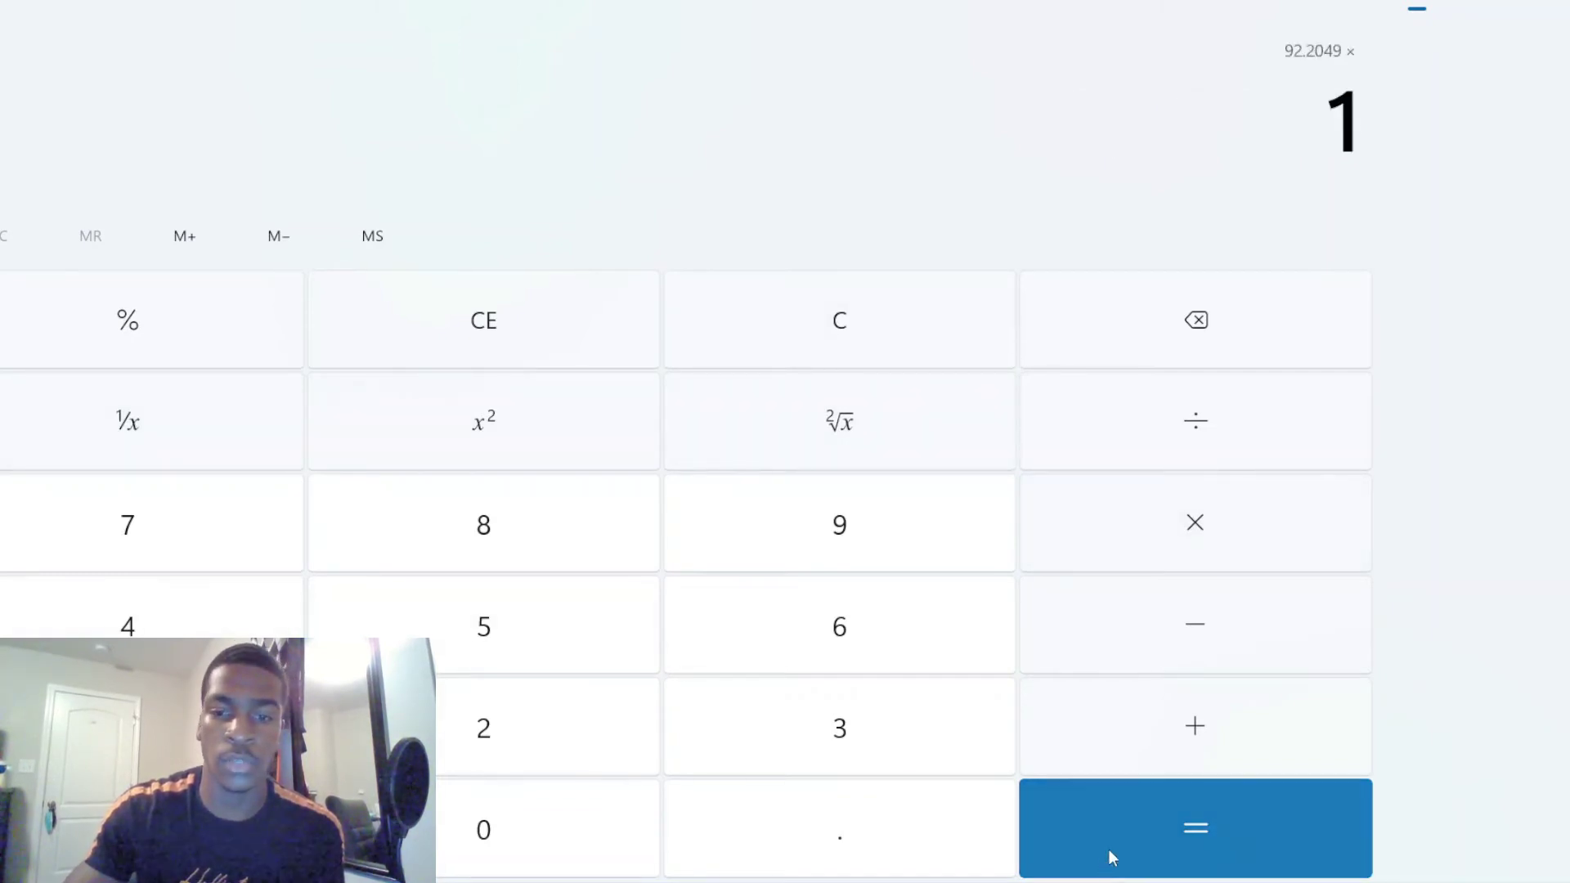
left_click(1104, 847)
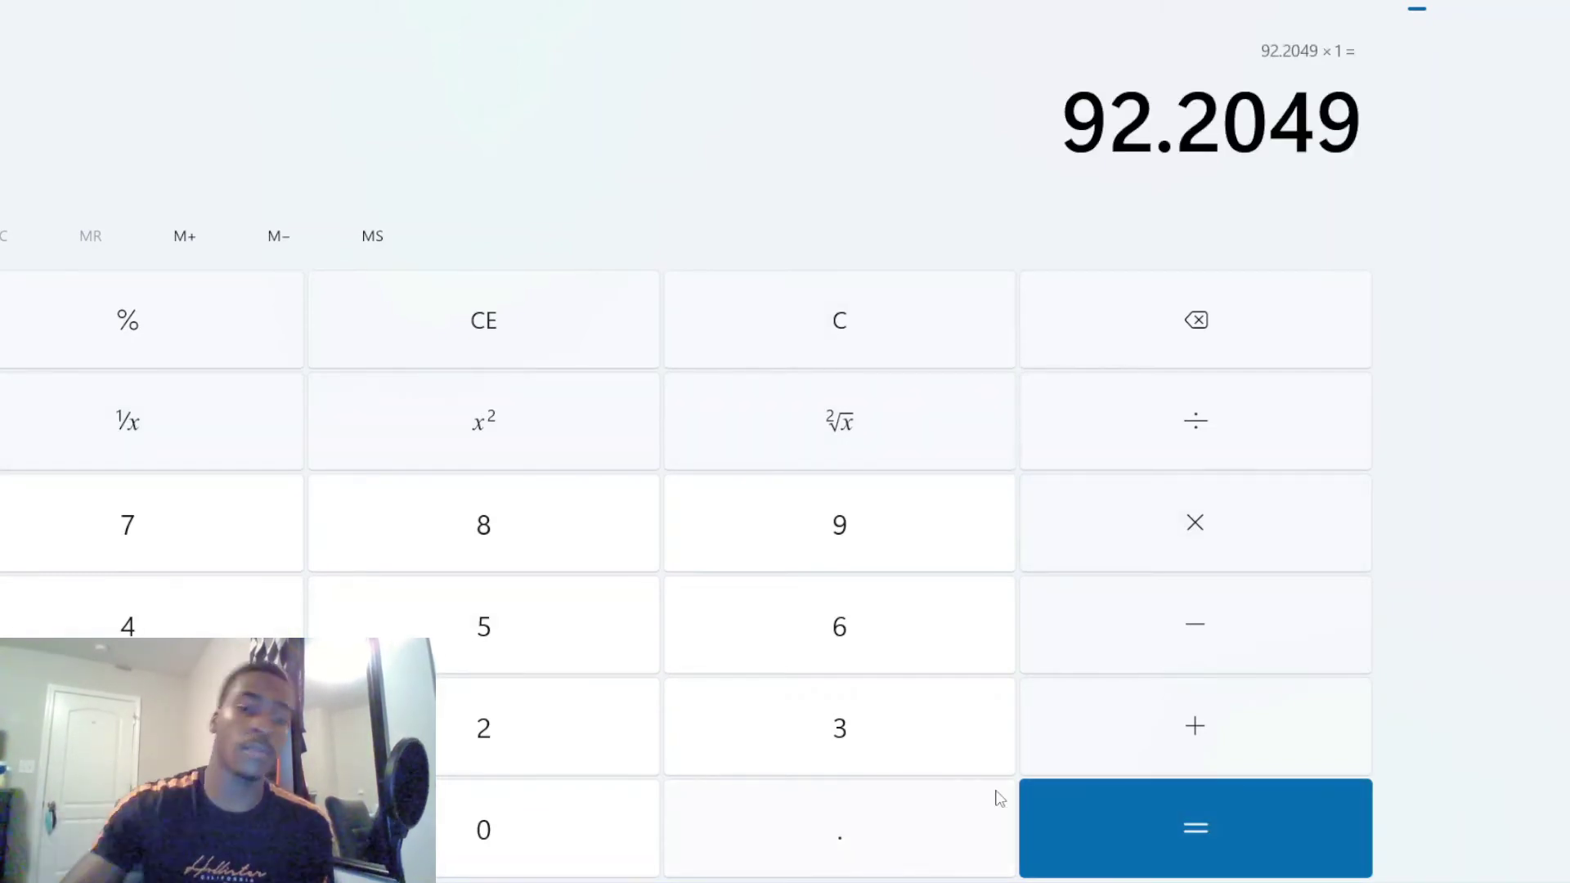
Step: Start a new calculation multiplying 0.026 by 181
left_click(834, 805)
left_click(577, 810)
left_click(570, 721)
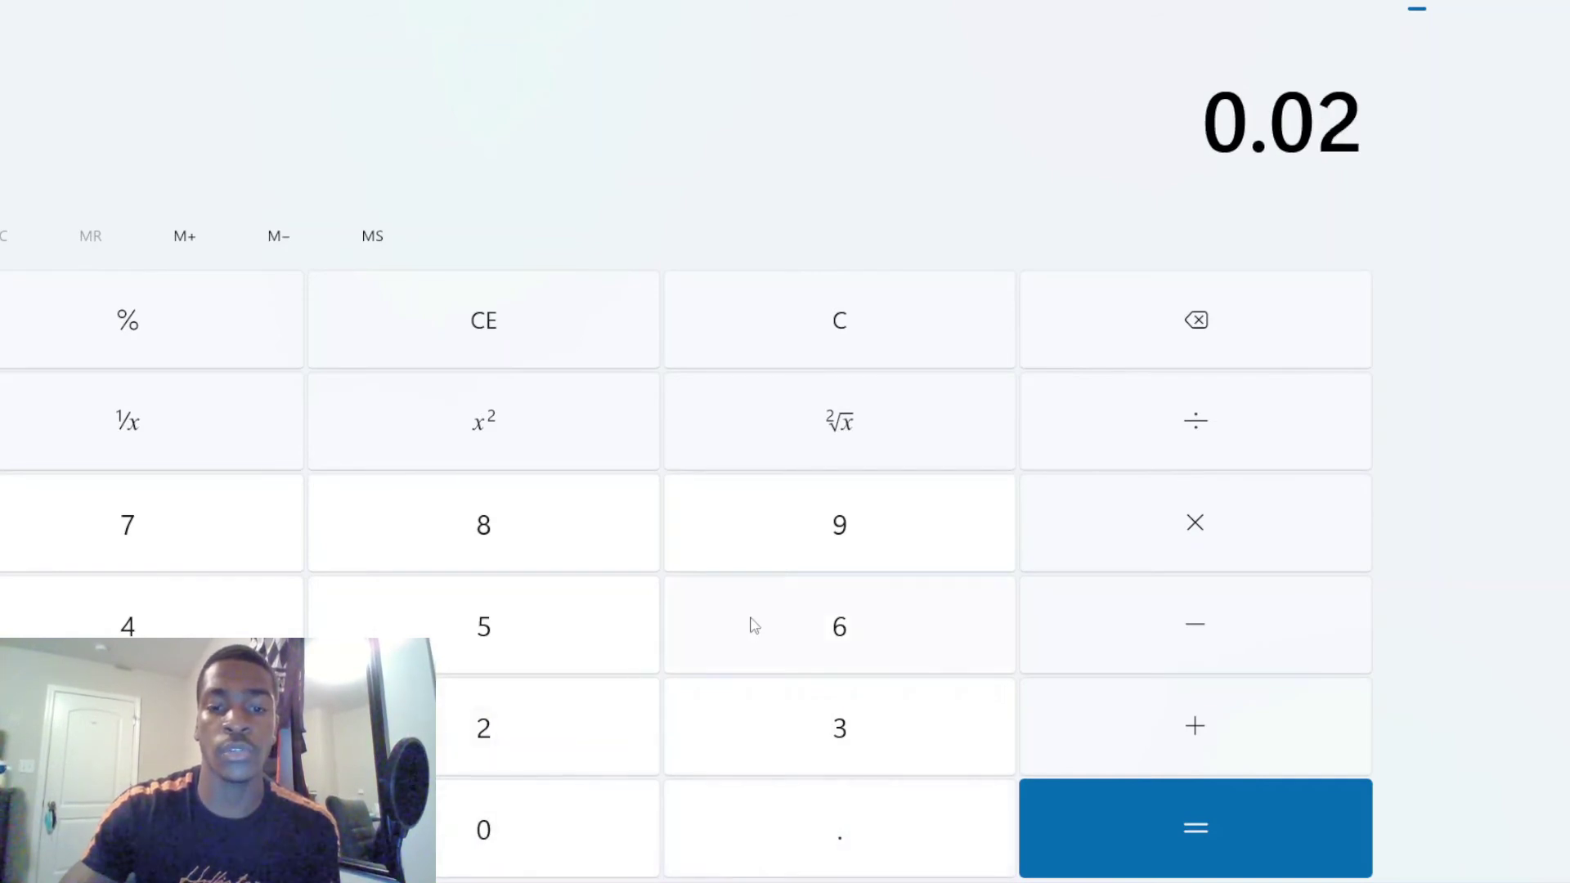
left_click(811, 627)
left_click(1160, 532)
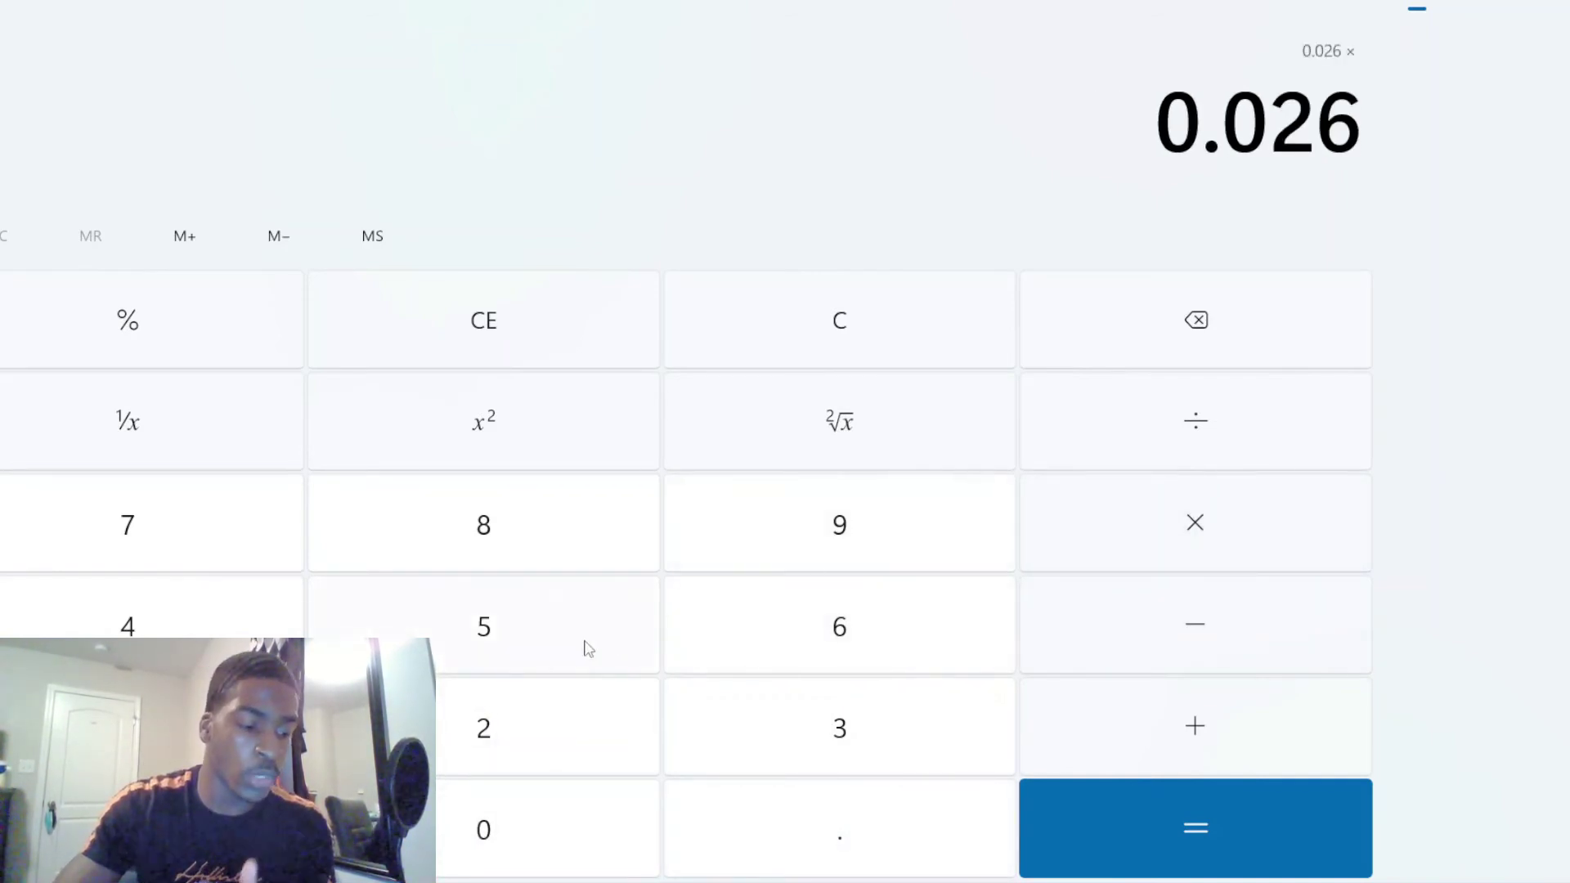
left_click(204, 728)
left_click(517, 541)
left_click(205, 728)
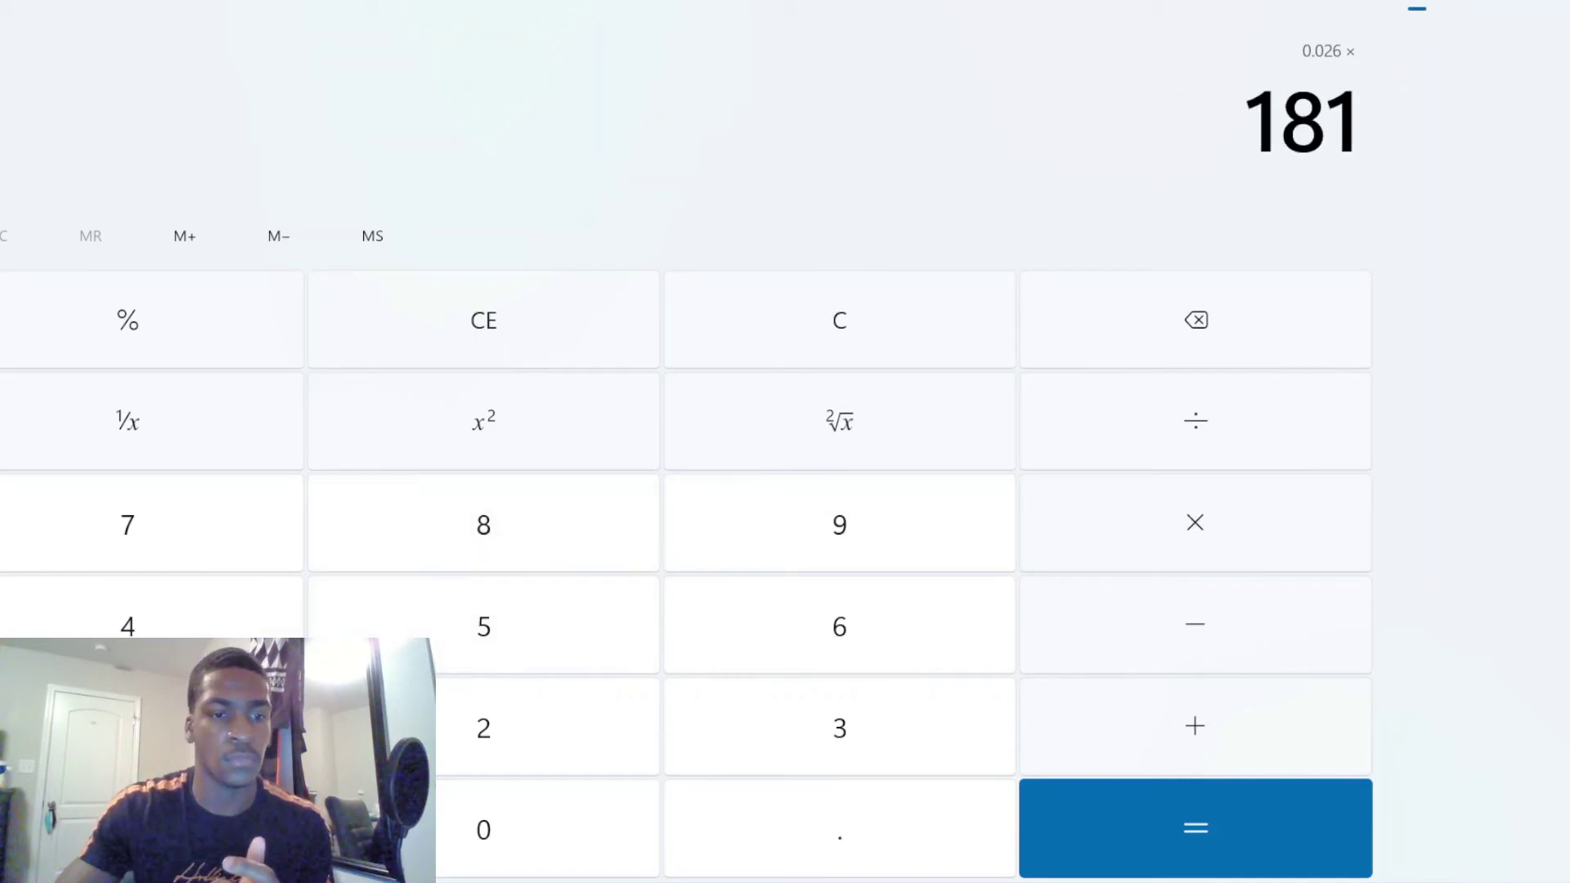
left_click(1183, 859)
Step: Add 1 to the product of 0.026 and 181
left_click(1153, 759)
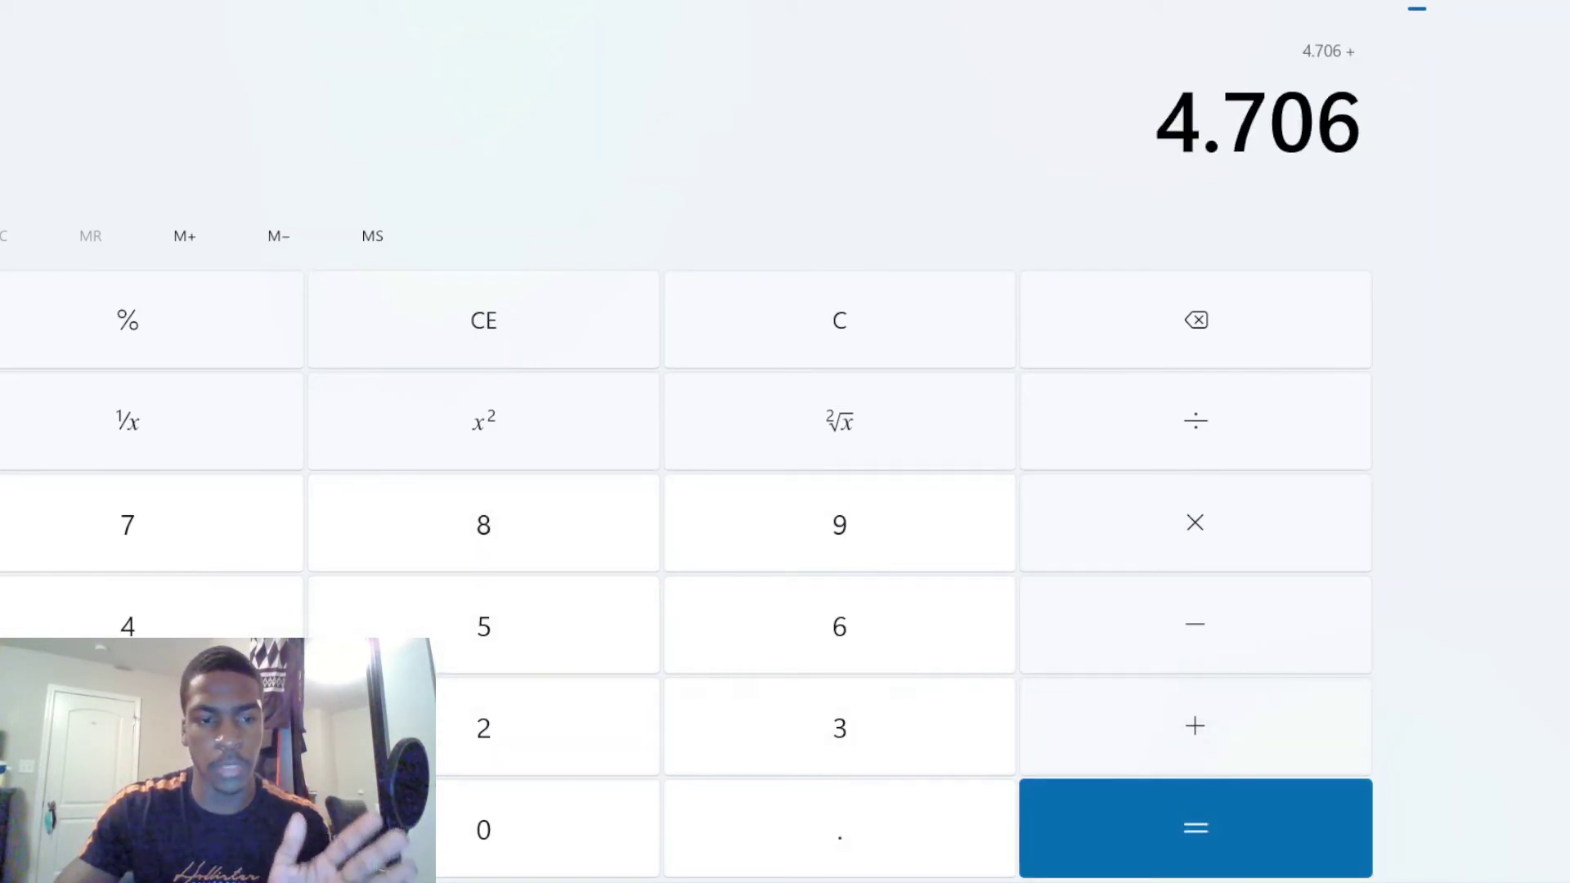
left_click(205, 728)
left_click(1195, 816)
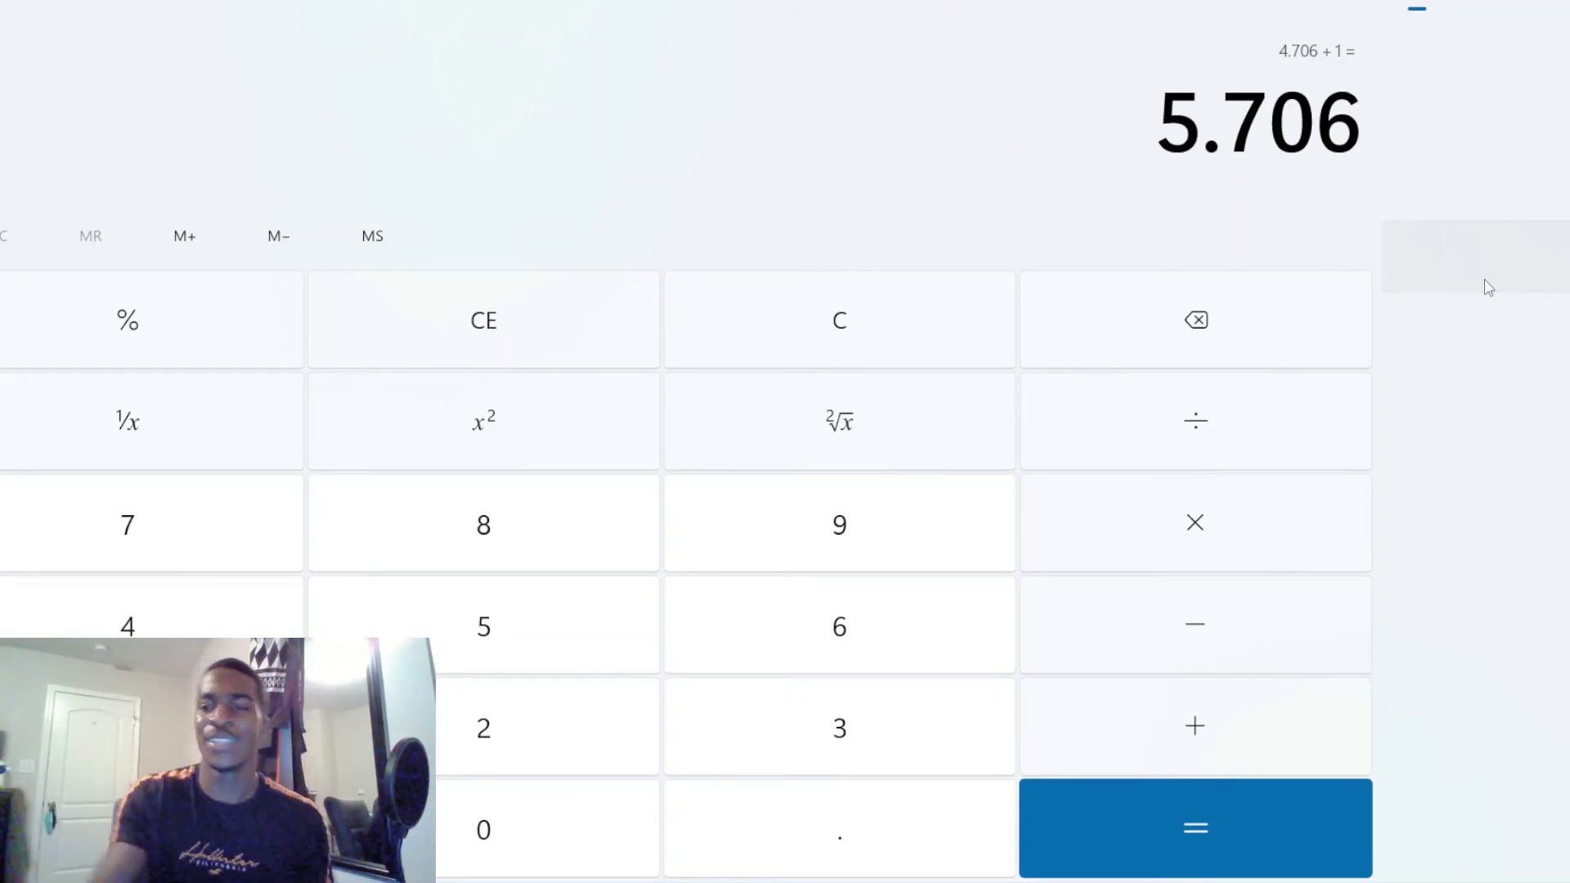
Step: Recall the earlier 92.2049 × 1 calculation from the history and divide its result by 5.706
left_click(1521, 282)
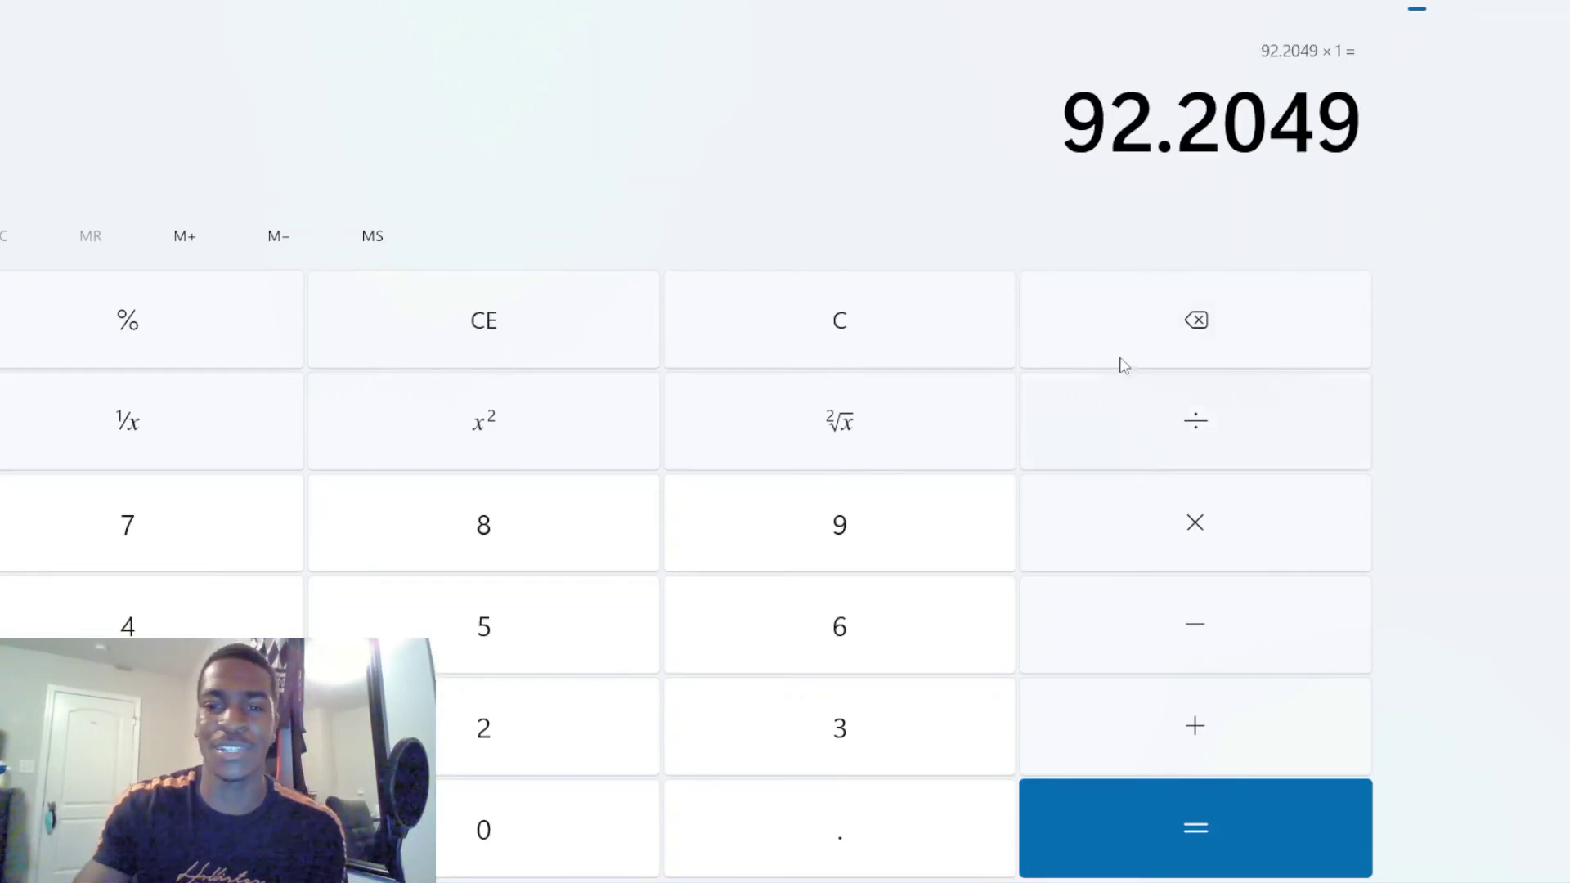
left_click(1158, 409)
left_click(520, 603)
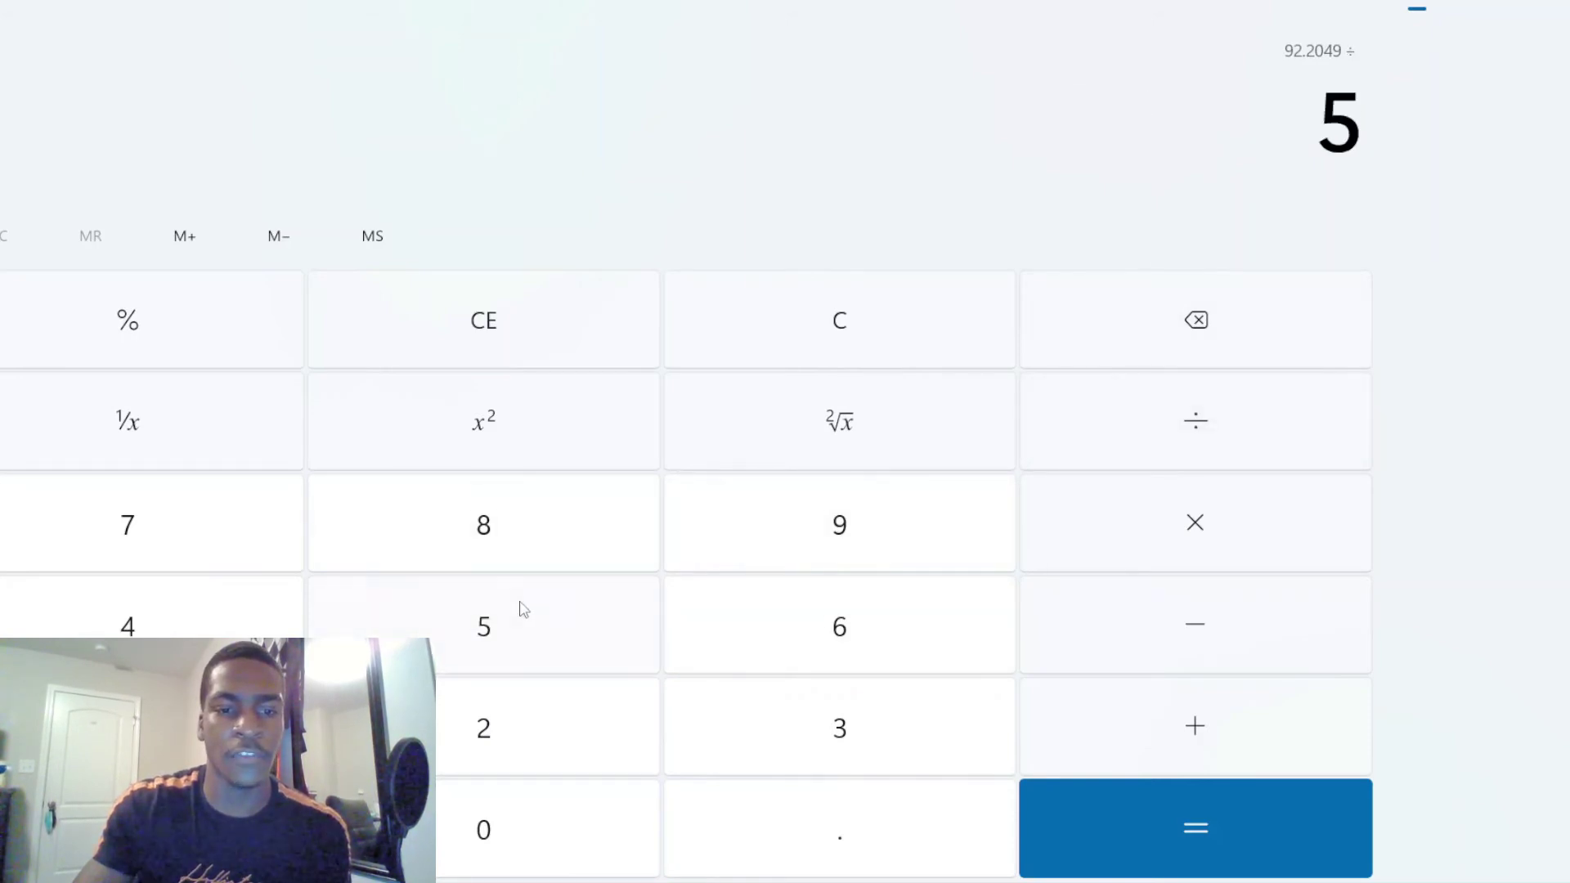
left_click(734, 773)
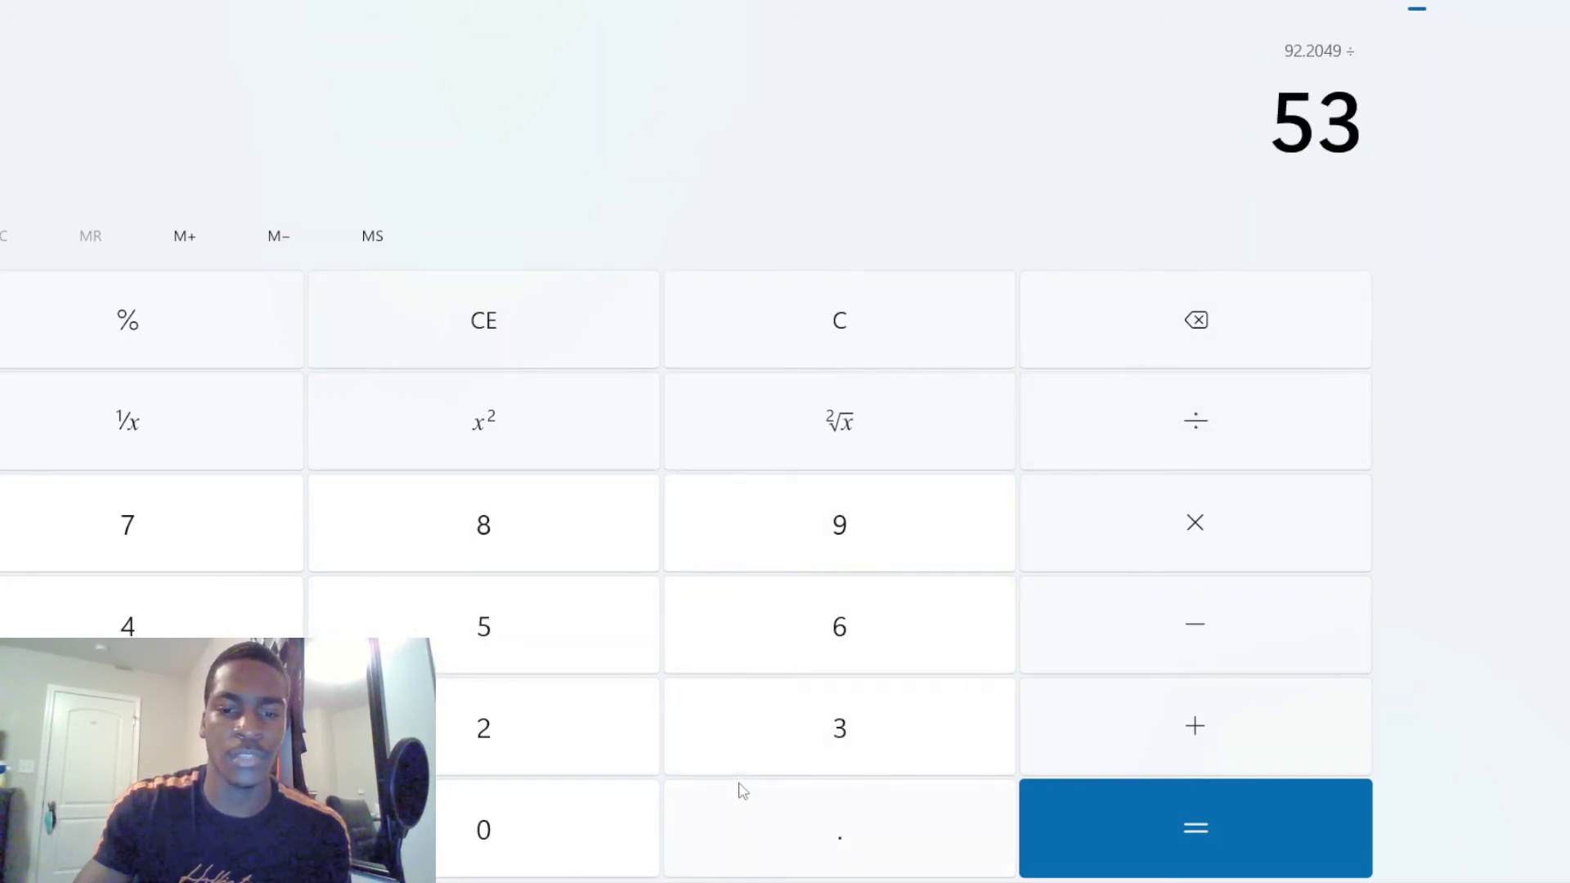
left_click(1209, 319)
left_click(885, 806)
left_click(167, 516)
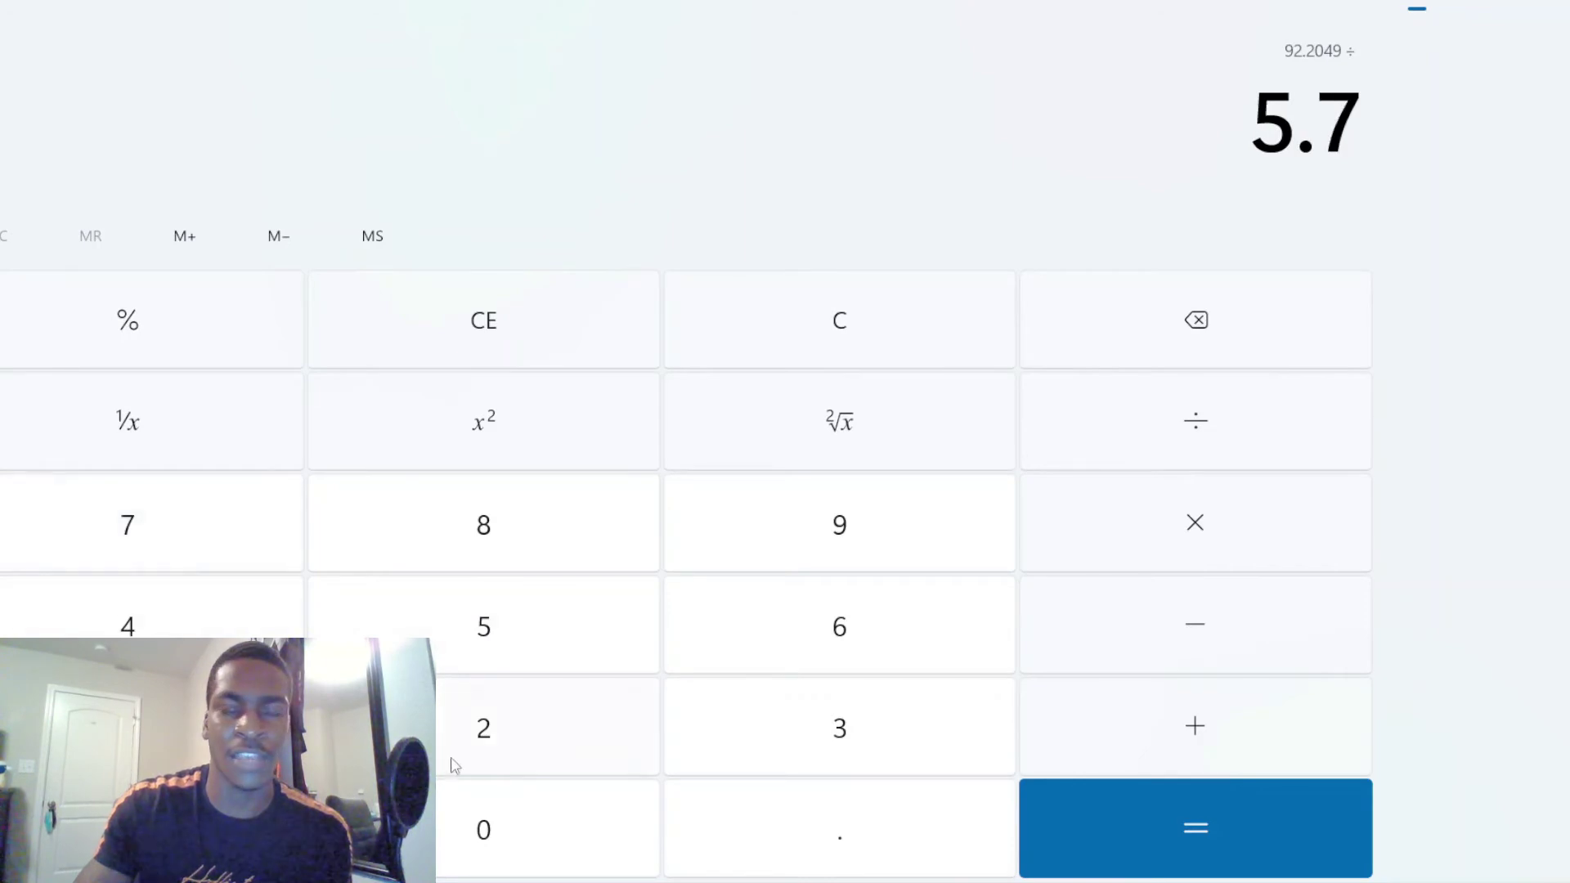
left_click(468, 842)
left_click(853, 630)
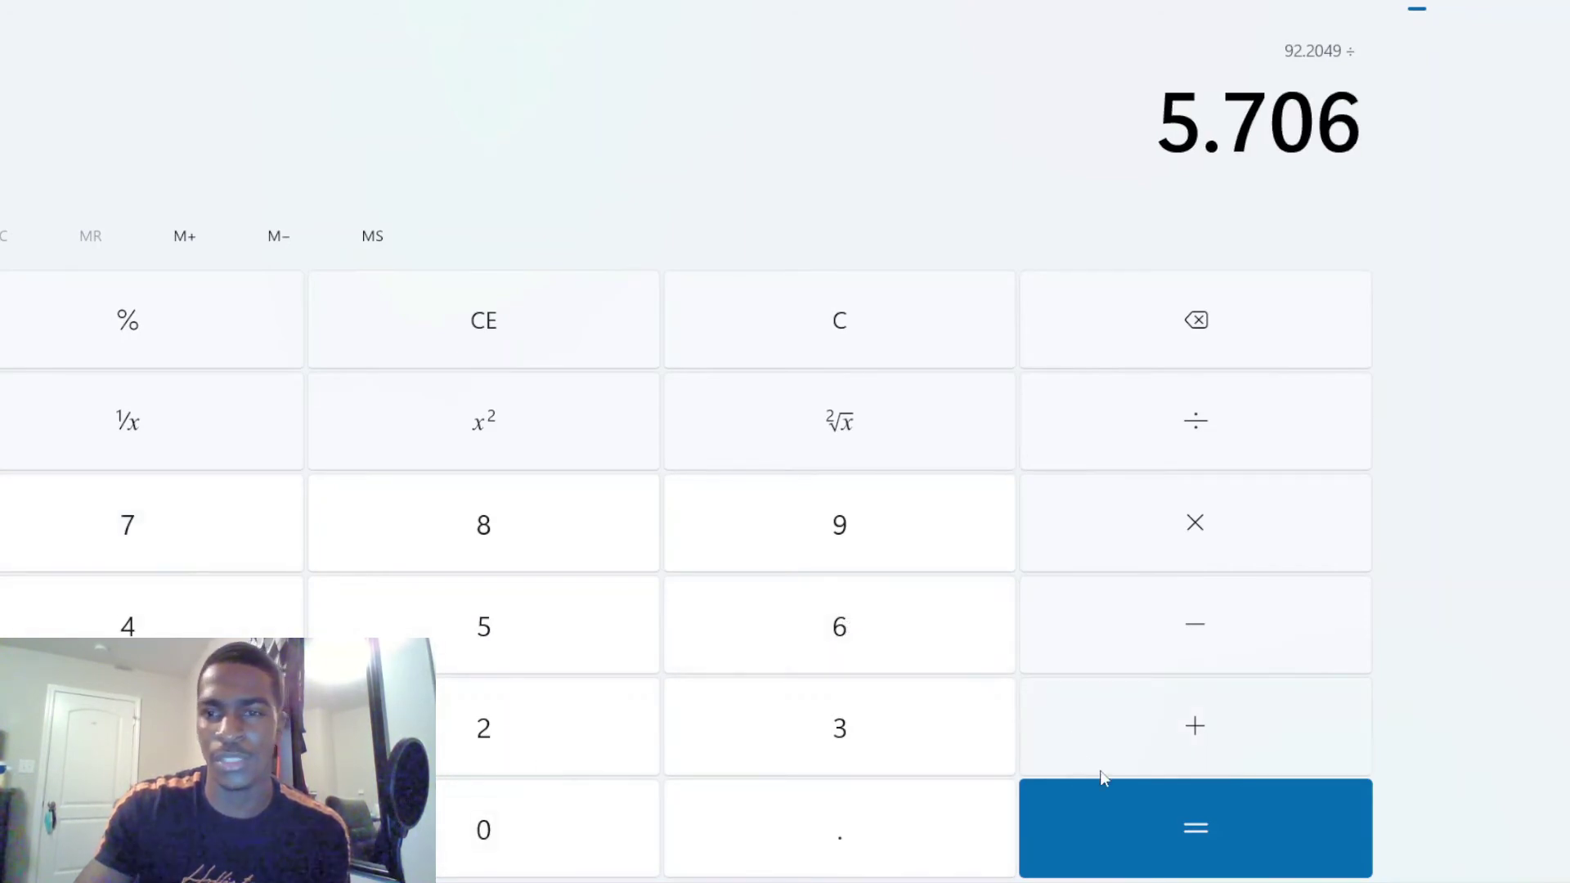
left_click(1111, 813)
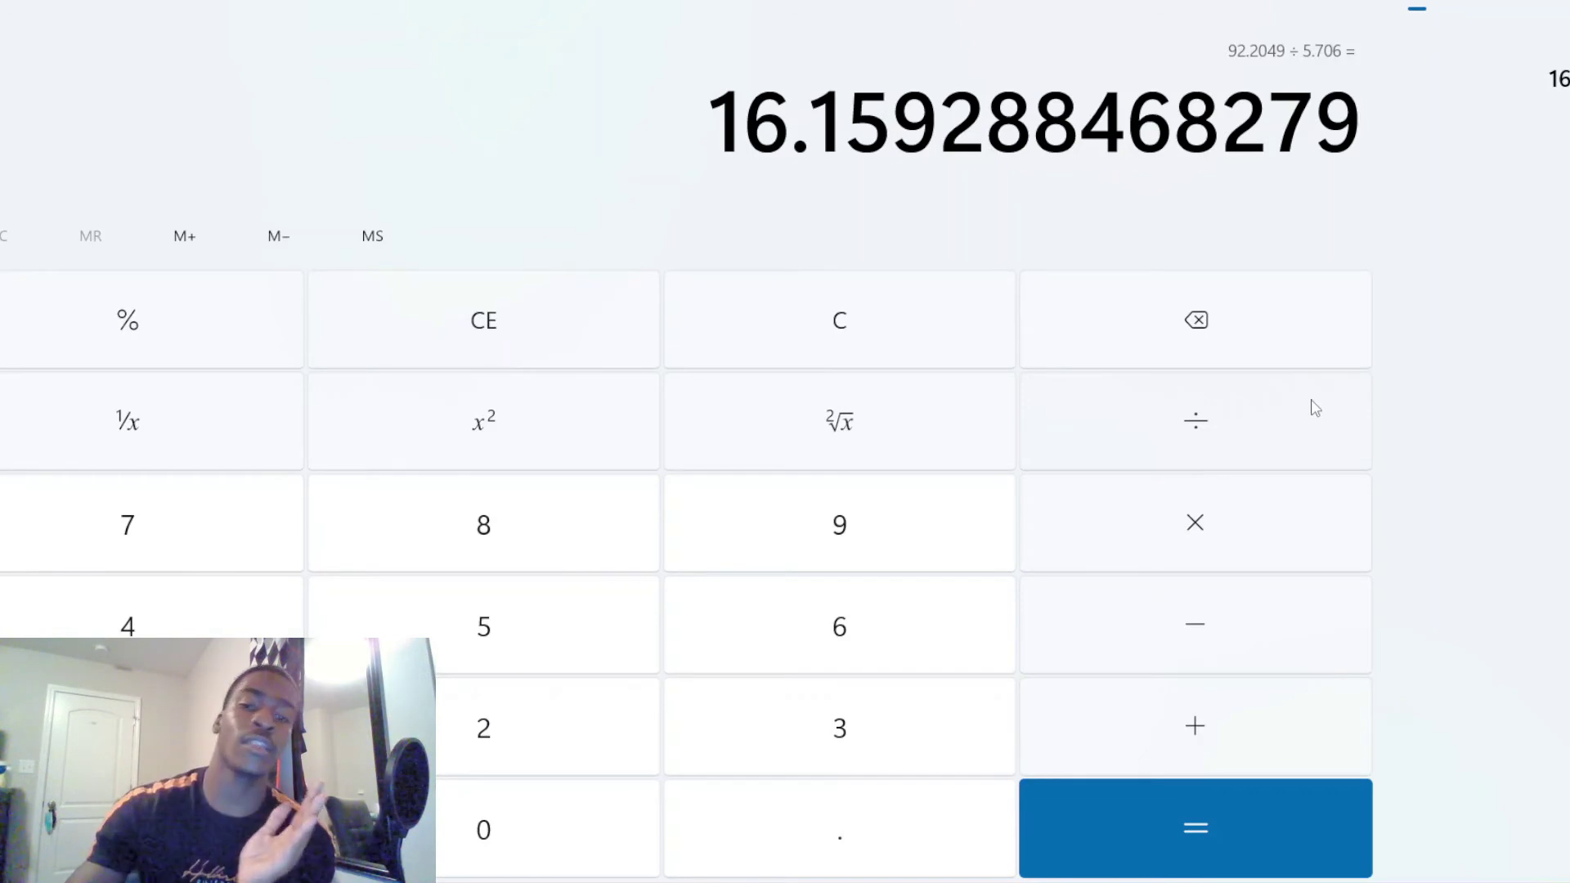
Step: Clear the previous calculation and multiply 92.2 by 10
left_click(783, 327)
left_click(865, 527)
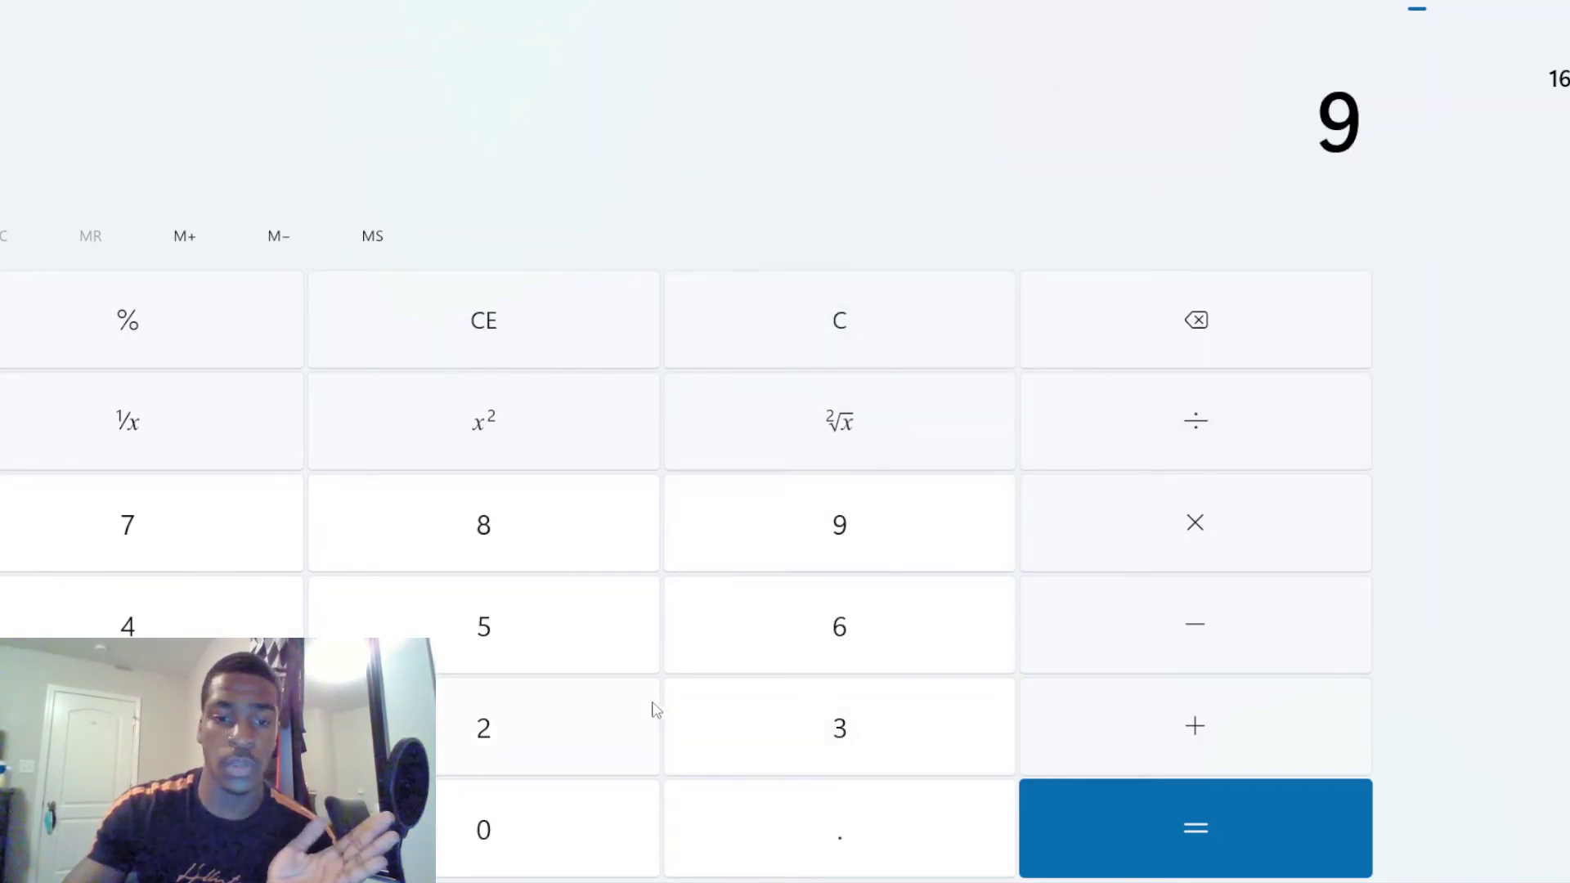
left_click(617, 716)
left_click(701, 792)
left_click(588, 741)
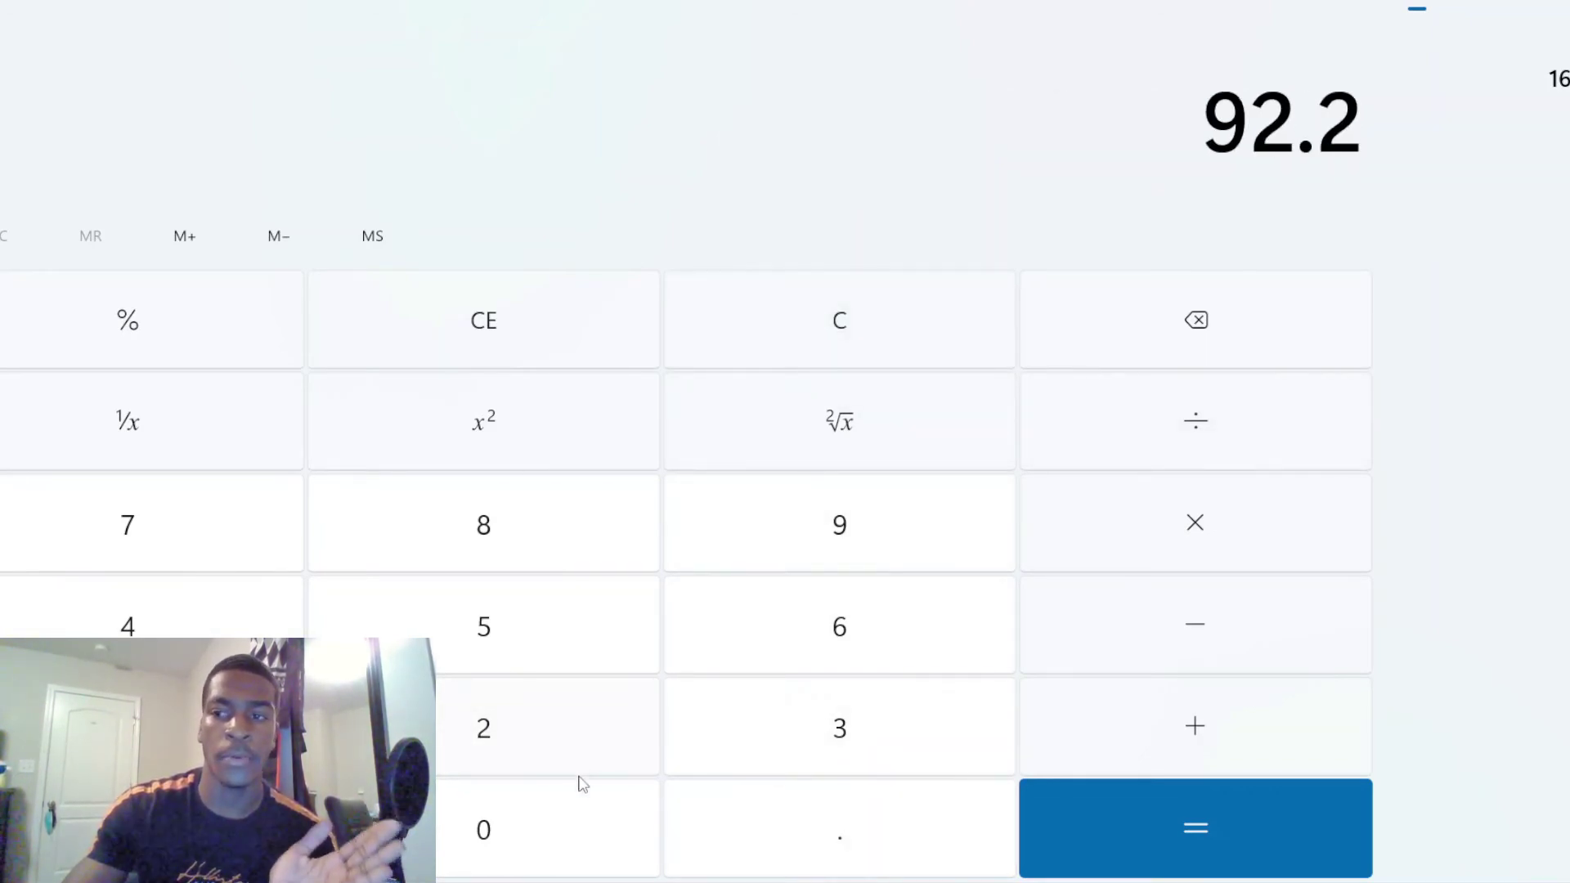
left_click(1125, 530)
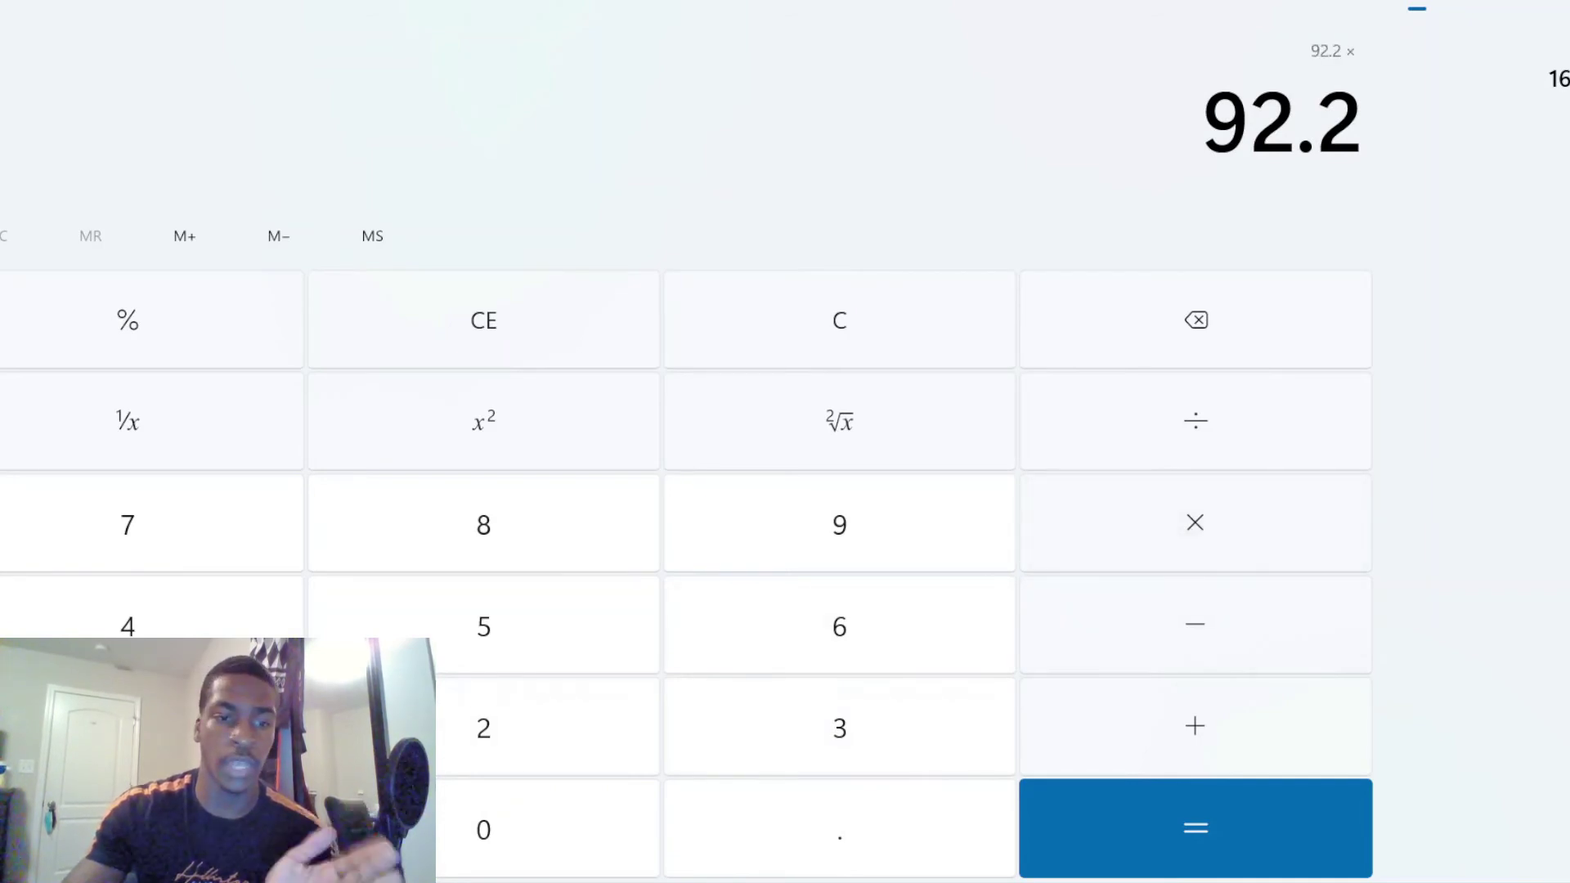
key("1")
left_click(464, 870)
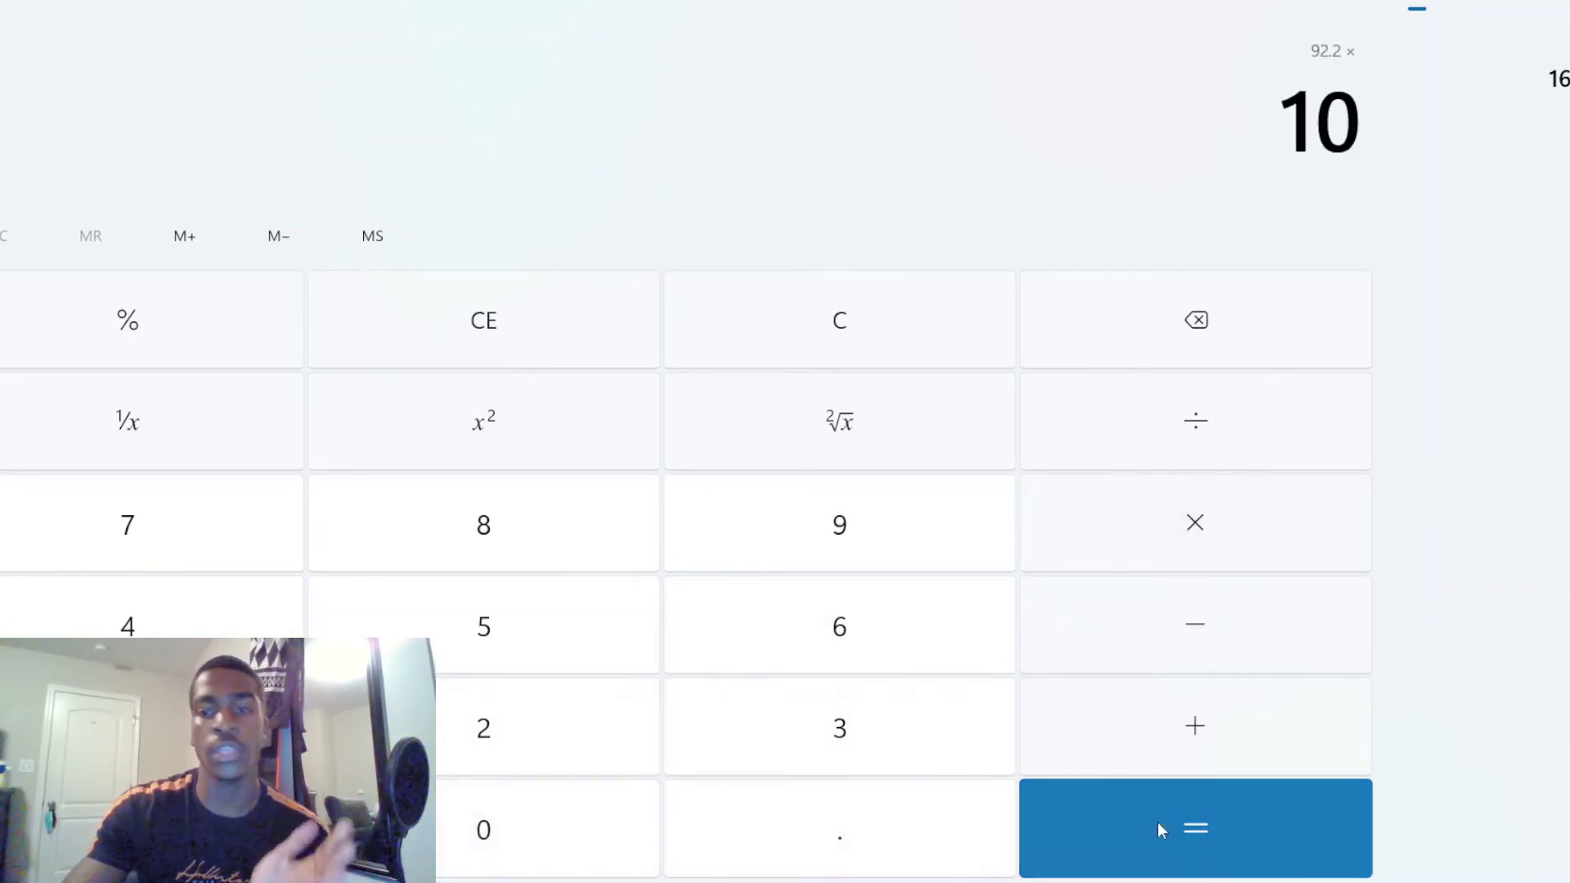
left_click(1320, 843)
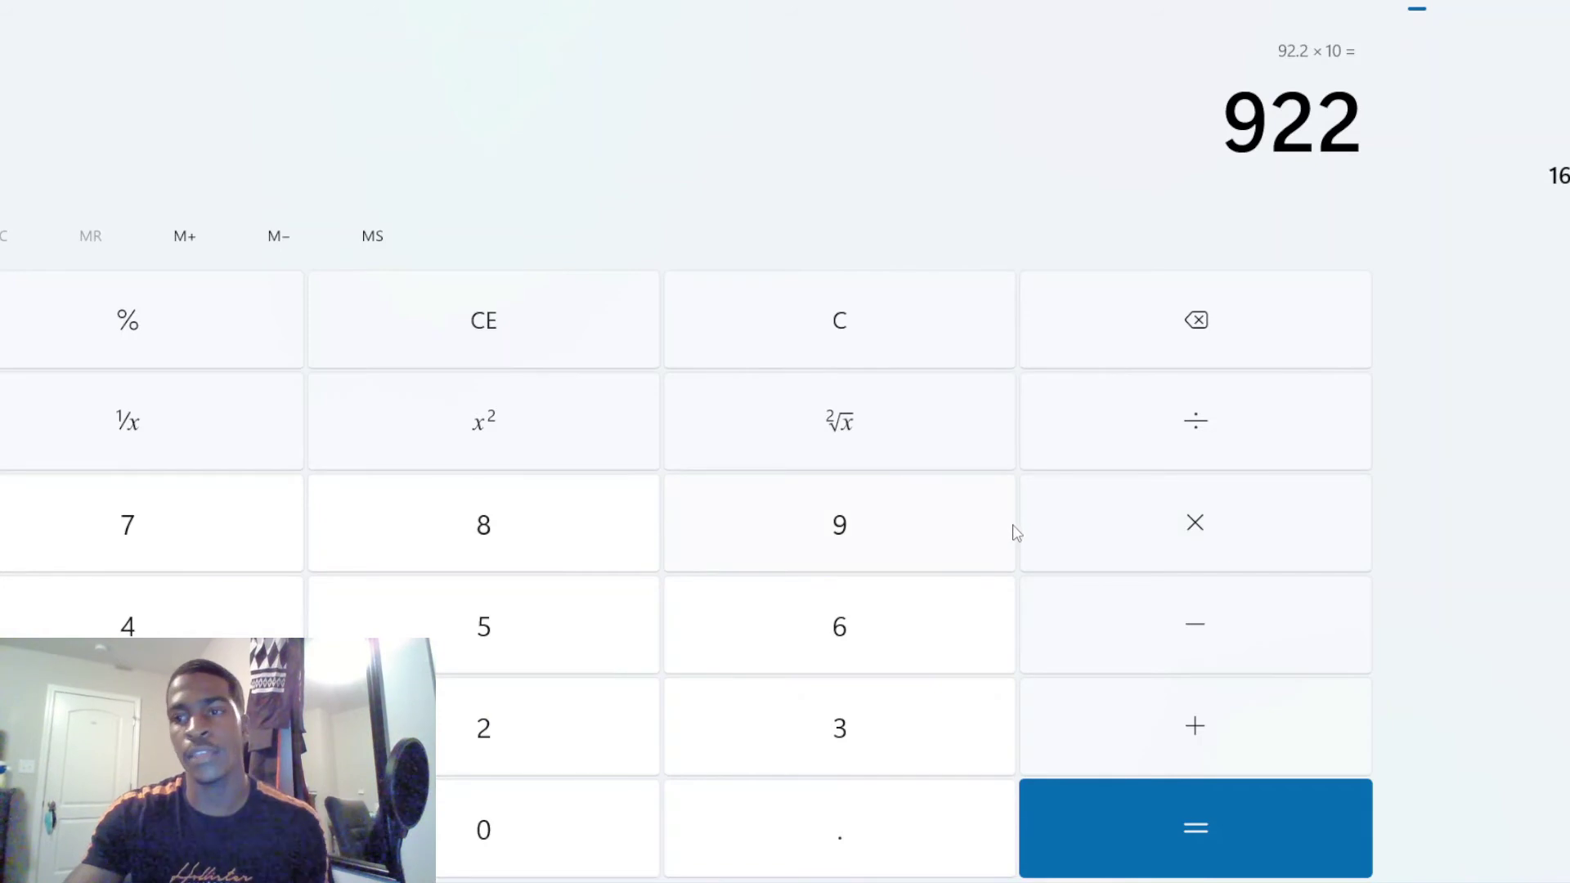
Step: Clear the previous calculation and multiply 5.7 by 10
left_click(859, 344)
left_click(576, 629)
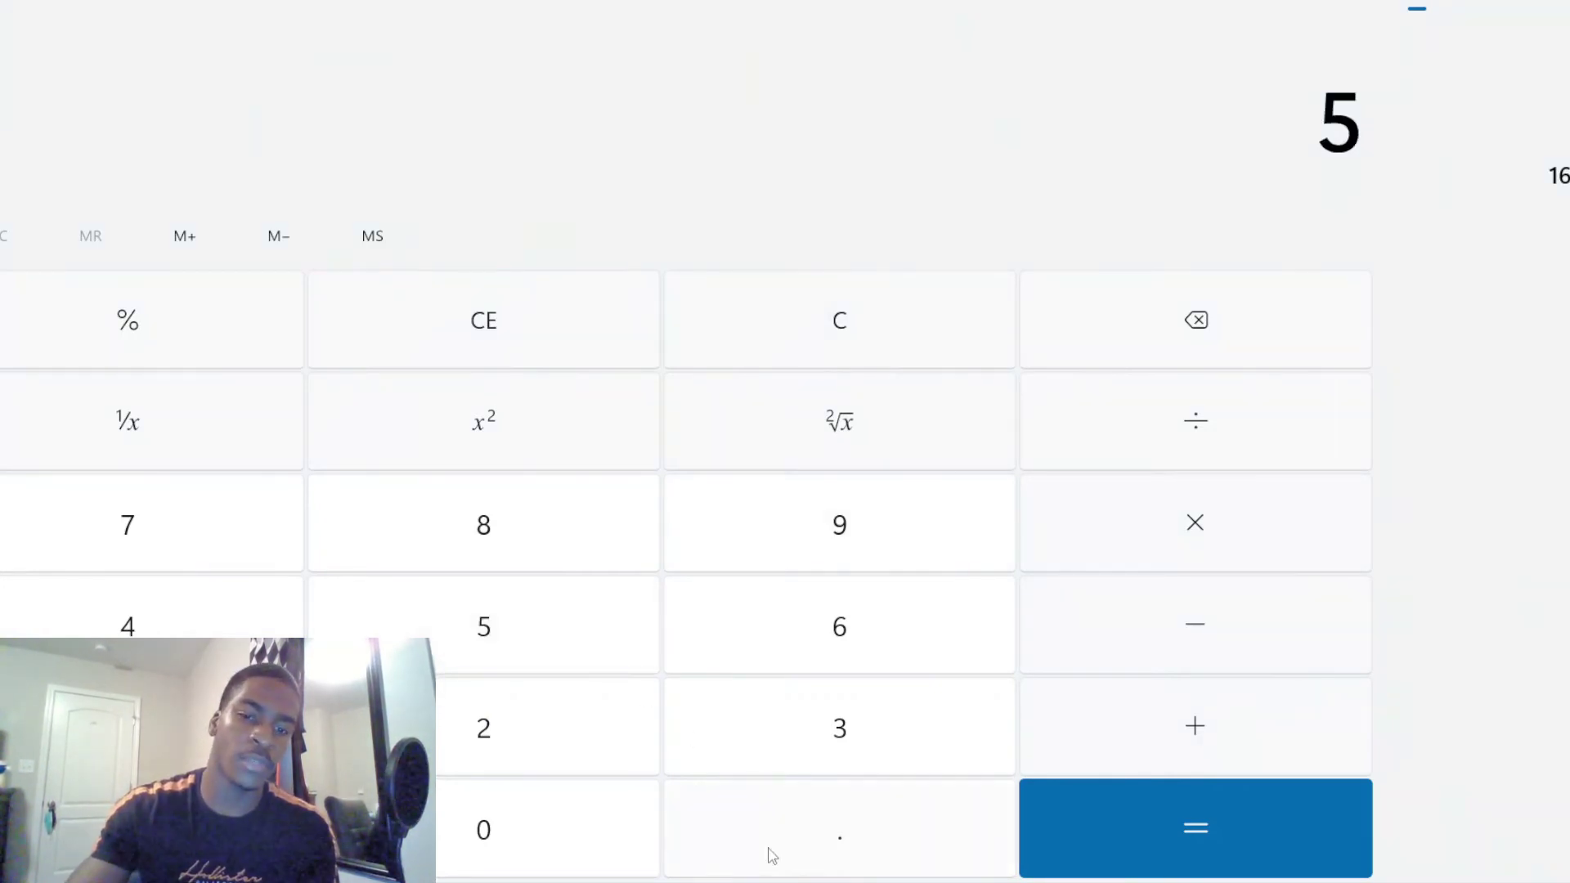
left_click(736, 830)
left_click(270, 527)
left_click(1186, 528)
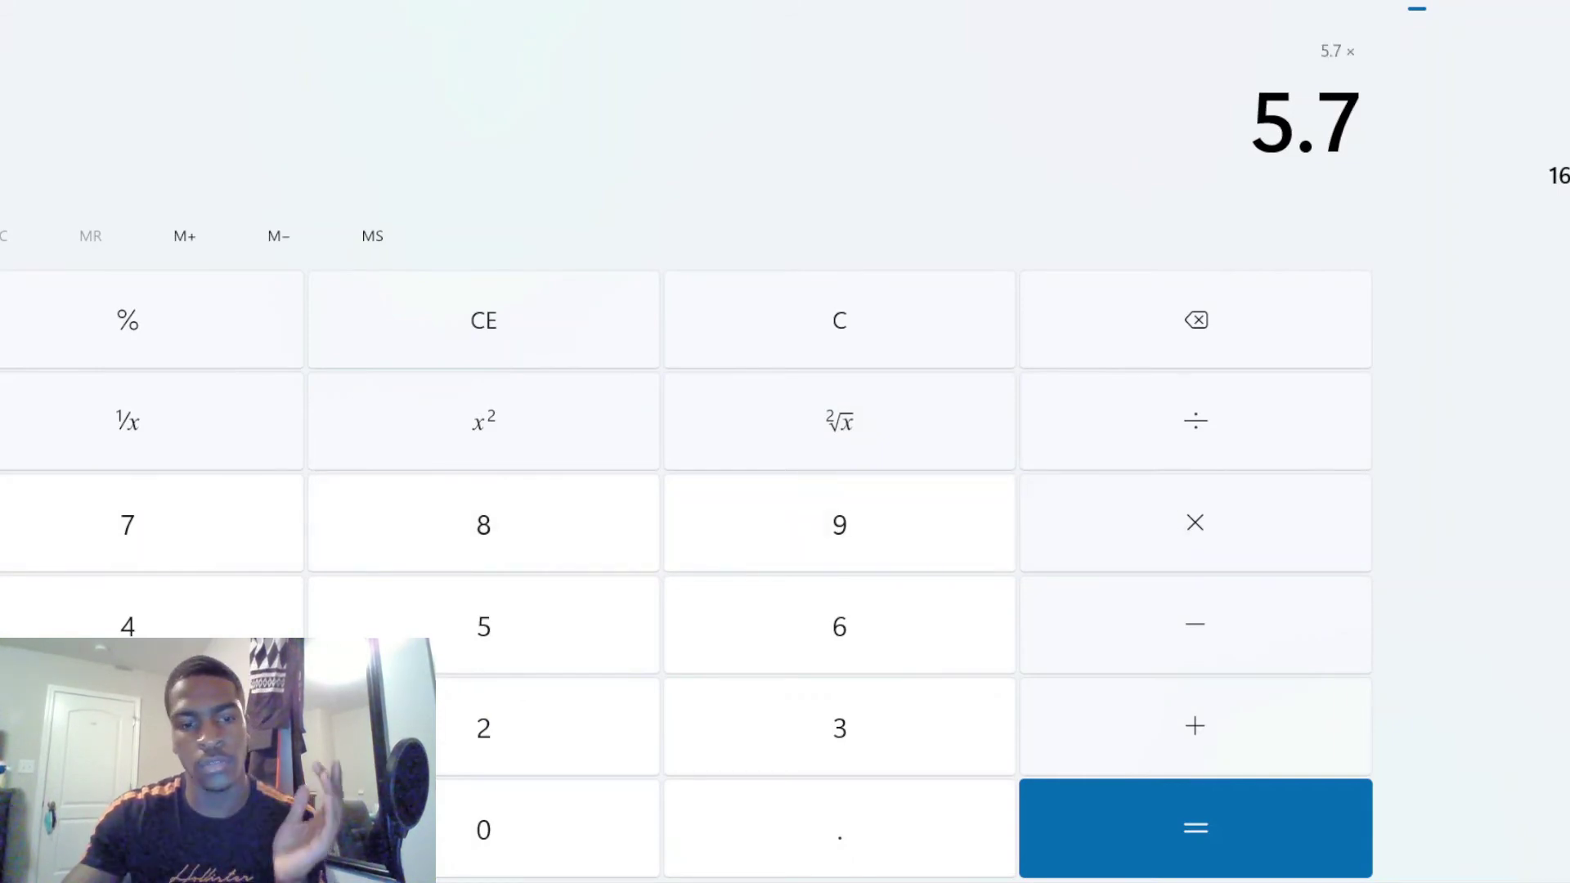
left_click(164, 727)
left_click(589, 812)
left_click(1052, 797)
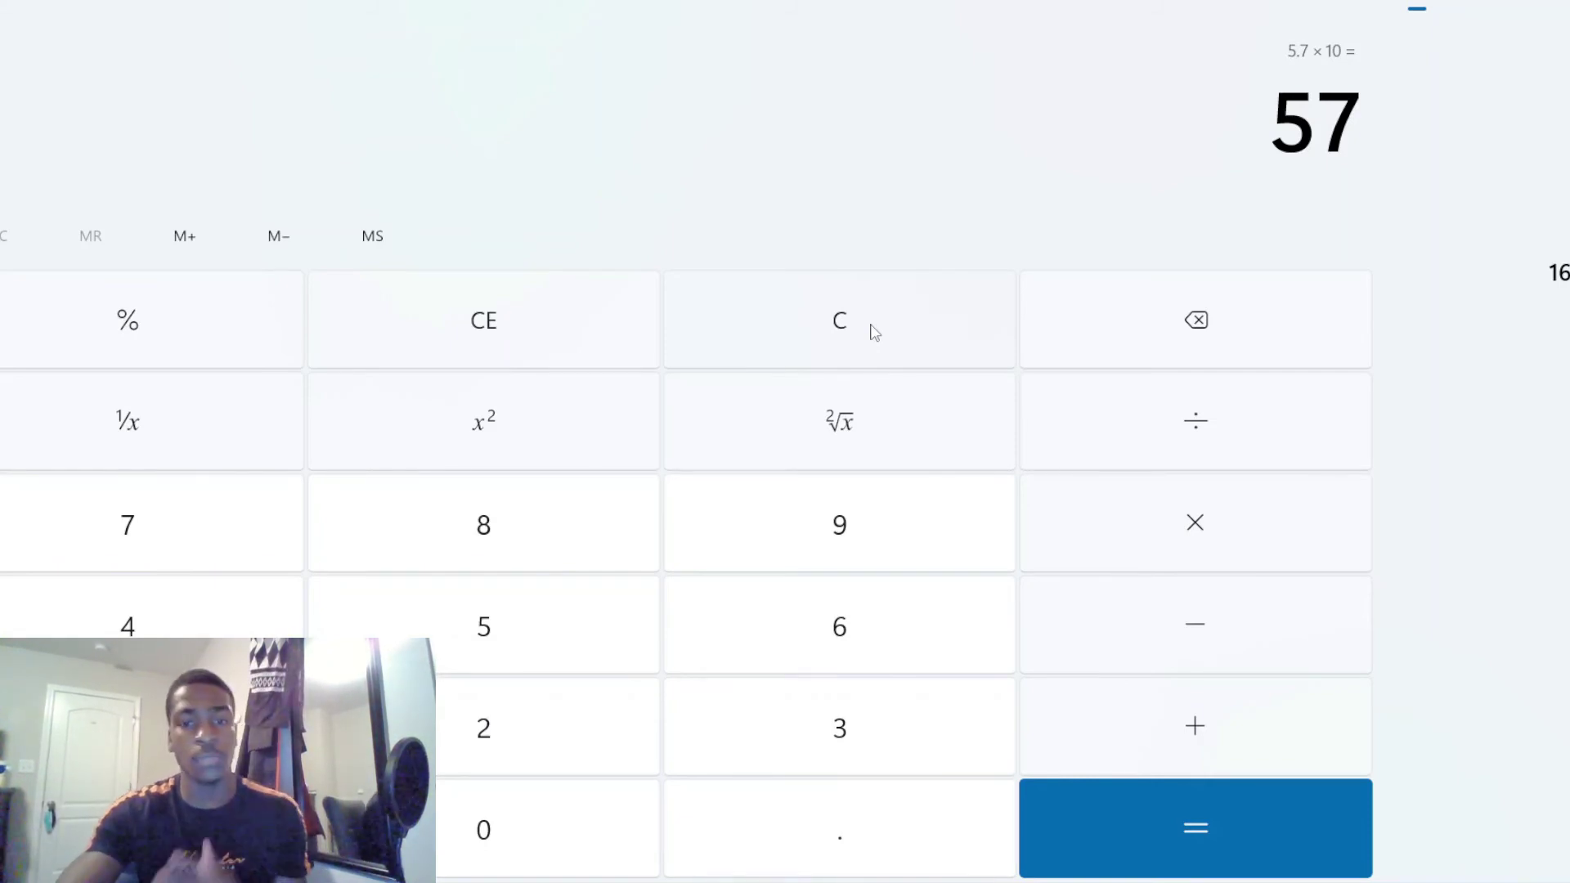
left_click(873, 331)
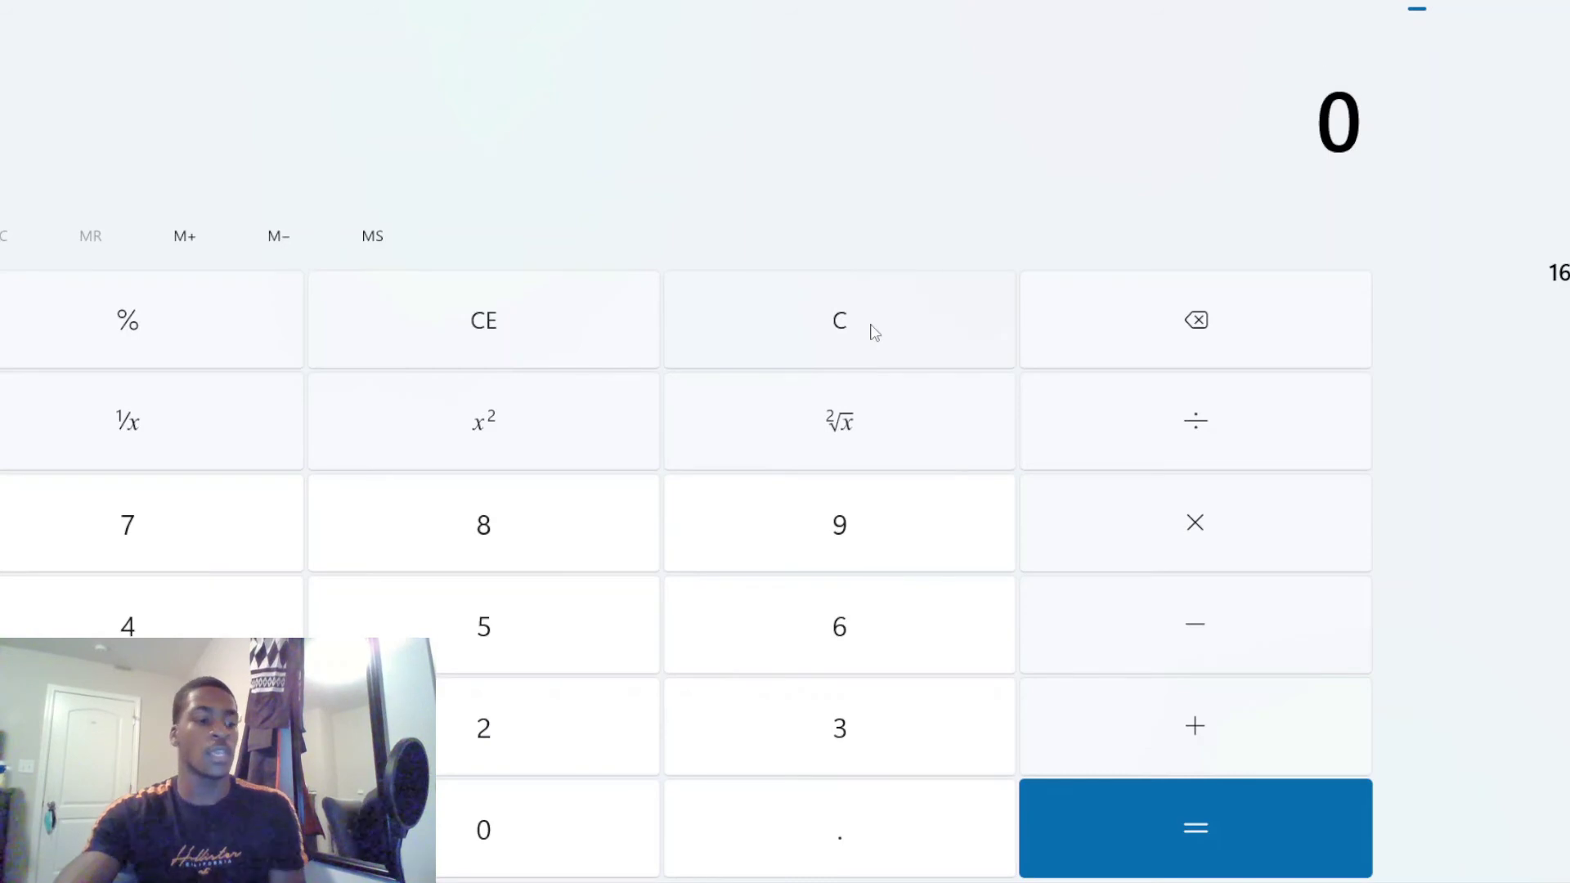
left_click(842, 799)
left_click(609, 721)
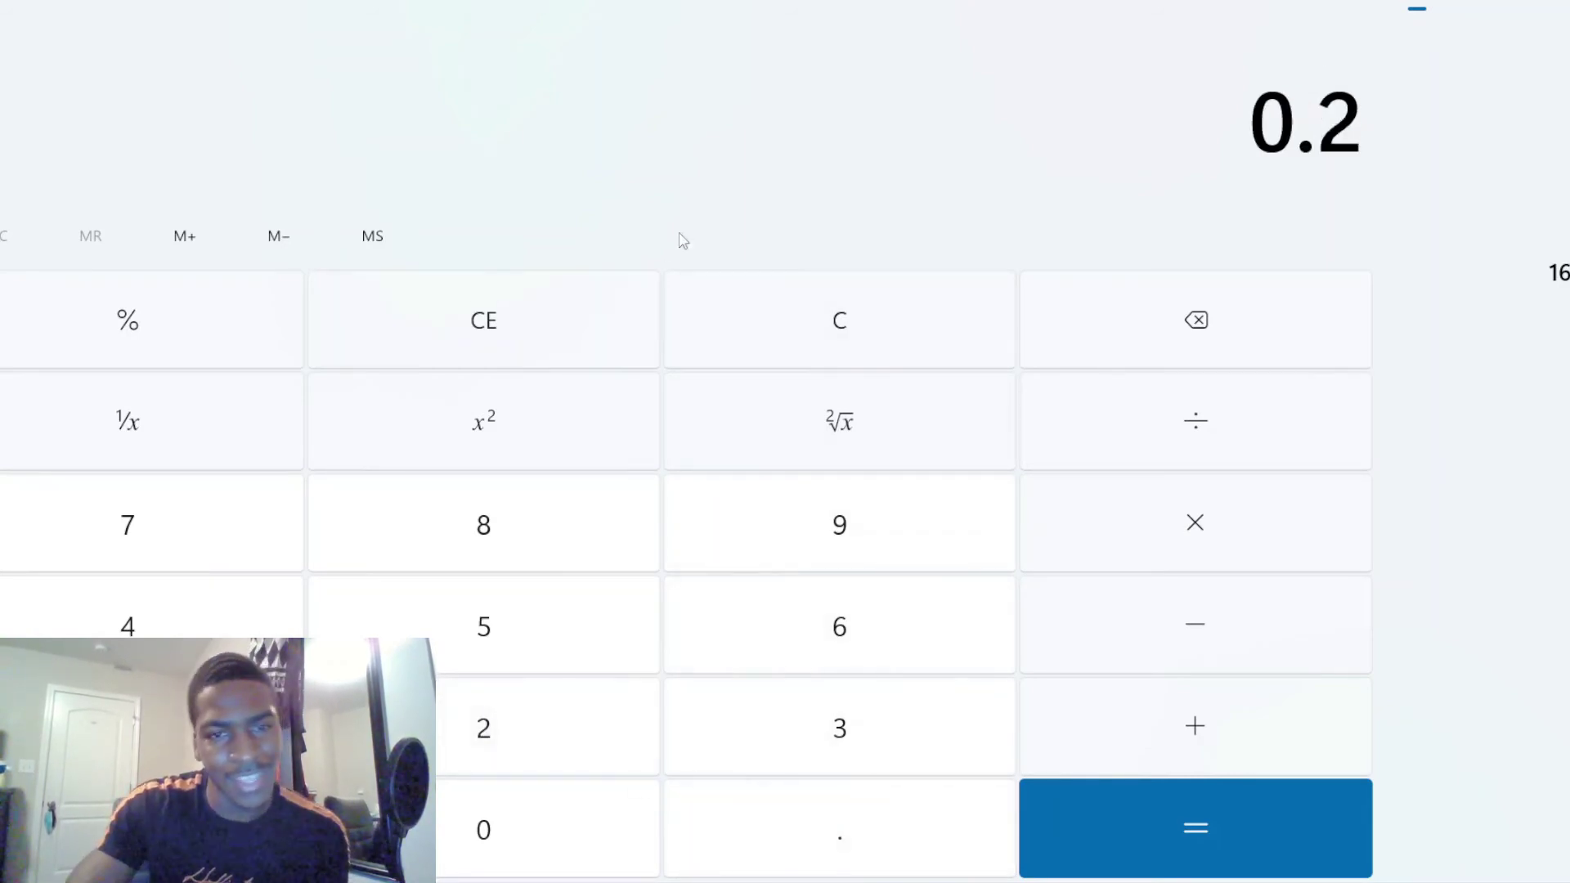
left_click(831, 325)
Step: Calculate the product of 0.026 and 365
left_click(802, 812)
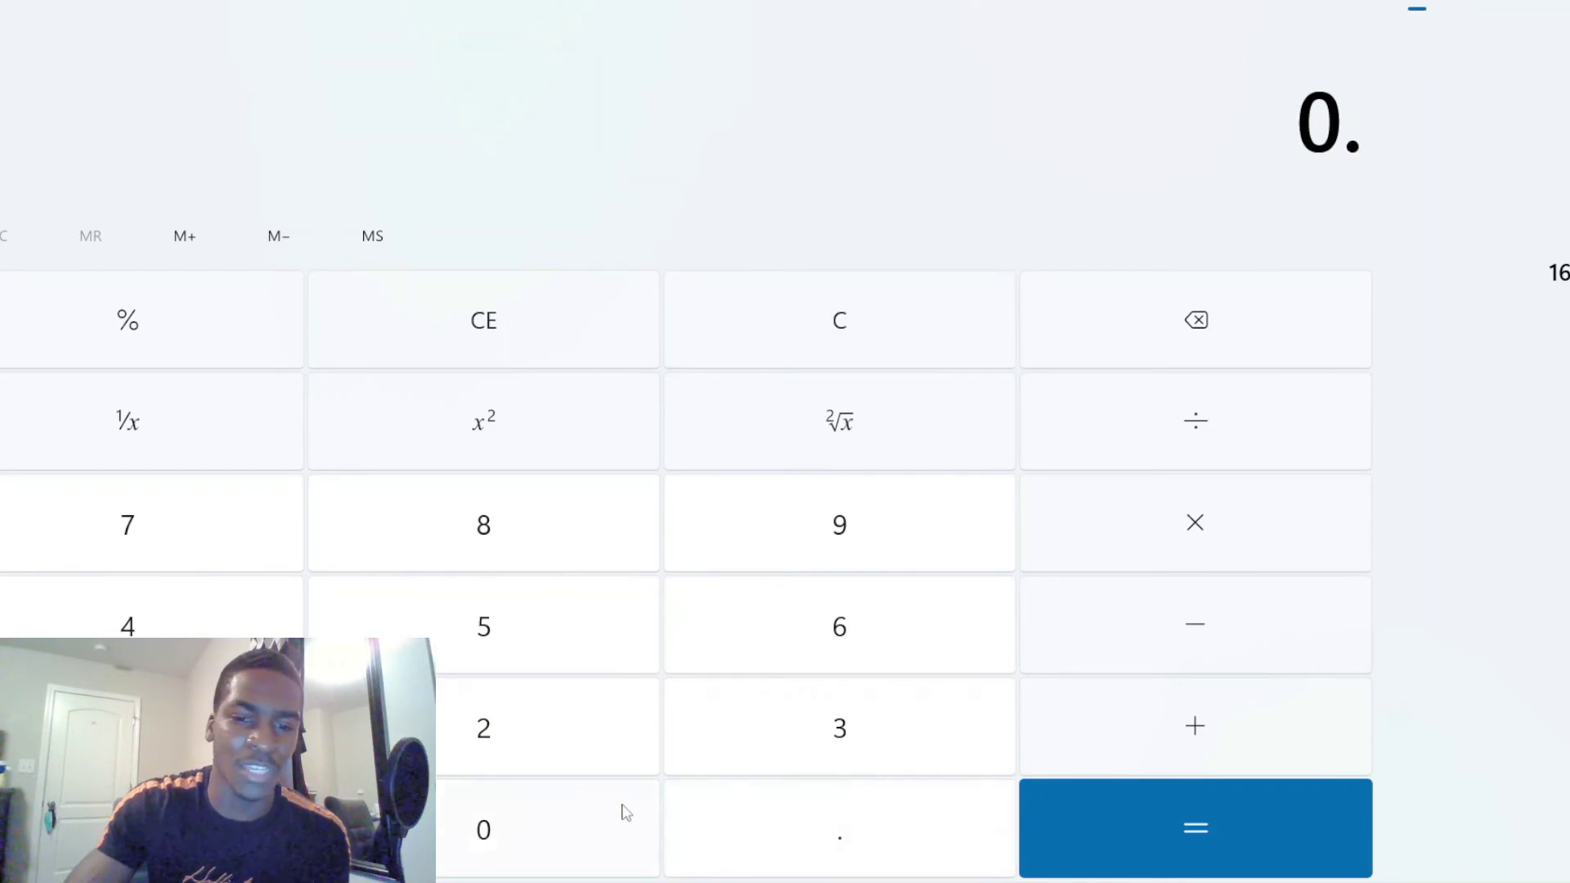
left_click(610, 817)
left_click(599, 754)
left_click(817, 618)
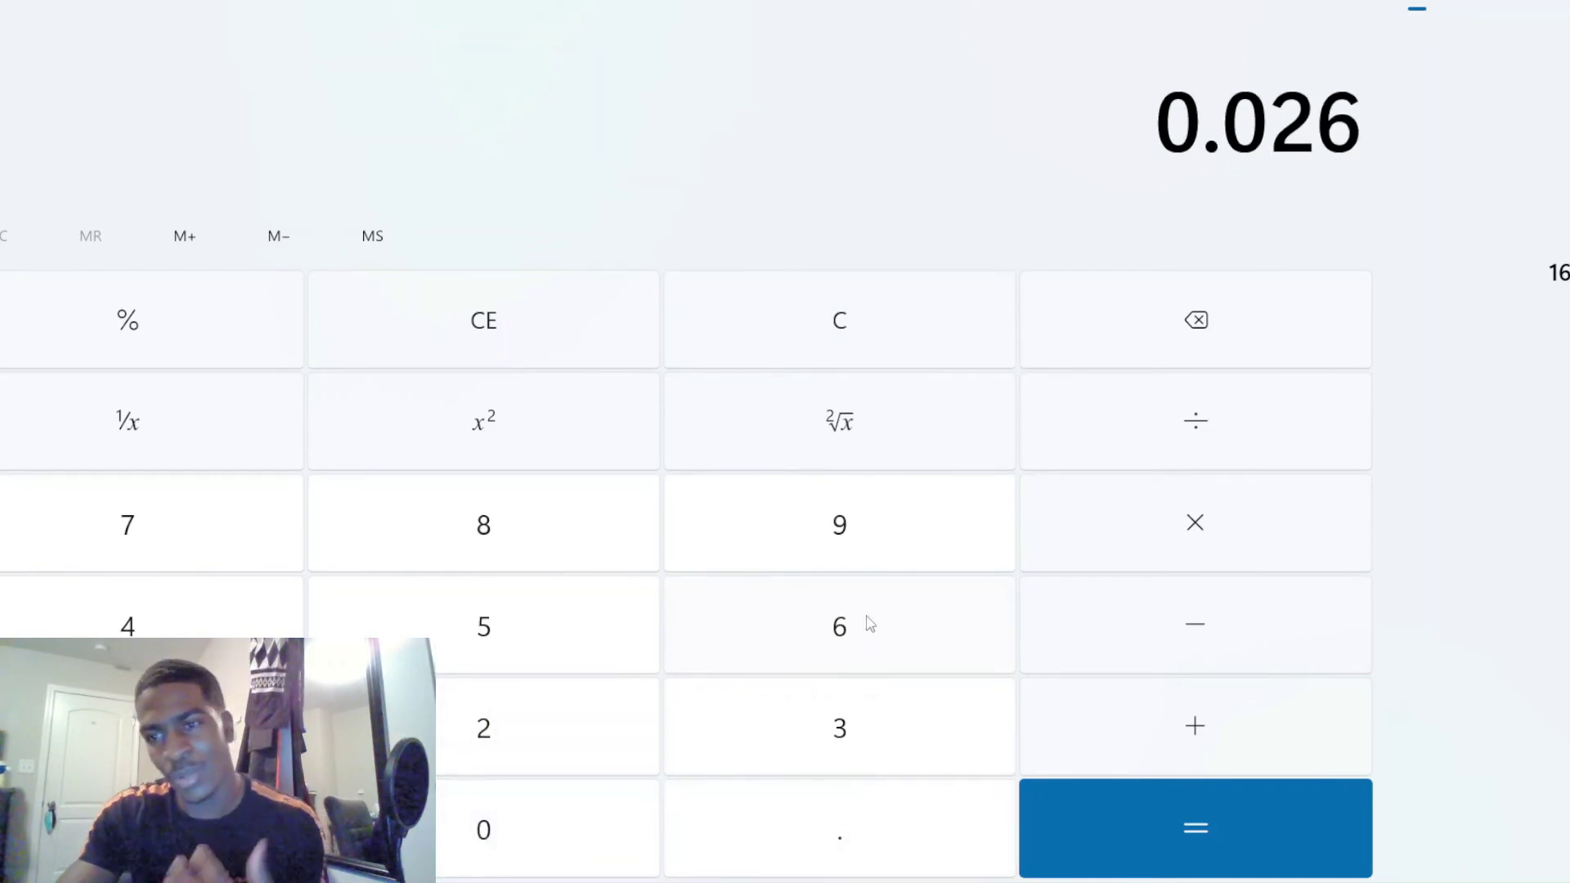
left_click(1189, 525)
left_click(728, 735)
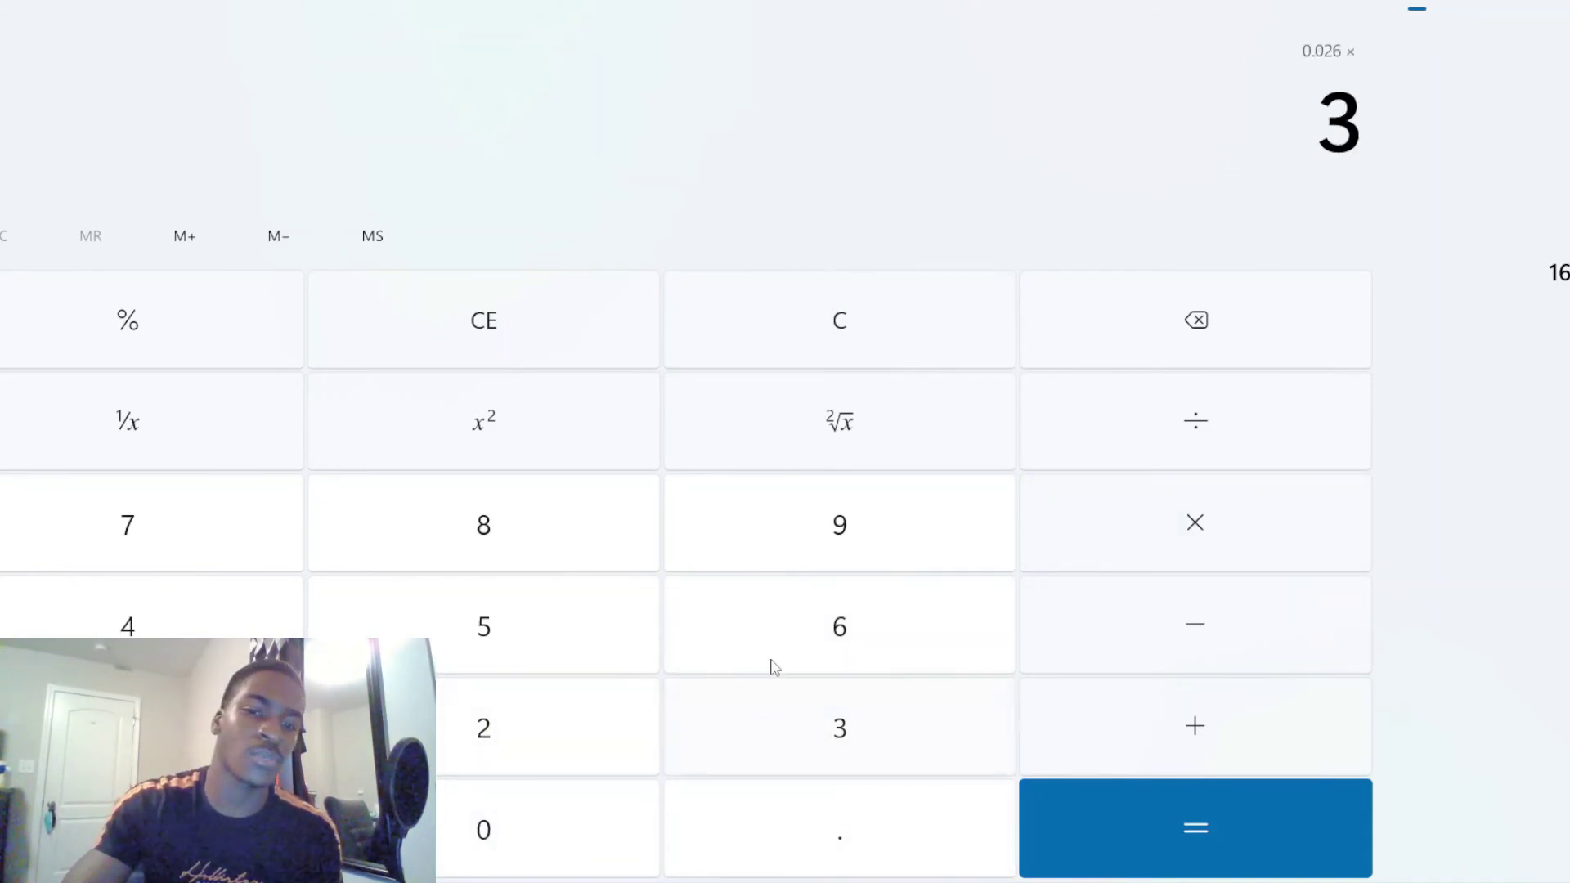
left_click(777, 646)
left_click(605, 621)
left_click(1066, 788)
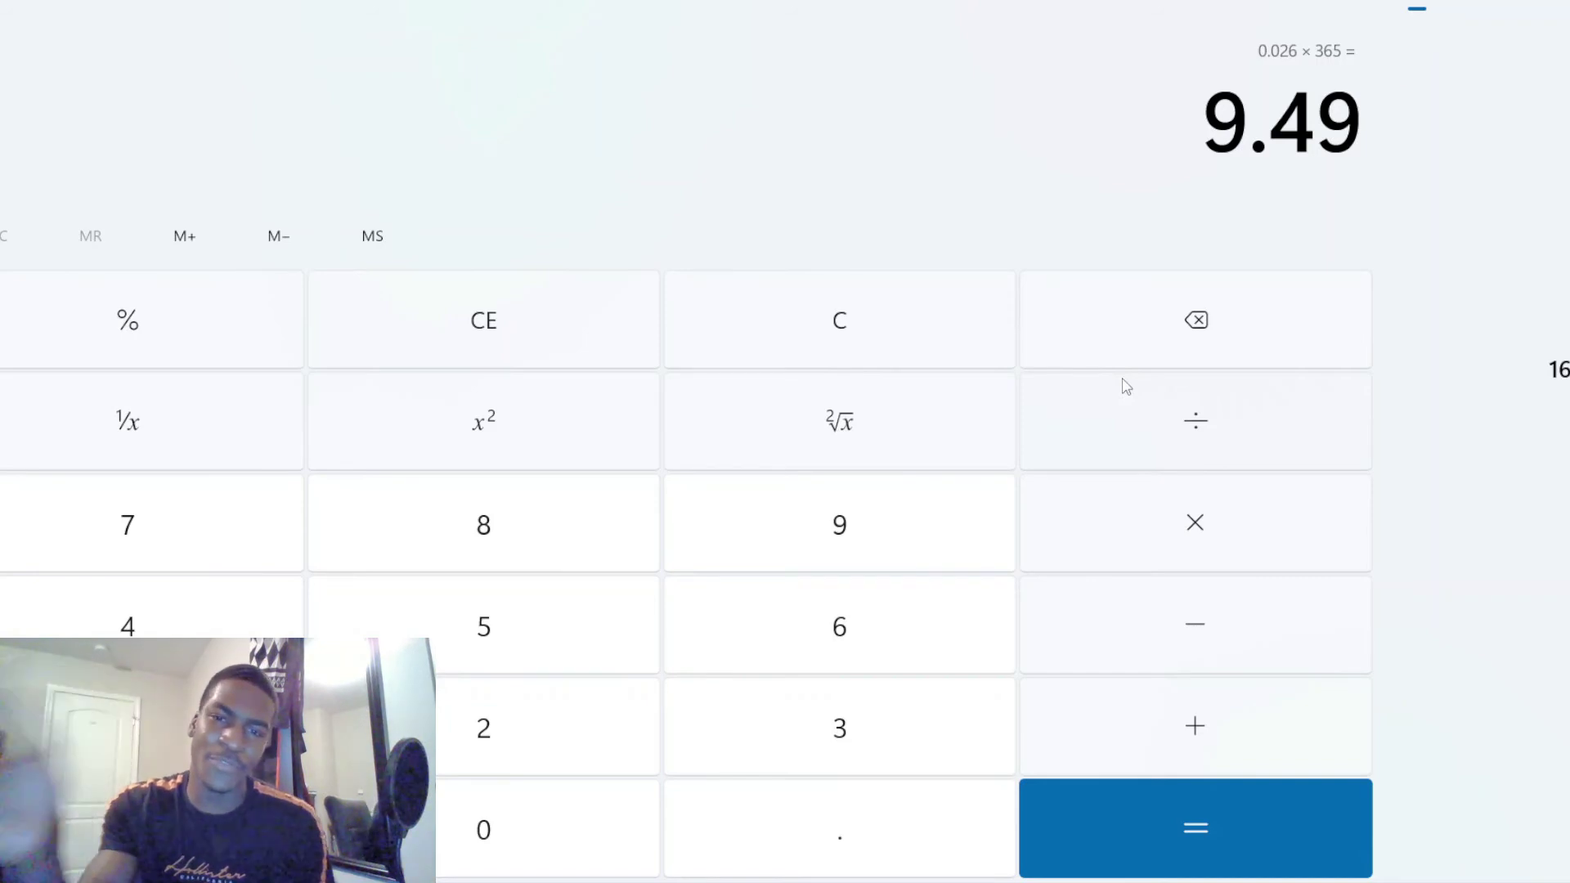
Step: Begin a multiplication with the product of 0.026 and 365 as the first factor
left_click(1149, 501)
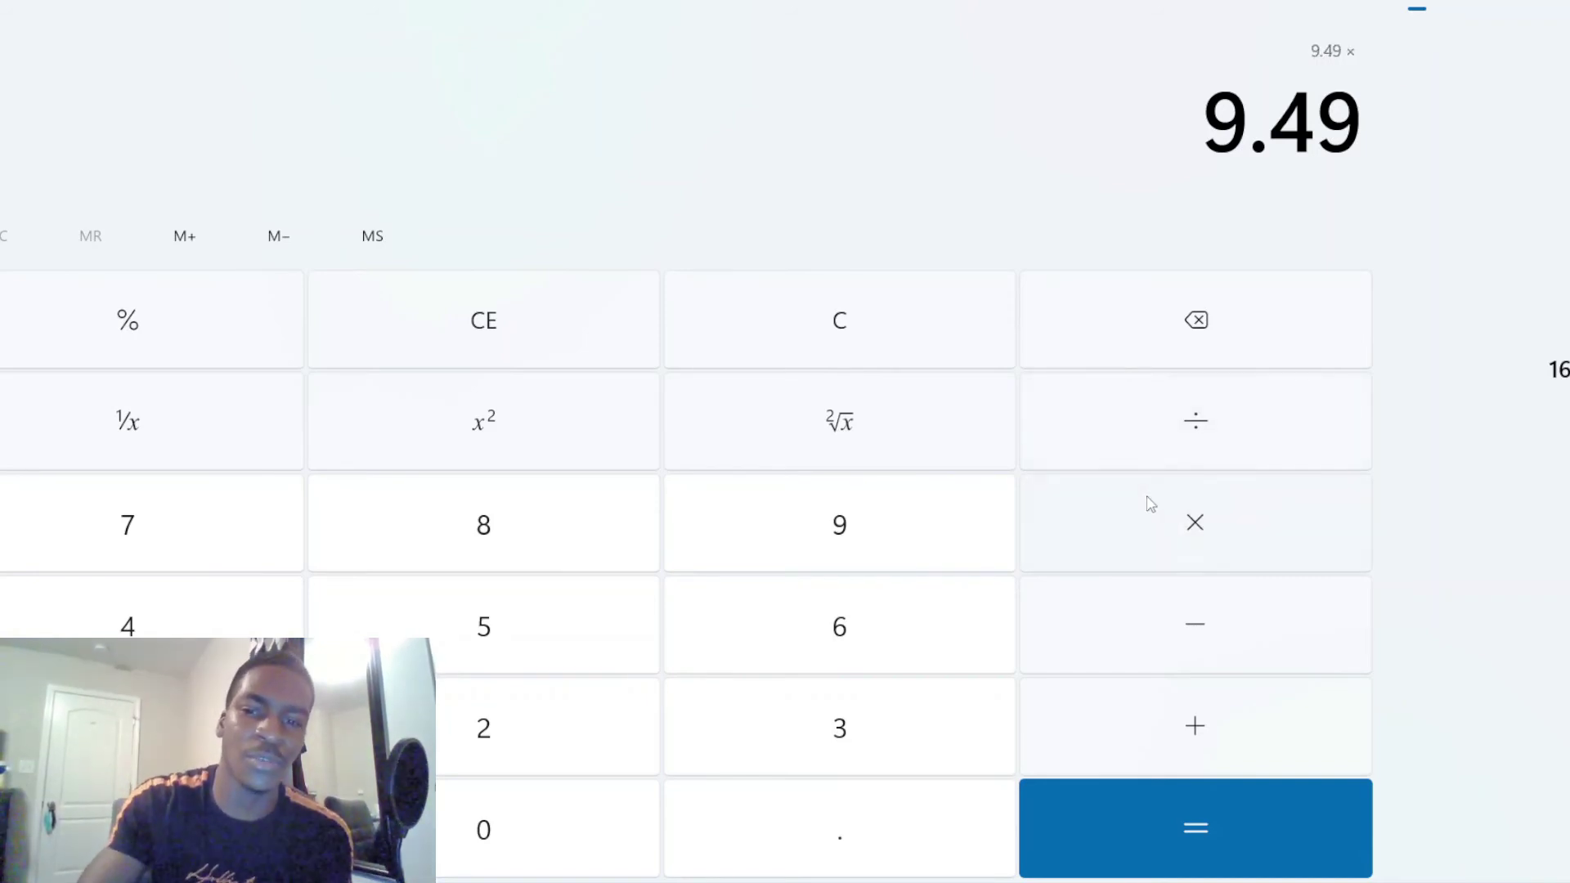